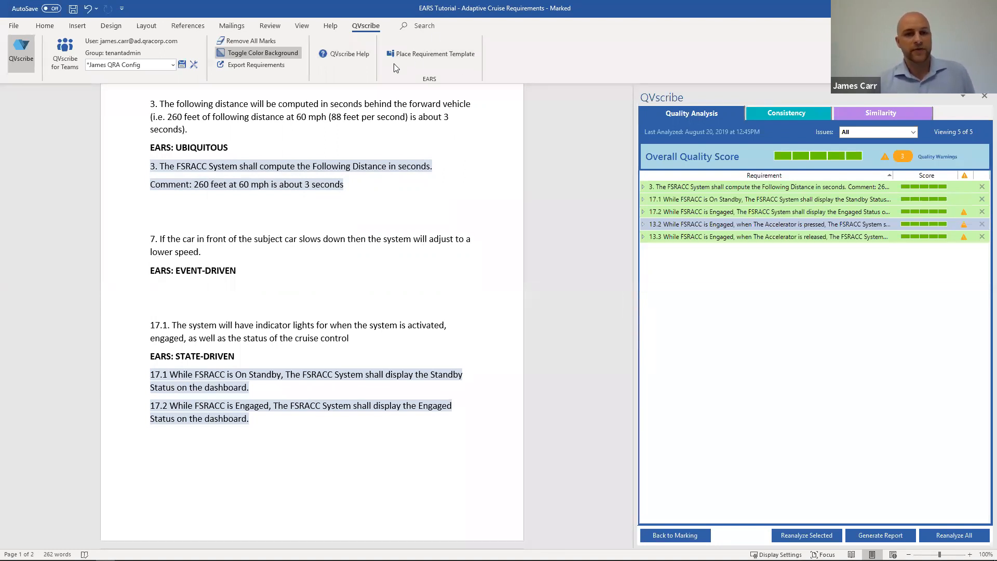
Step: Place an Event-Driven requirement template under requirement 7's EARS heading and fill its trigger with "the Lead Car slows"
{"action": "left_click", "coordinate": [428, 53]}
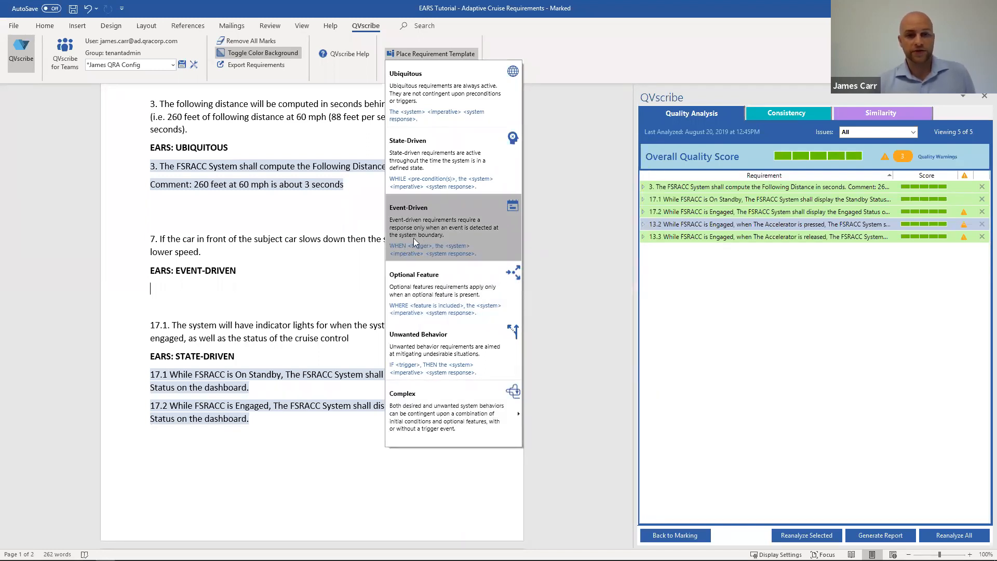
{"action": "left_click", "coordinate": [449, 228]}
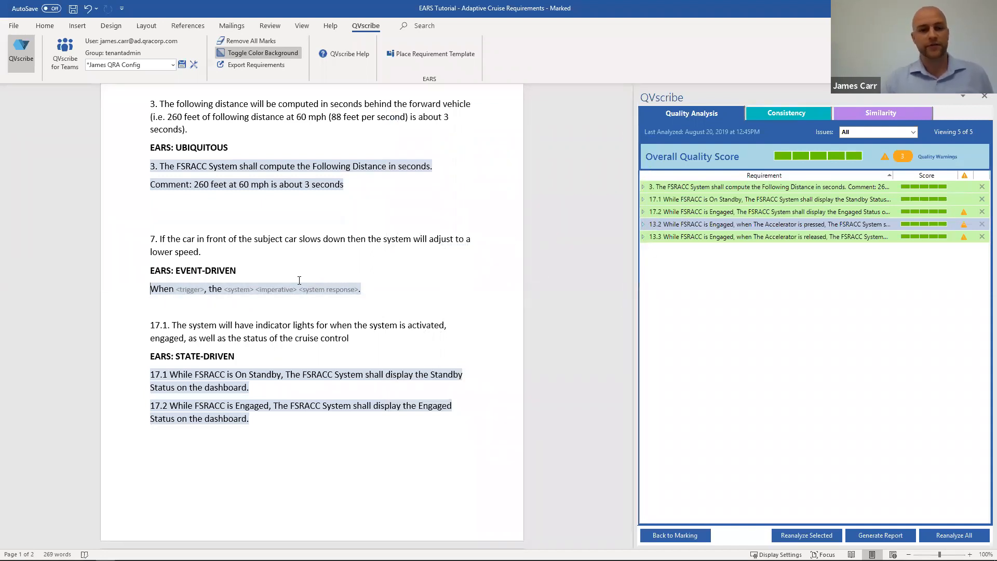
{"action": "left_click", "coordinate": [189, 294]}
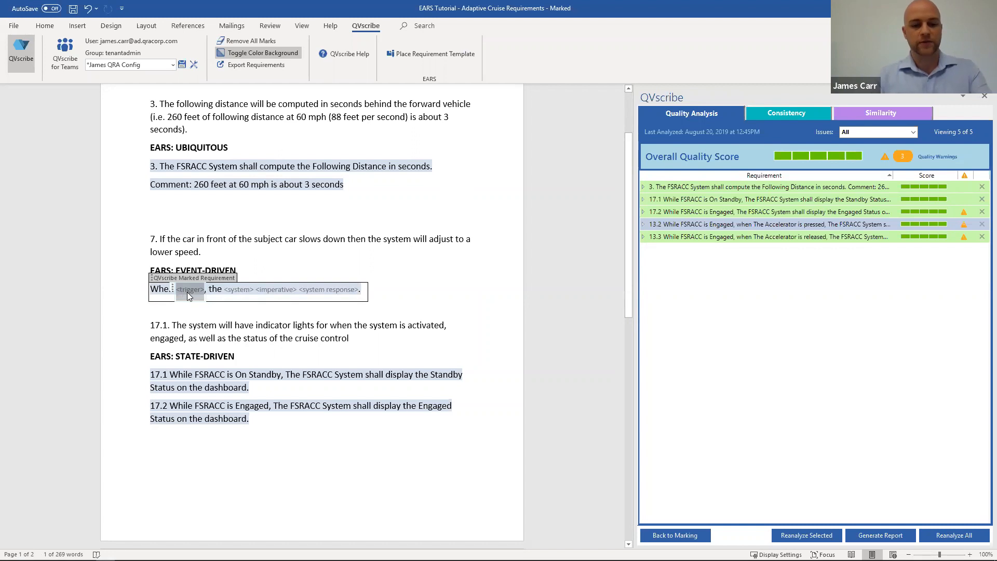
{"action": "type", "text": "wh"}
{"action": "key", "text": "BackSpace"}
{"action": "key", "text": "BackSpace"}
{"action": "type", "text": "ta"}
{"action": "key", "text": "BackSpace"}
{"action": "key", "text": "BackSpace"}
{"action": "type", "text": "the Lead Carr"}
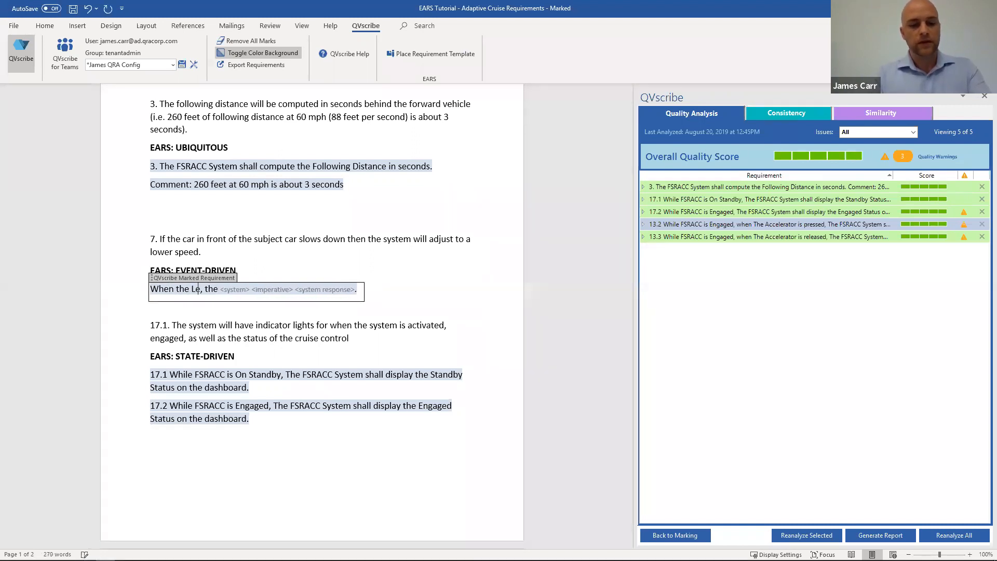
{"action": "key", "text": "BackSpace"}
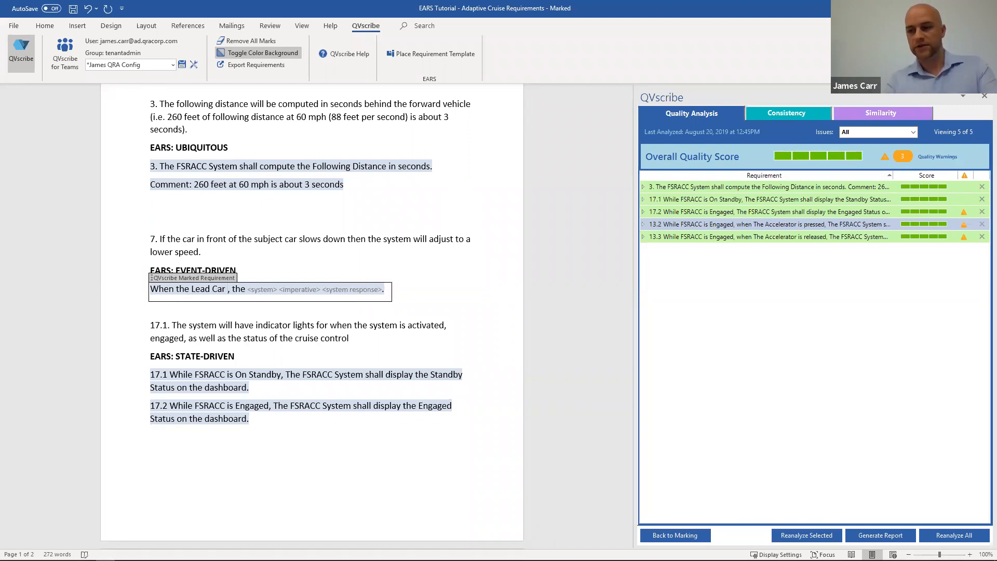
{"action": "type", "text": "slows"}
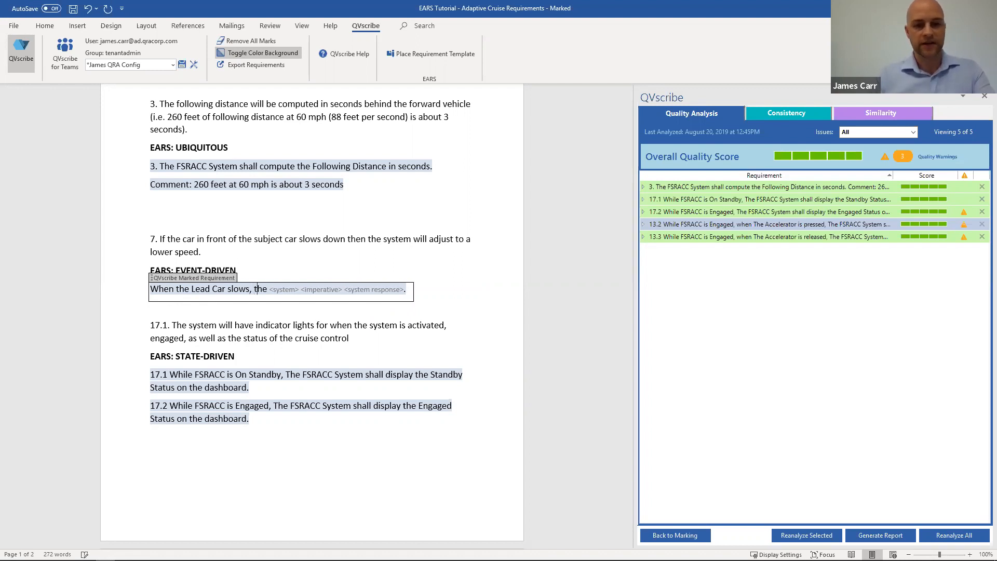
Step: Fill the template's system with "FSRACC SYsten", imperative with "shall" and system response with "adjust to the lower speed"
{"action": "left_click", "coordinate": [266, 289]}
{"action": "type", "text": "FSRACC S"}
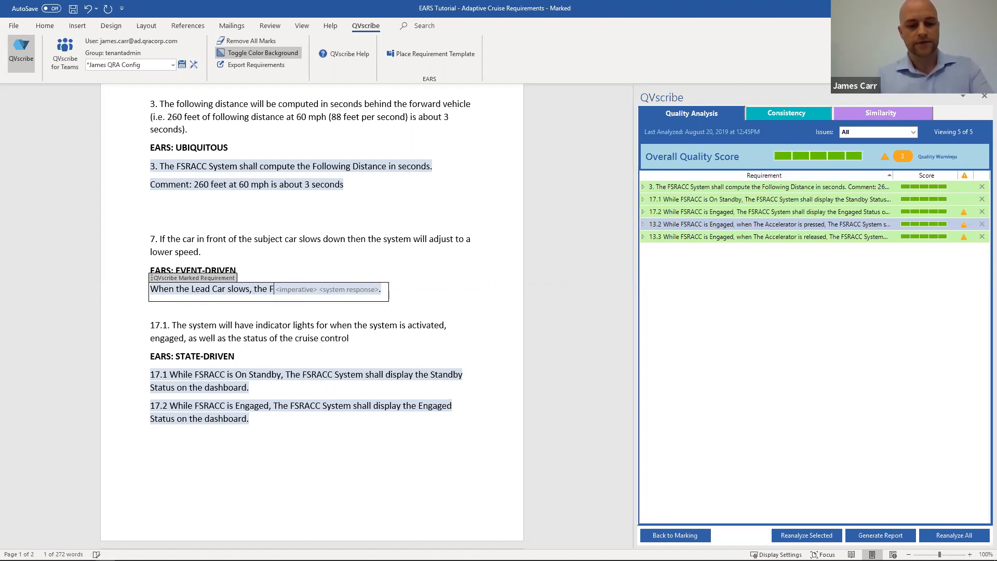
{"action": "type", "text": "Ysten"}
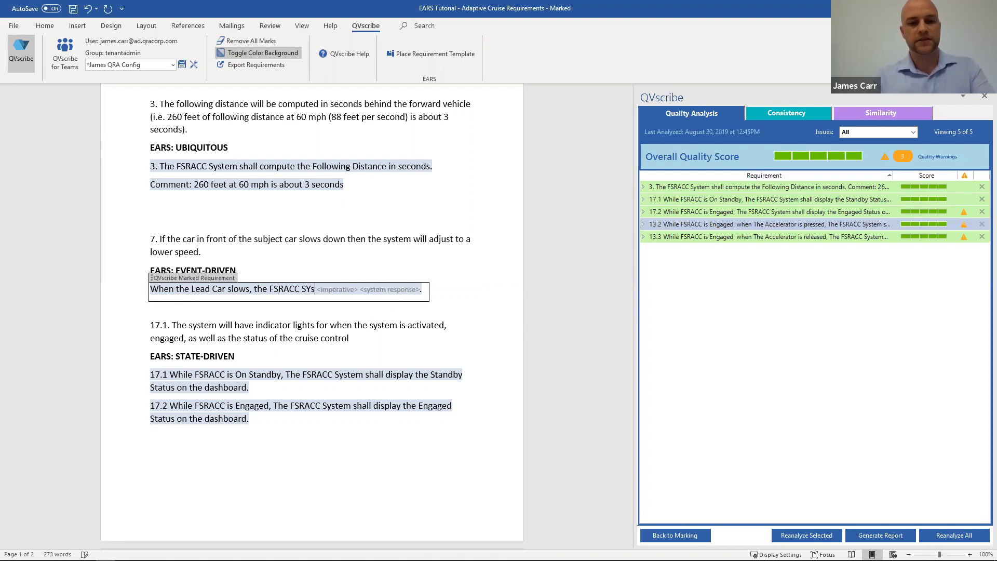
{"action": "key", "text": "Right"}
{"action": "key", "text": "Right"}
{"action": "type", "text": "shall"}
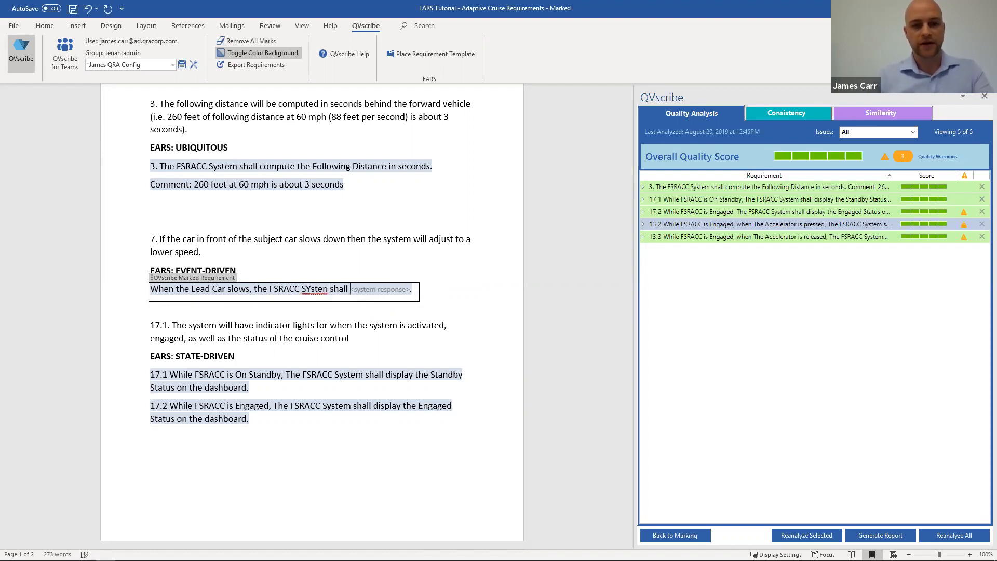
{"action": "key", "text": "Right"}
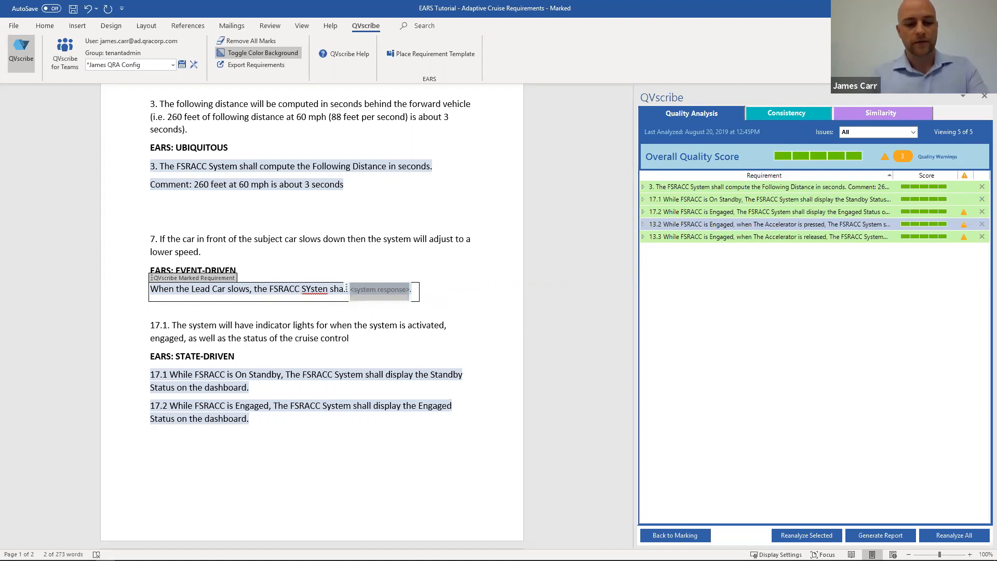
{"action": "type", "text": "adjust to the lower speed"}
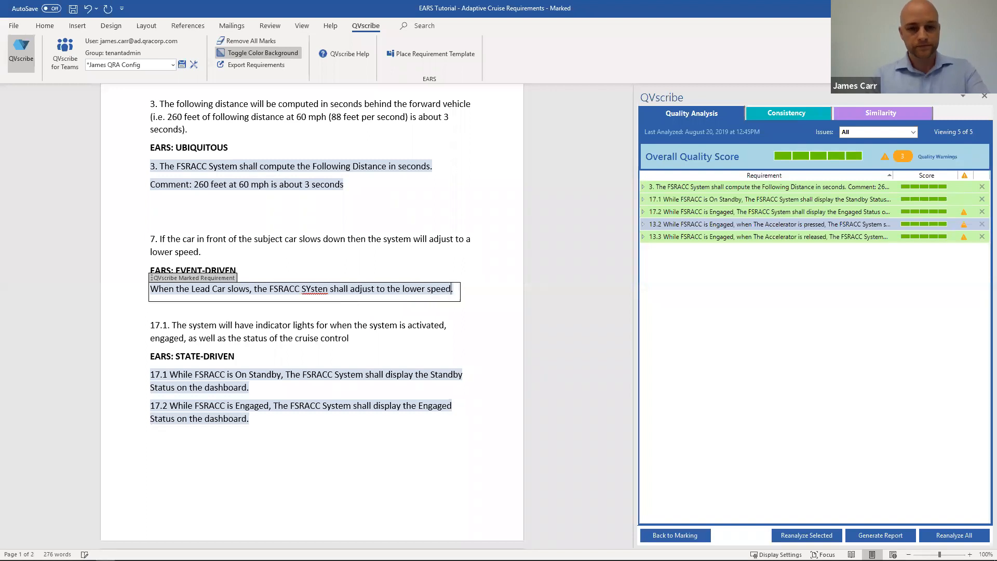
Step: Reanalyze all marked requirements and expand the EARS details of the requirement containing 13.2 in the quality results
{"action": "double_click", "coordinate": [203, 325]}
{"action": "left_click", "coordinate": [169, 314]}
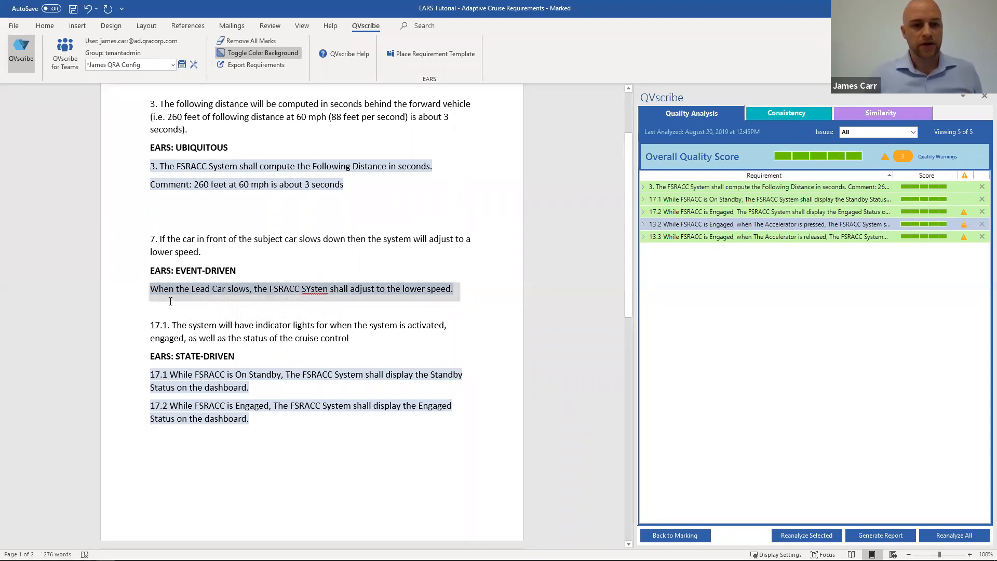
{"action": "left_click", "coordinate": [196, 288]}
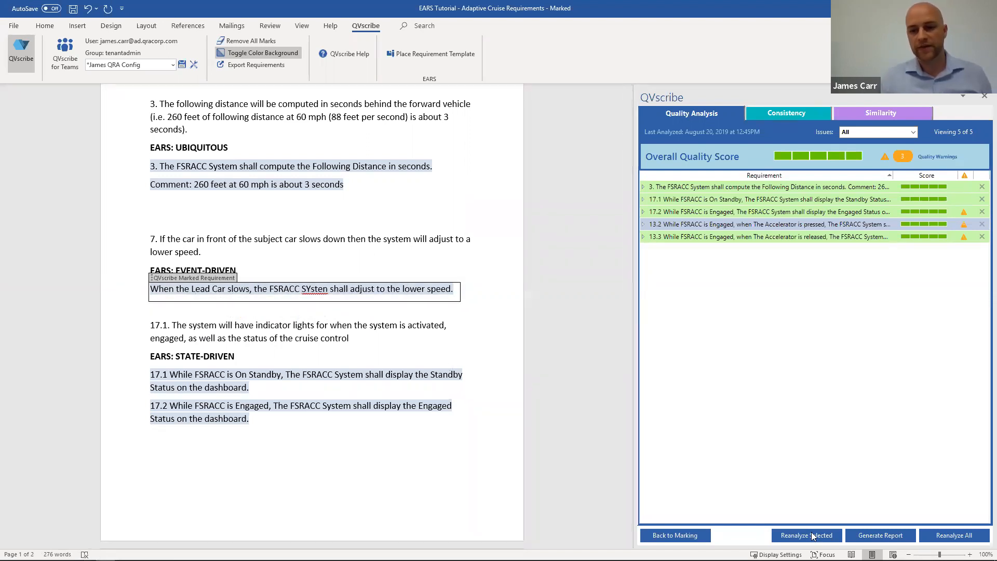
{"action": "left_click", "coordinate": [941, 537]}
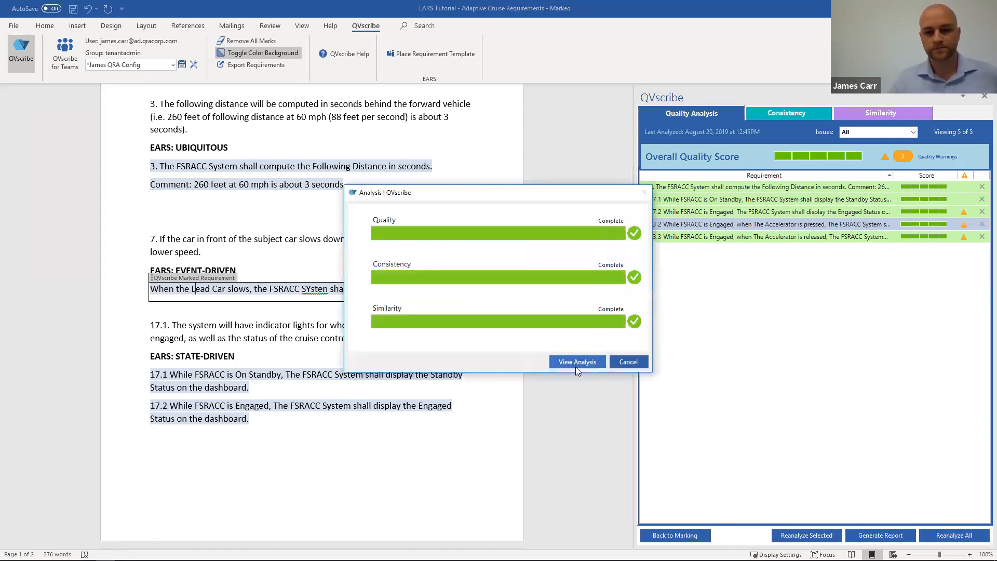
{"action": "left_click", "coordinate": [575, 365]}
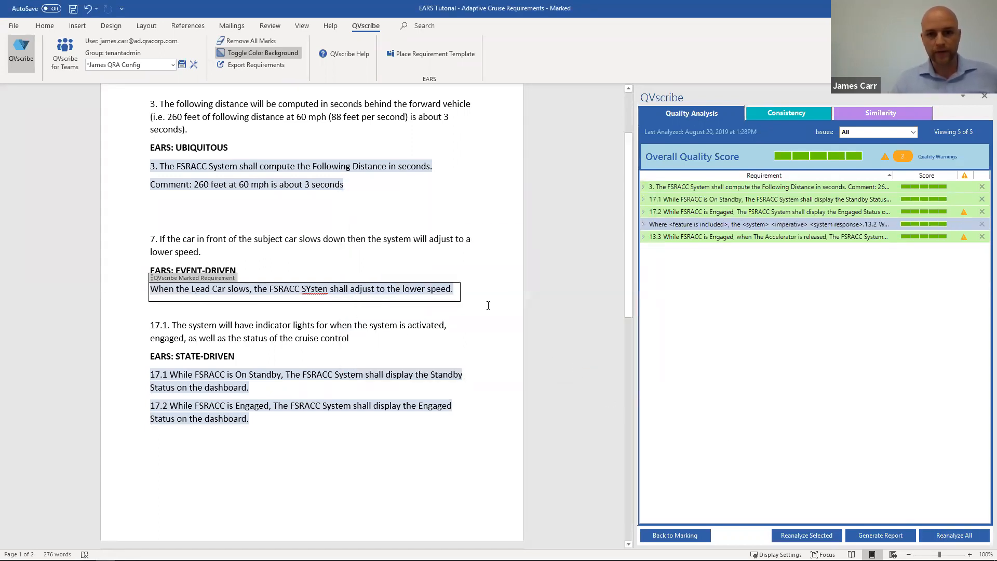
{"action": "left_click", "coordinate": [671, 221]}
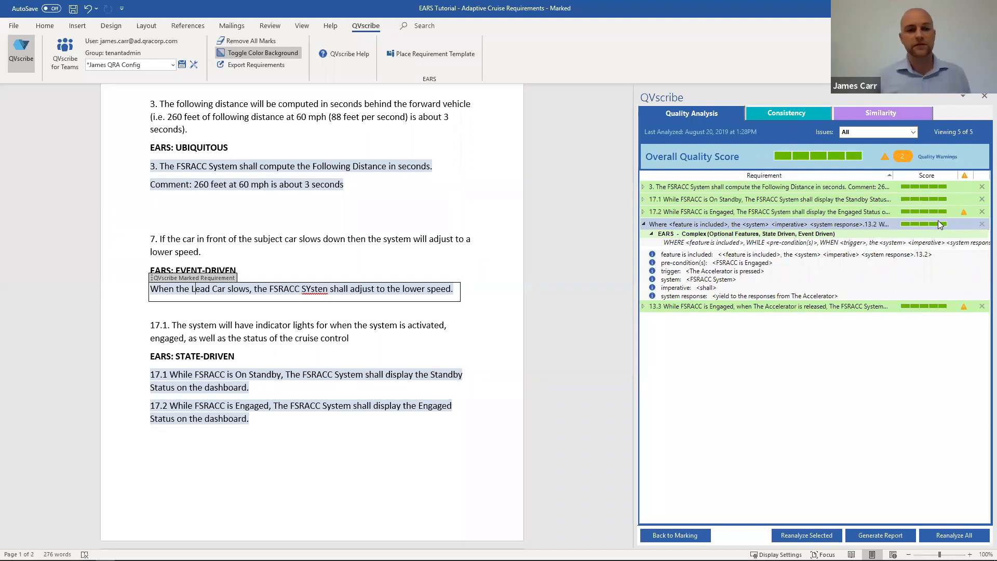
Step: Remove "responsible for" from the Imperatives trigger words in the QVscribe configuration
{"action": "left_click", "coordinate": [193, 66]}
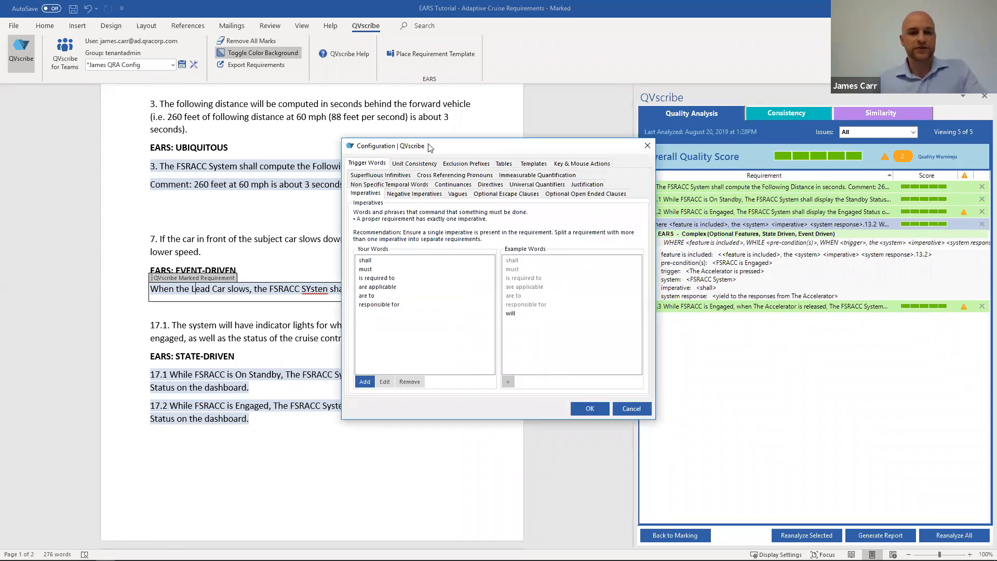
{"action": "left_click_drag", "start_coordinate": [429, 148], "coordinate": [303, 100]}
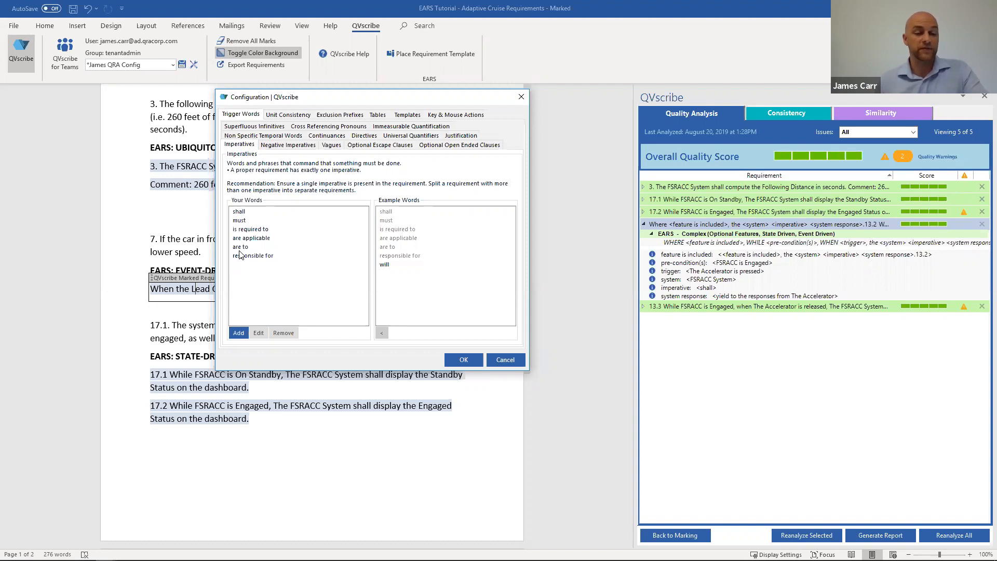
{"action": "left_click", "coordinate": [244, 220]}
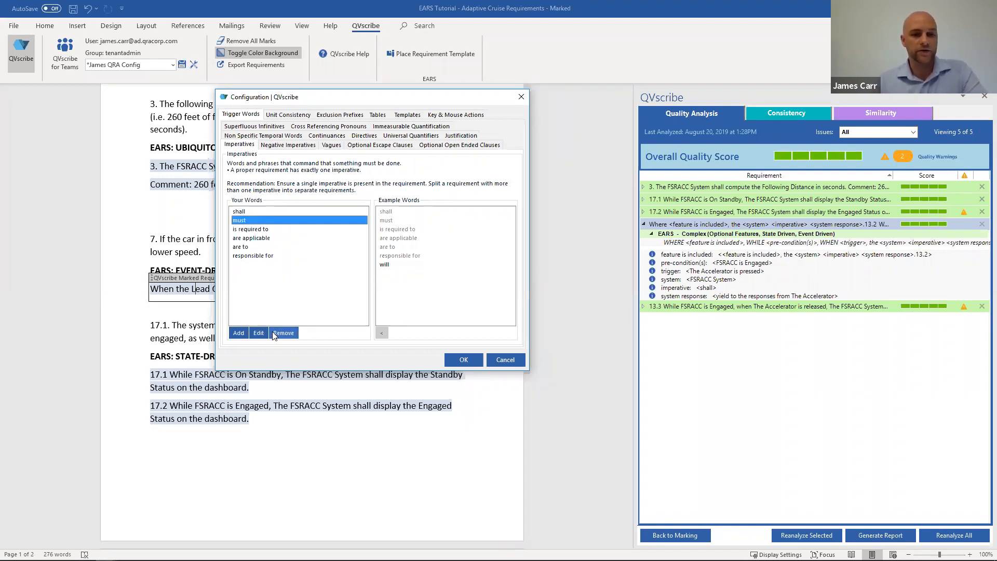
{"action": "left_click", "coordinate": [252, 247]}
{"action": "left_click", "coordinate": [256, 256]}
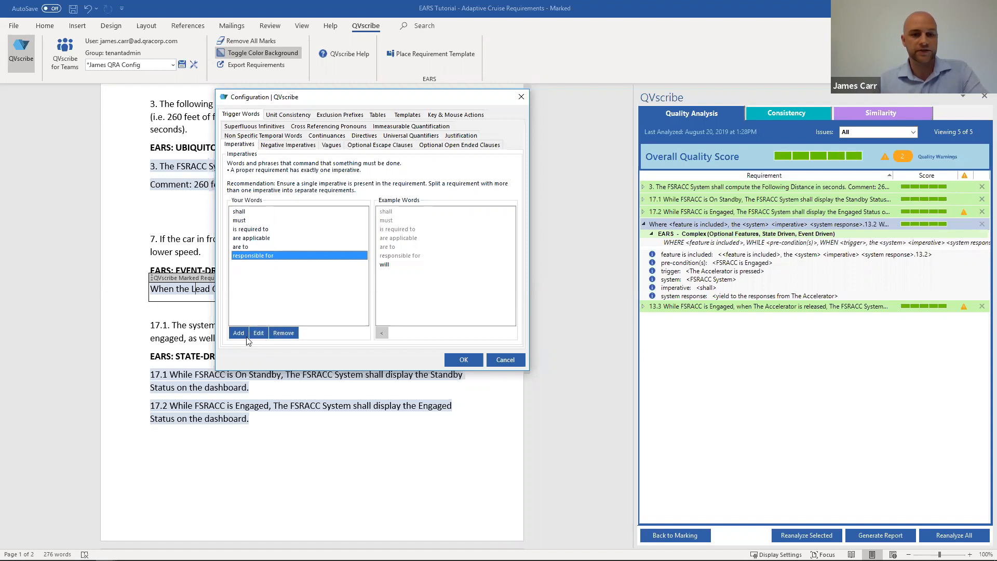
{"action": "left_click", "coordinate": [283, 334]}
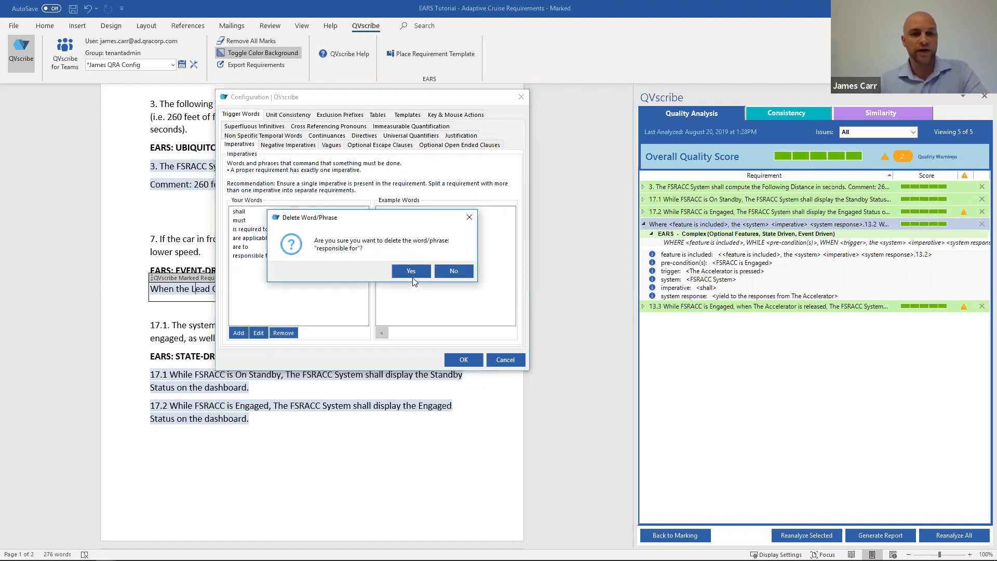
{"action": "left_click", "coordinate": [411, 271]}
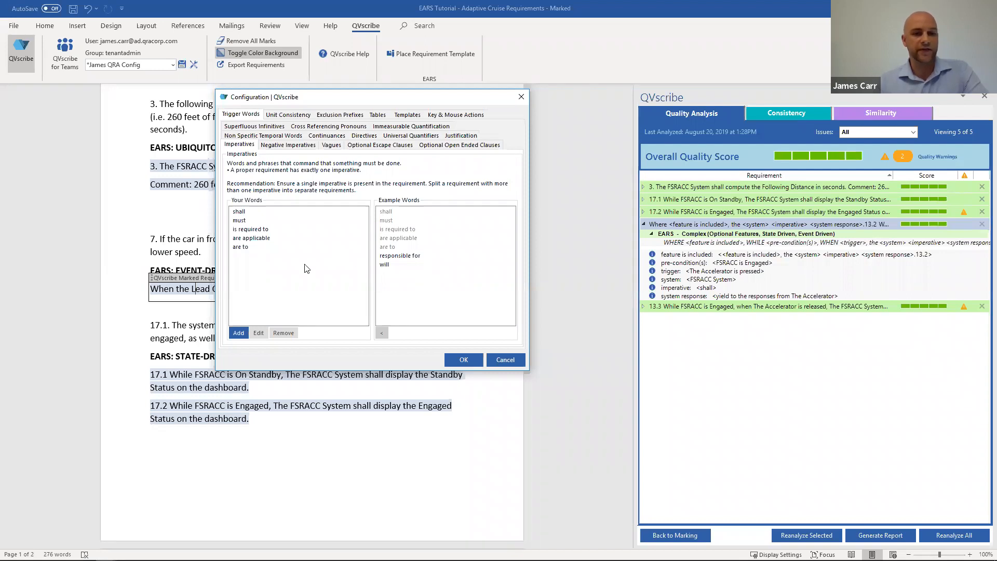
Step: Open the entry form for a new imperative word, cancel it, and discard the configuration changes
{"action": "left_click", "coordinate": [243, 337]}
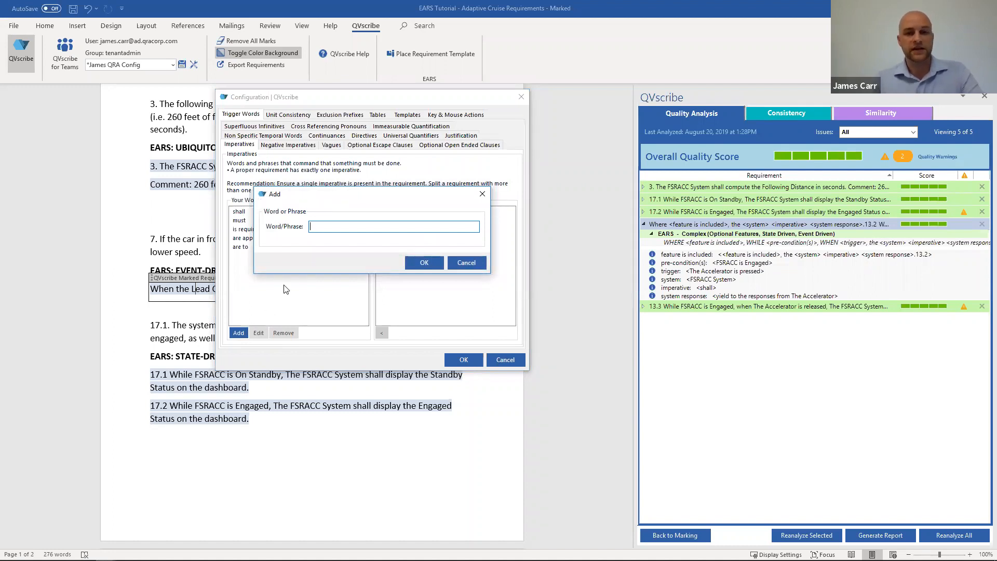
{"action": "left_click", "coordinate": [482, 194]}
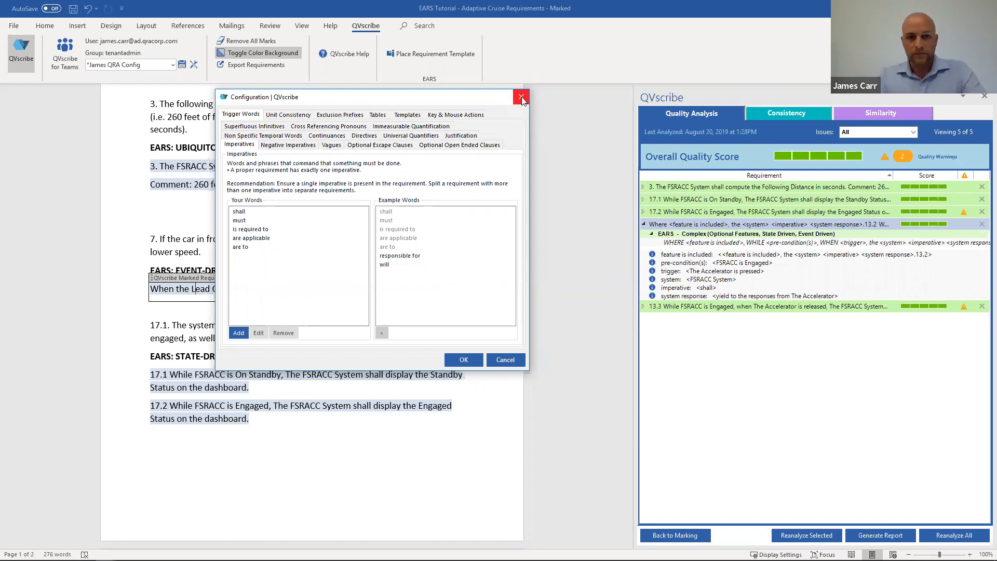
{"action": "left_click", "coordinate": [521, 97]}
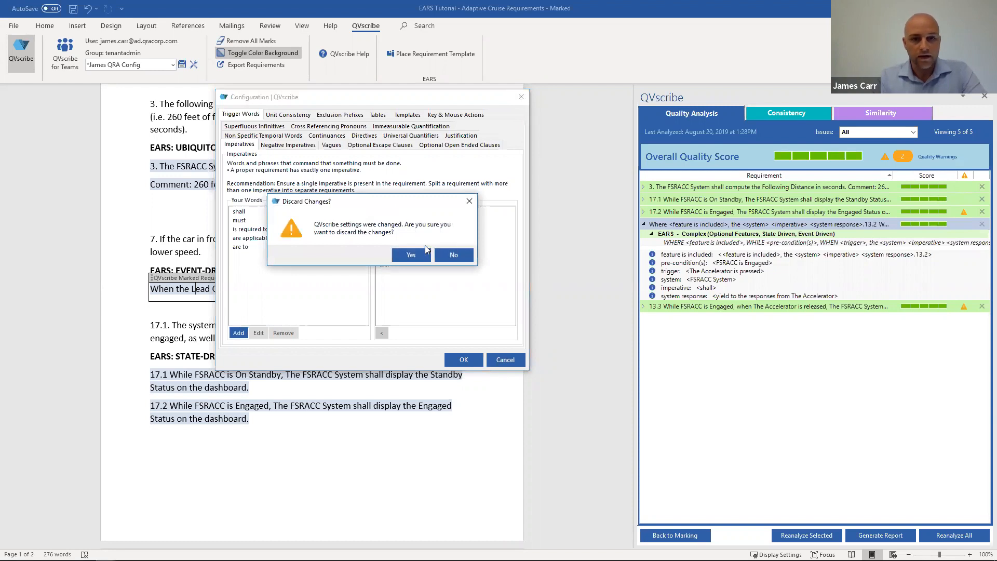
{"action": "left_click", "coordinate": [411, 255]}
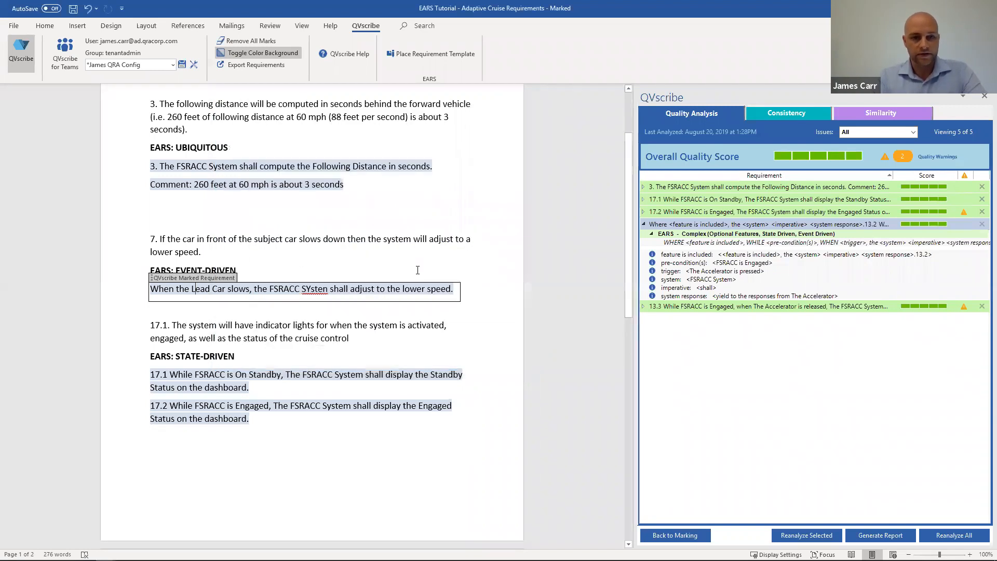
Step: Correct the misspelled system name in the event-driven requirement to "FSRACC System"
{"action": "left_click", "coordinate": [314, 289]}
{"action": "left_click", "coordinate": [327, 290]}
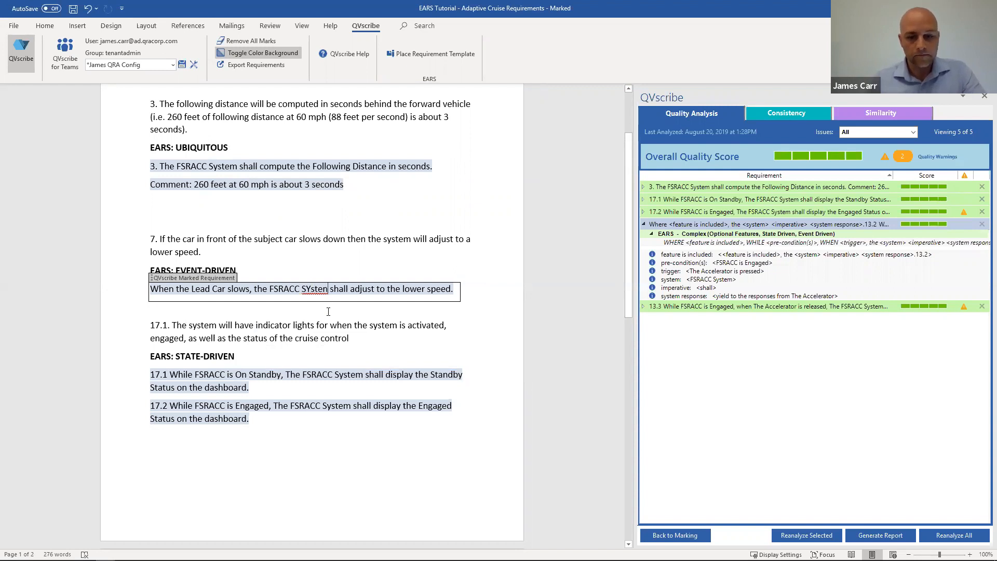
{"action": "key", "text": "BackSpace"}
{"action": "type", "text": "m"}
{"action": "key", "text": "Left"}
{"action": "key", "text": "Left"}
{"action": "key", "text": "Left"}
{"action": "key", "text": "Left"}
{"action": "key", "text": "BackSpace"}
{"action": "type", "text": "y"}
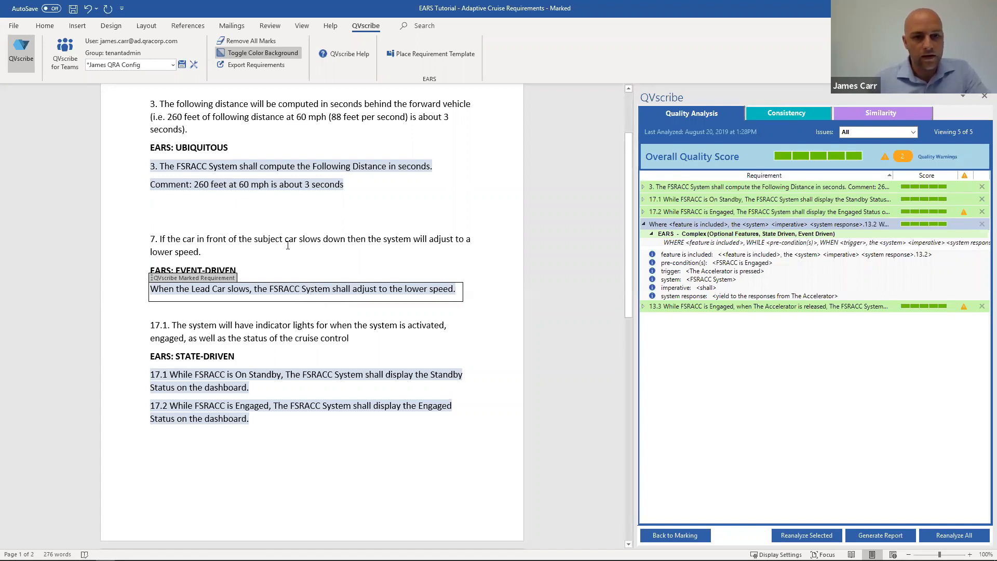
{"action": "left_click", "coordinate": [287, 245]}
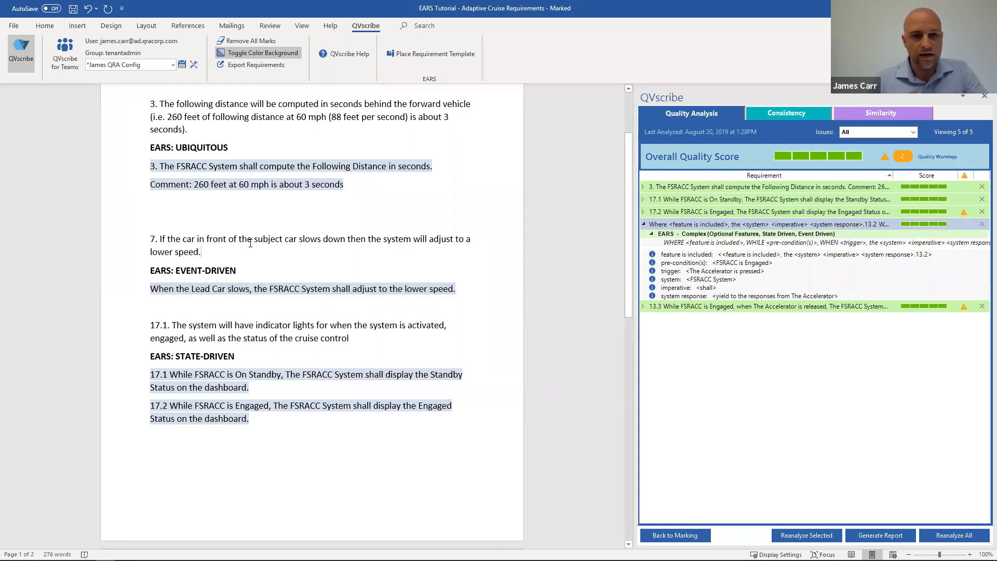
Step: Switch to the PowerPoint presentation, start the slide show from the Event-Driven slide and advance to the State-Driven requirement 17.1 slide
{"action": "scroll", "coordinate": [208, 277], "scroll_direction": "up", "scroll_amount": 2}
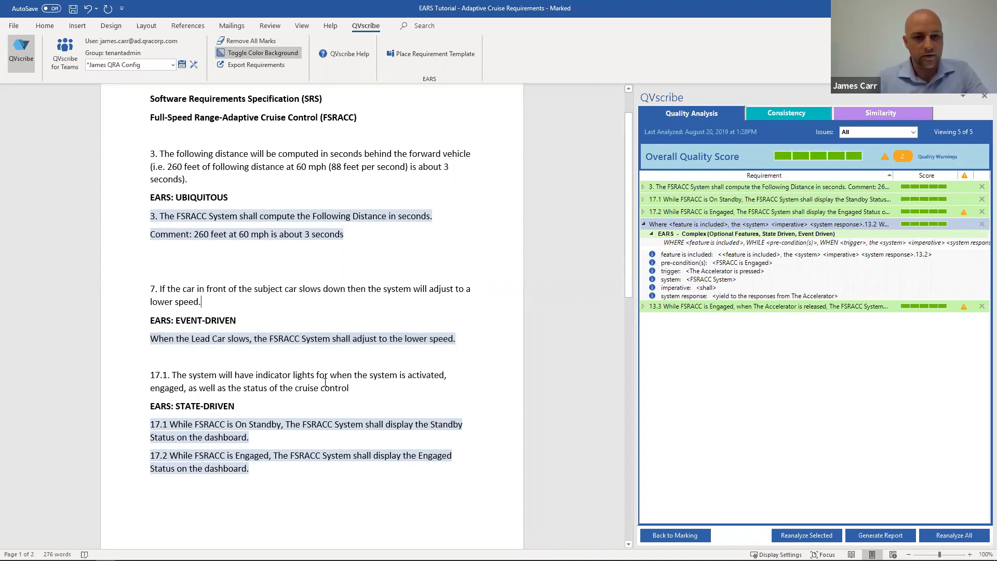
{"action": "scroll", "coordinate": [325, 382], "scroll_direction": "down", "scroll_amount": 1}
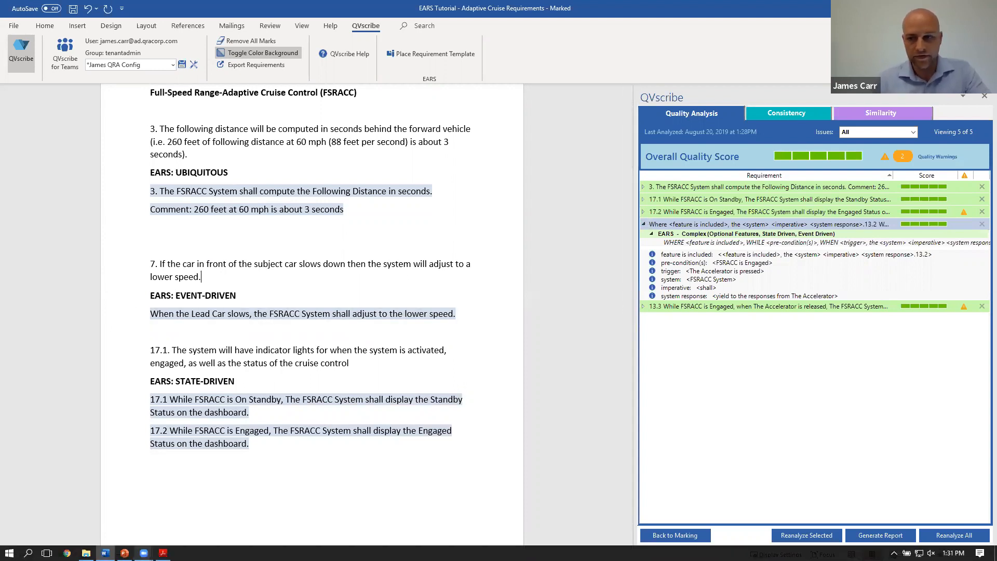
{"action": "left_click", "coordinate": [121, 502]}
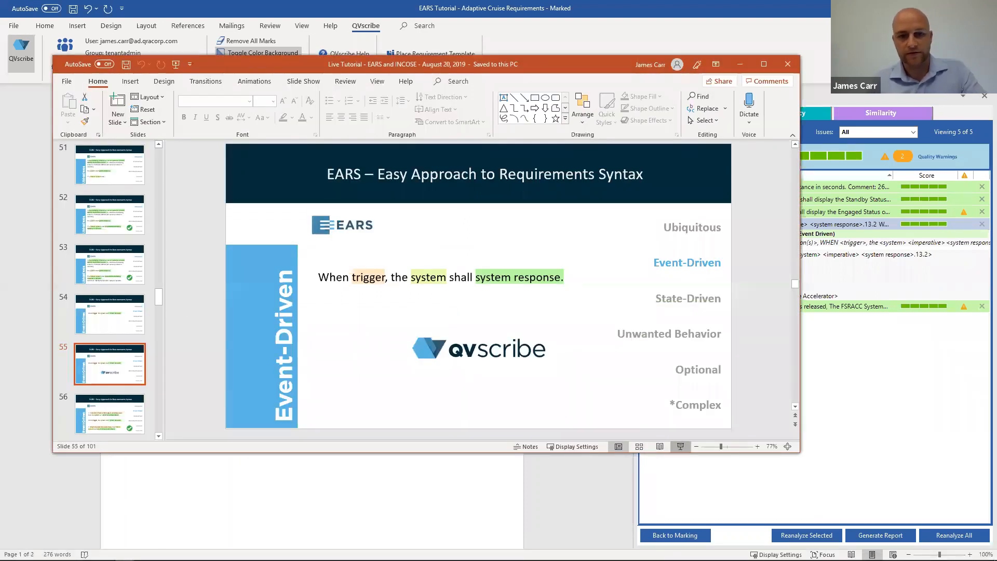
{"action": "left_click", "coordinate": [680, 447]}
{"action": "key", "text": "Right"}
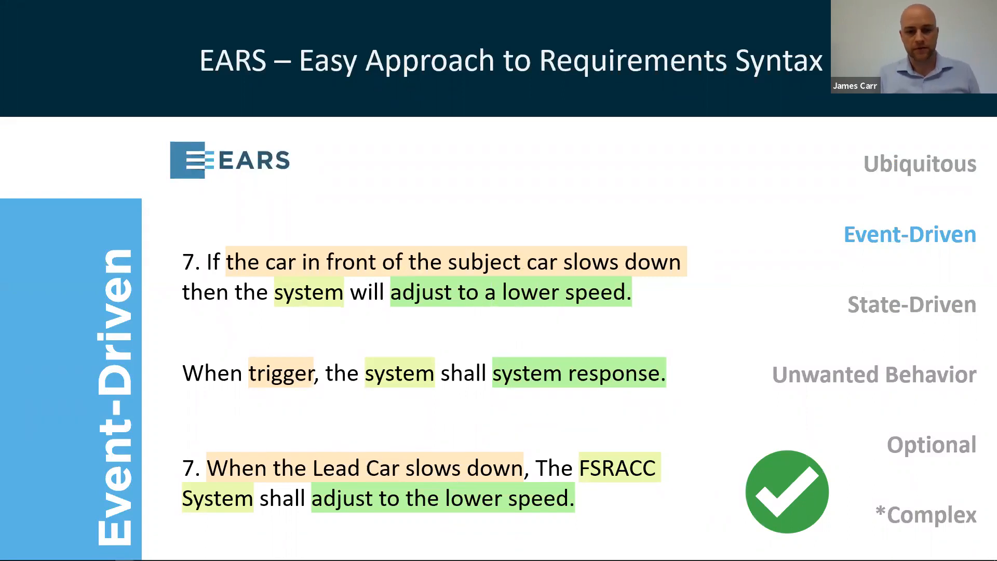
{"action": "key", "text": "Right"}
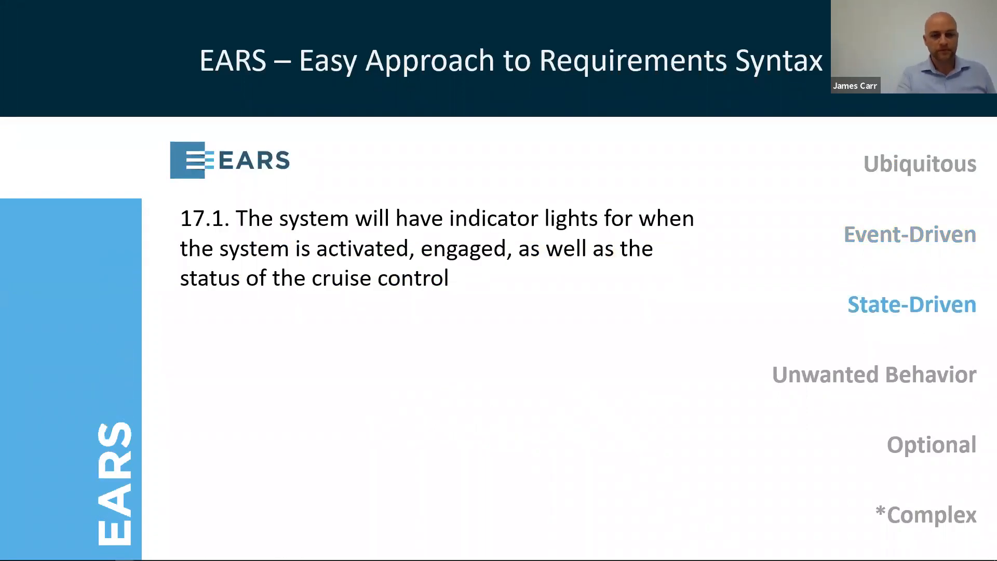
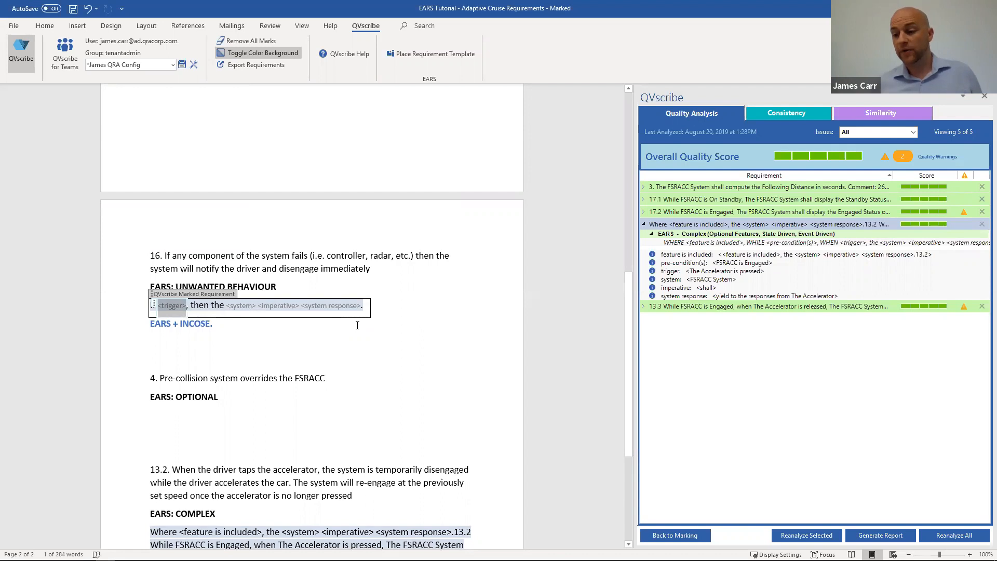
Step: Fill the trigger placeholder of the requirement 16 unwanted-behaviour template with "If any component of the system fauls"
{"action": "type", "text": "If any comp"}
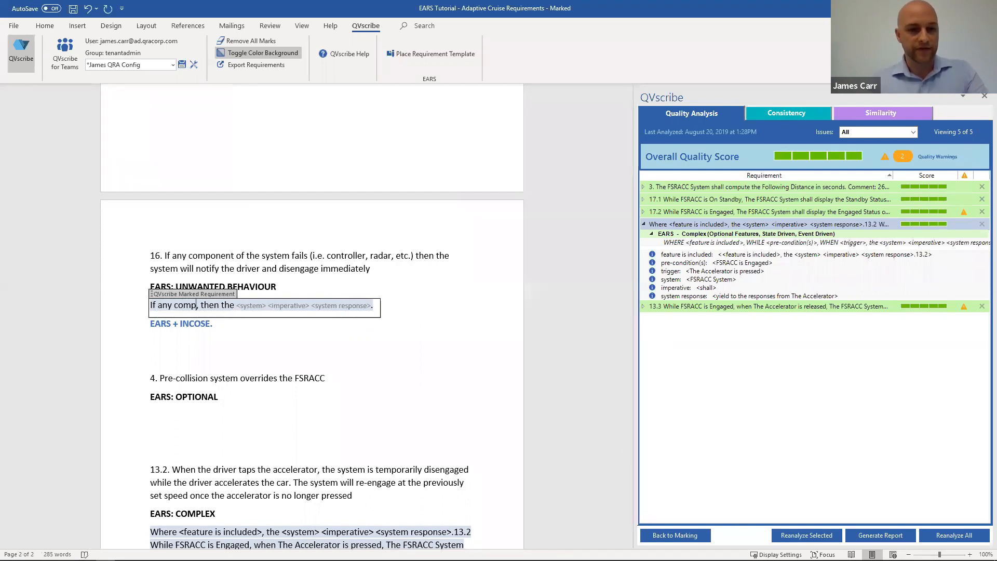
{"action": "type", "text": "ont"}
{"action": "key", "text": "BackSpace"}
{"action": "type", "text": "e"}
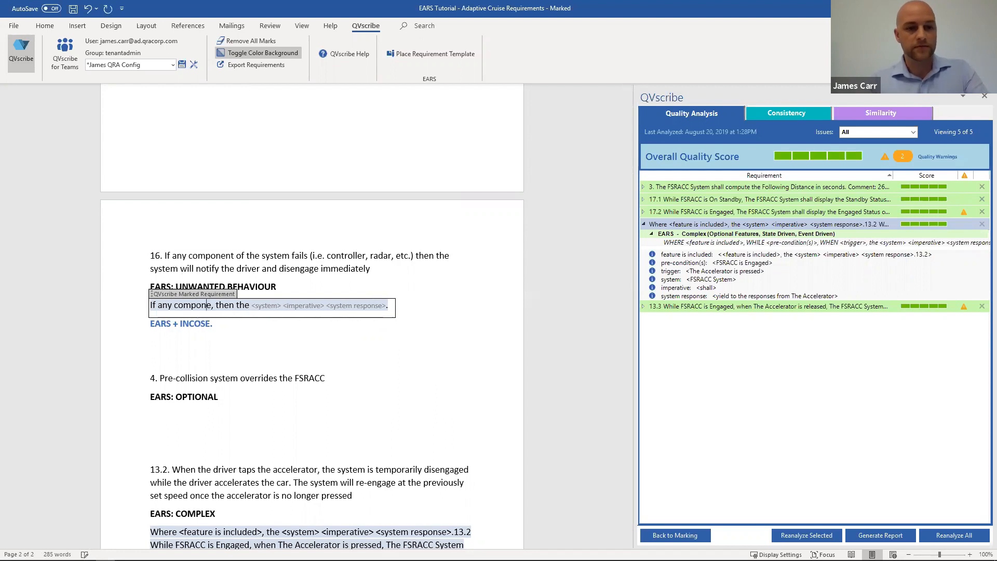
{"action": "type", "text": "nt of the system f"}
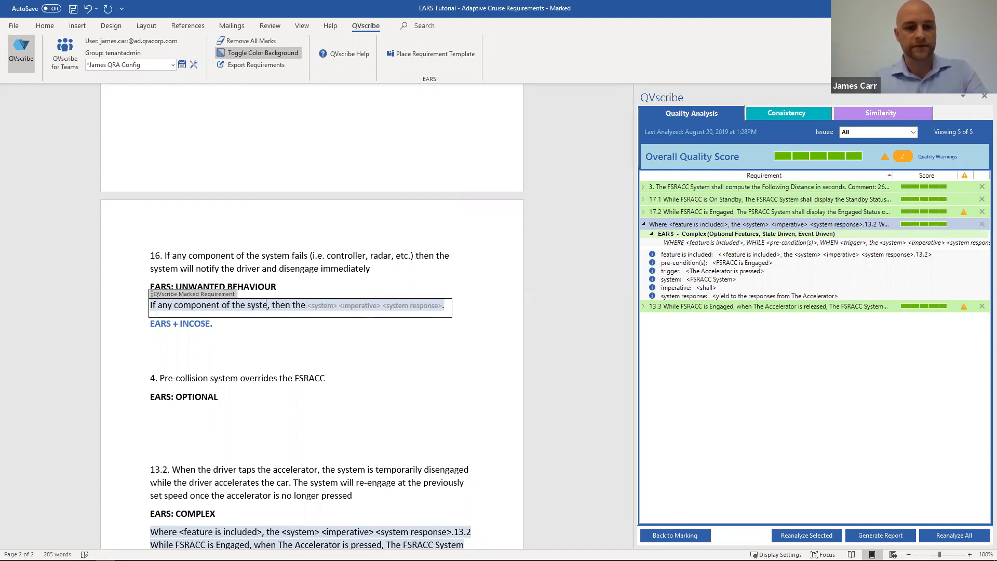
{"action": "type", "text": "auls"}
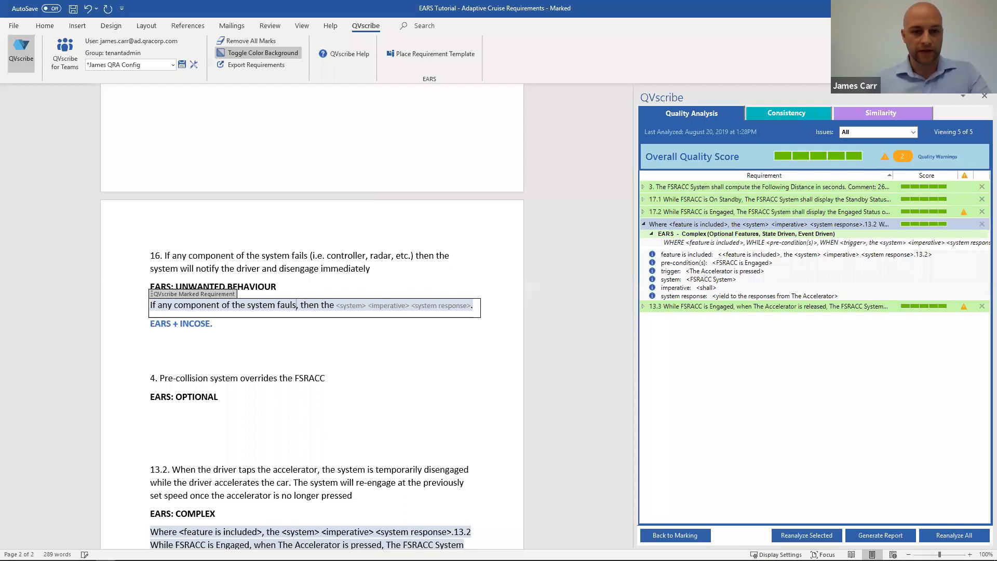
Step: Fill the template's system placeholder with "FSRACC System" and its imperative placeholder with "shall"
{"action": "left_click", "coordinate": [345, 310]}
{"action": "type", "text": "F"}
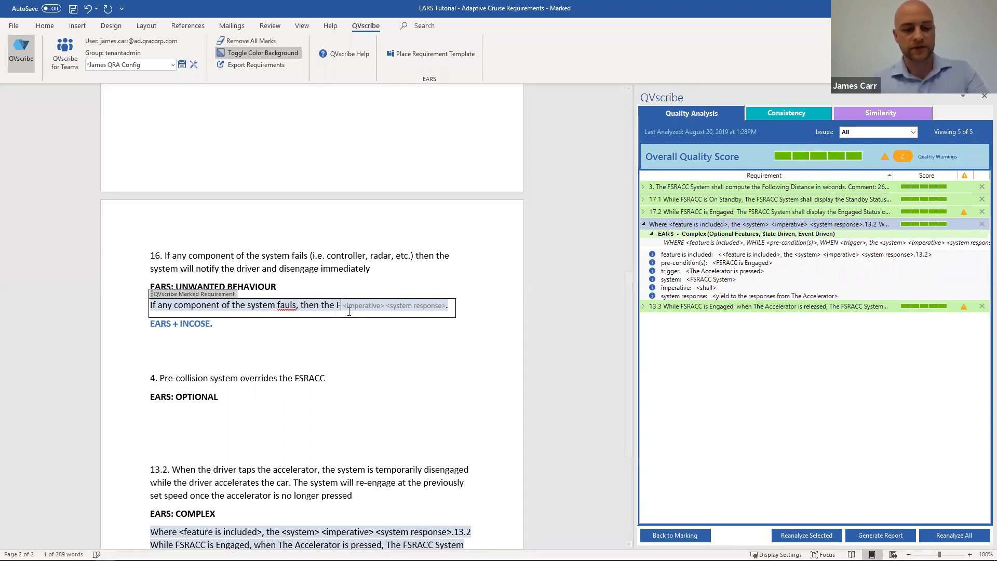
{"action": "type", "text": "SRACC"}
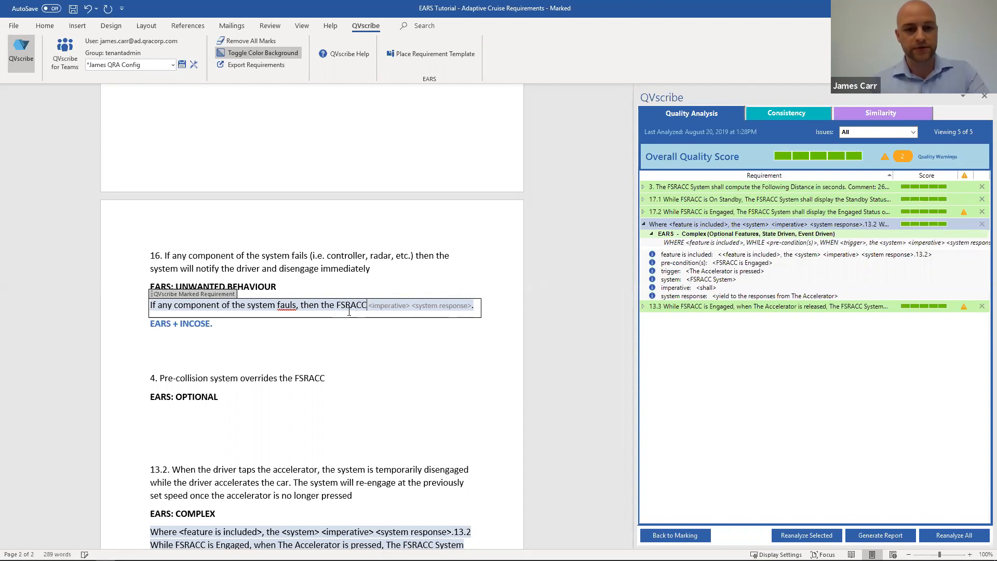
{"action": "type", "text": " S"}
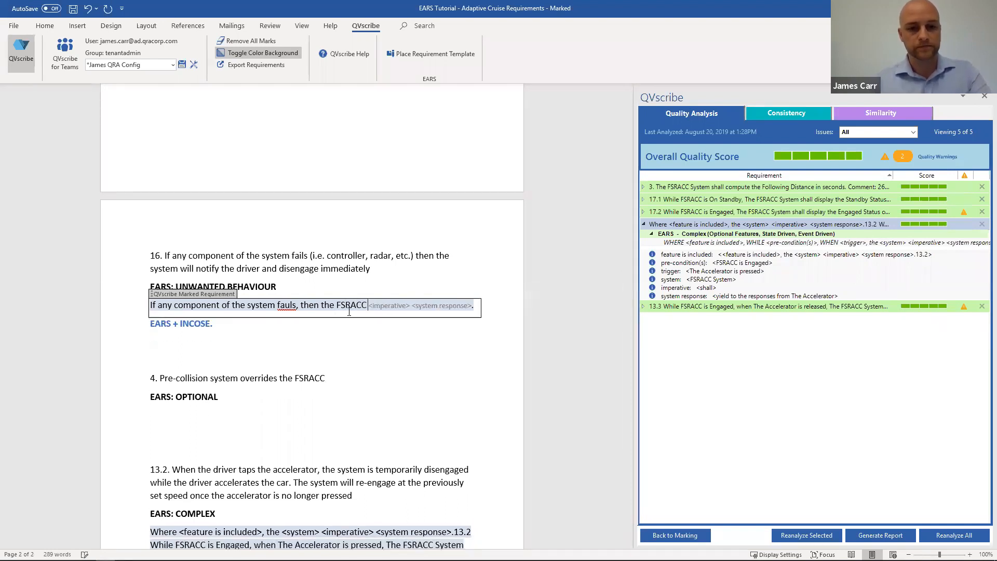
{"action": "type", "text": "ystem"}
{"action": "key", "text": "Right"}
{"action": "key", "text": "Right"}
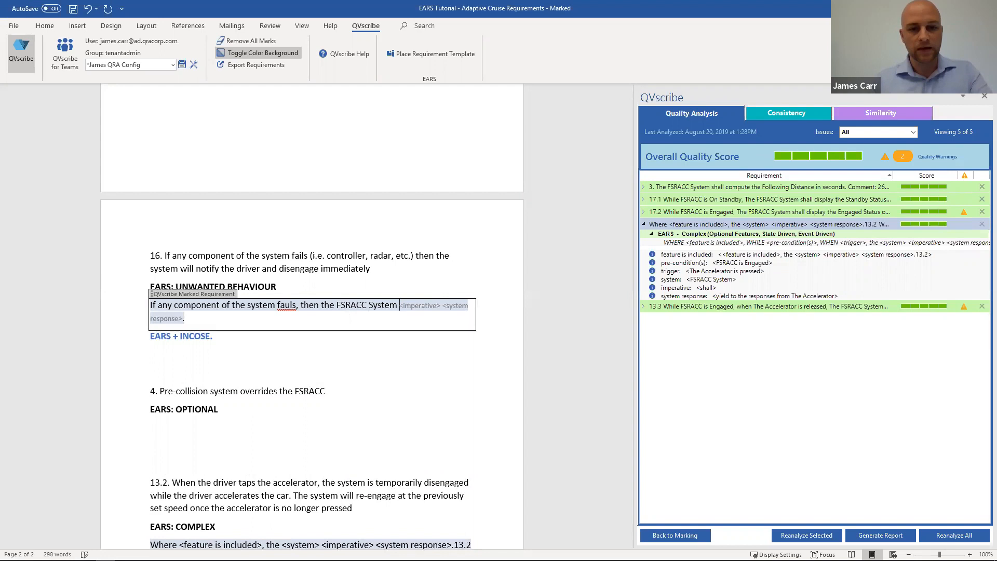
{"action": "type", "text": "shall"}
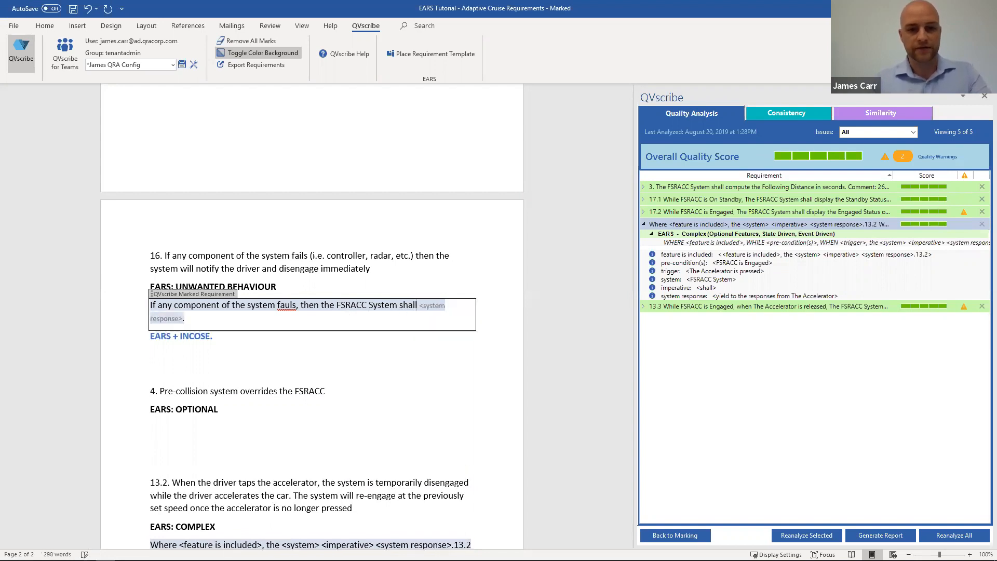
Step: Enter "the system will notify the driver and disengage immediately" as the system response of the unwanted-behaviour requirement
{"action": "key", "text": "Right"}
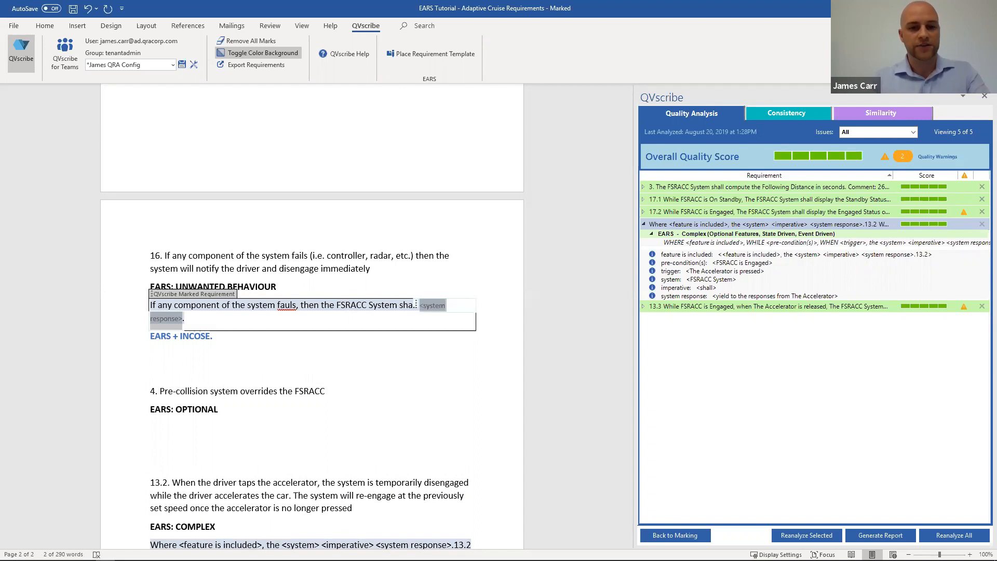
{"action": "type", "text": "the system"}
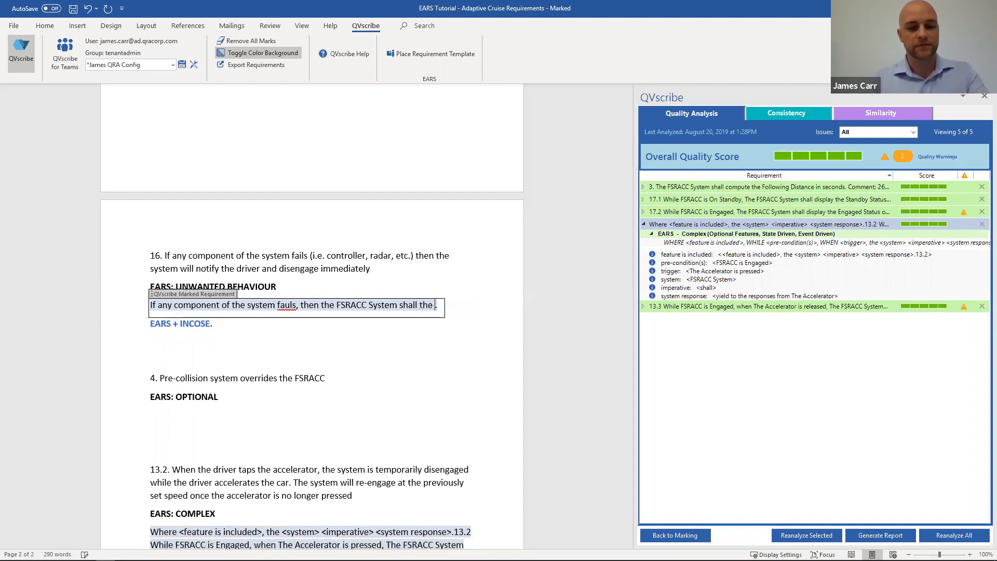
{"action": "type", "text": " will notift"}
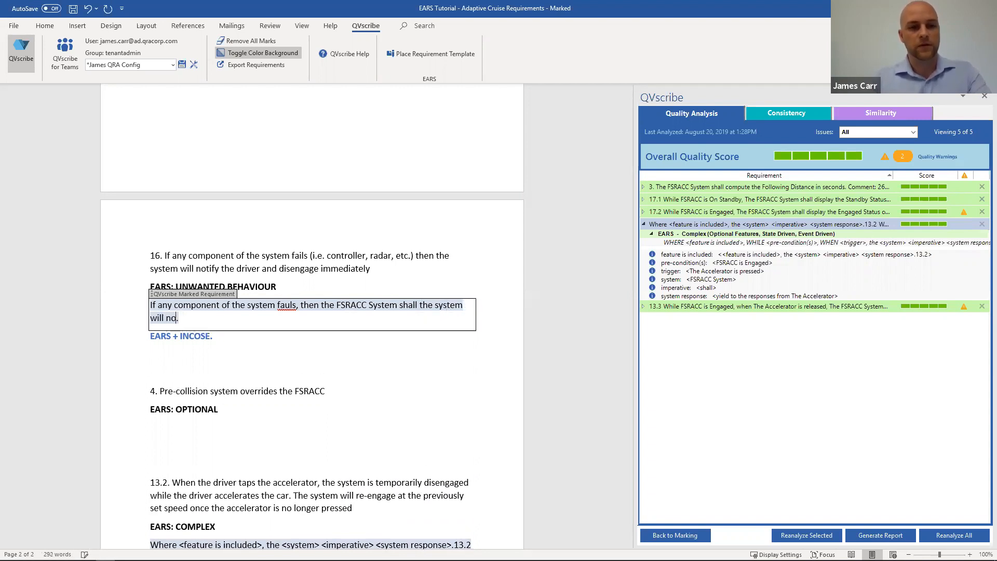
{"action": "key", "text": "BackSpace"}
{"action": "type", "text": "y the driver and die"}
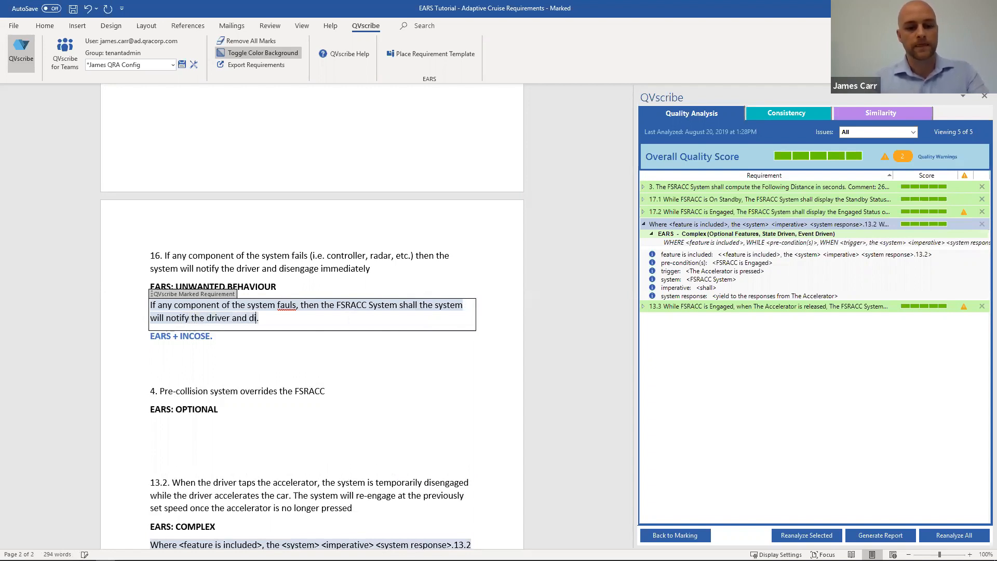
{"action": "key", "text": "BackSpace"}
{"action": "type", "text": "sengage im"}
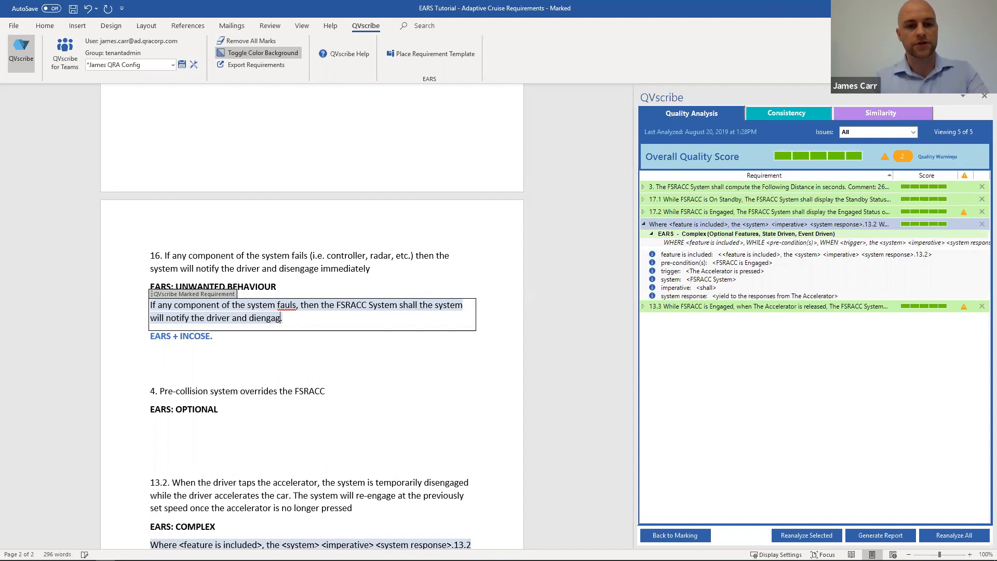
{"action": "type", "text": "mediately"}
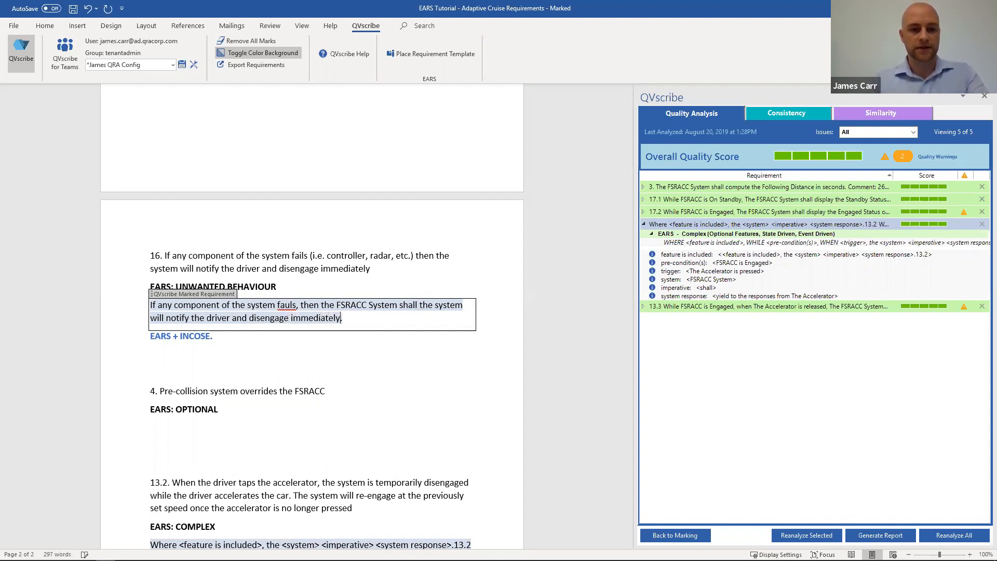
{"action": "key", "text": "Right"}
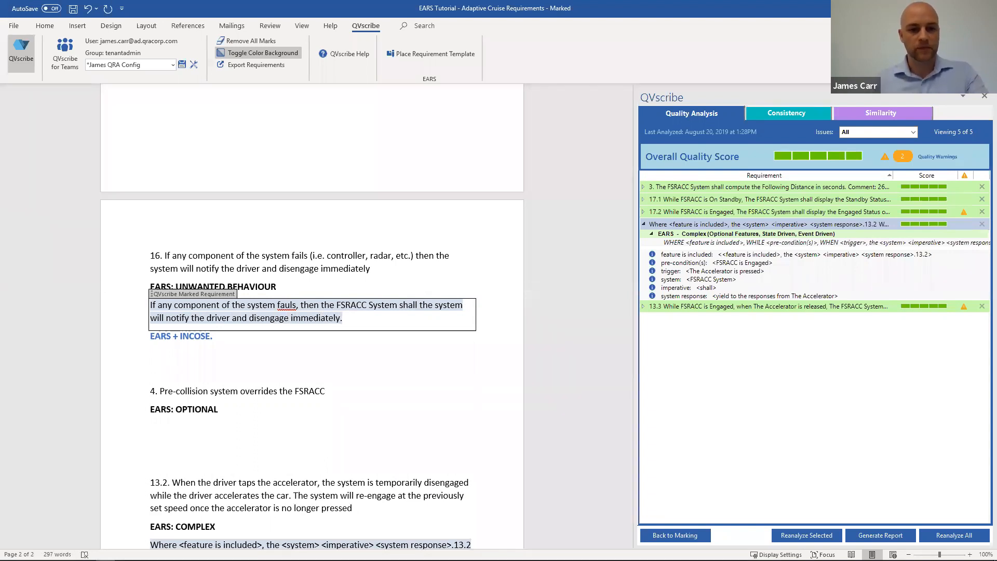
{"action": "left_click", "coordinate": [273, 344]}
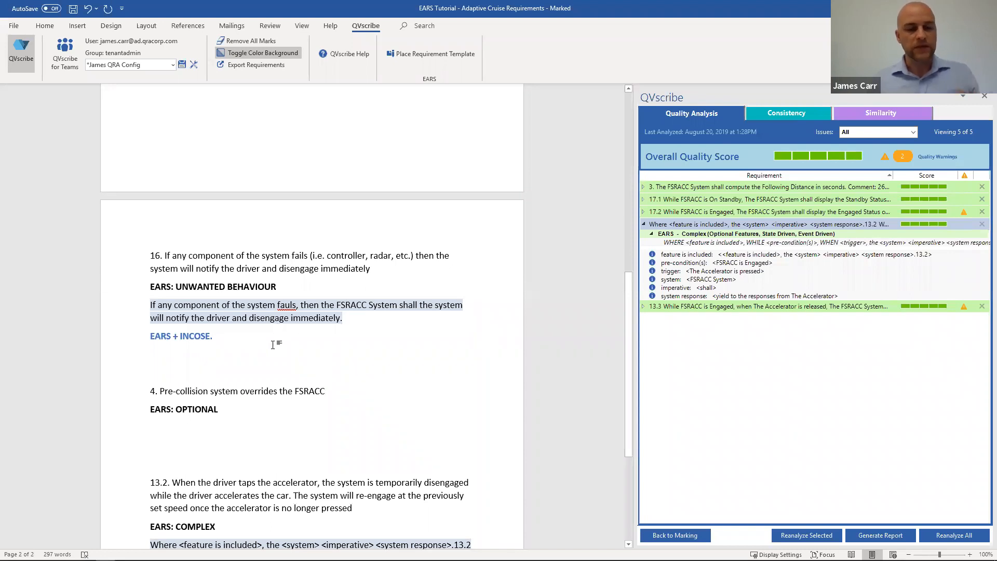
Step: Correct the misspelled verb in the unwanted-behaviour trigger to "fails"
{"action": "left_click", "coordinate": [293, 304]}
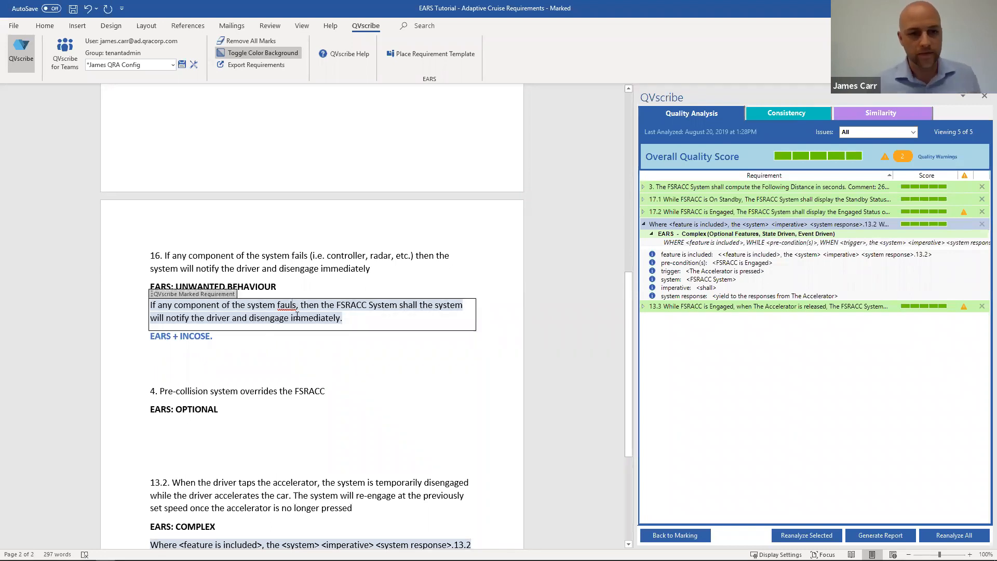
{"action": "key", "text": "BackSpace"}
{"action": "key", "text": "BackSpace"}
{"action": "type", "text": "il"}
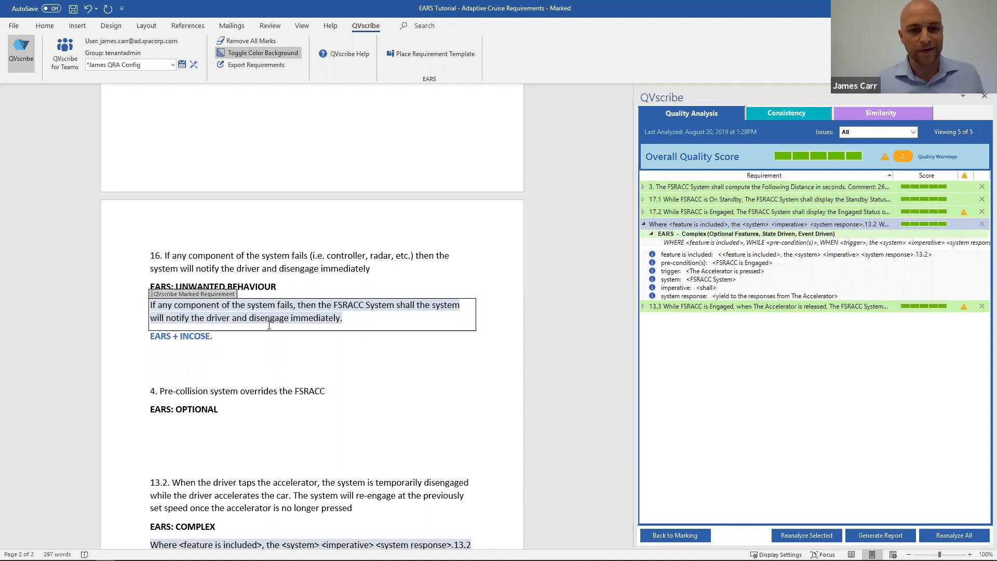
{"action": "left_click", "coordinate": [271, 352]}
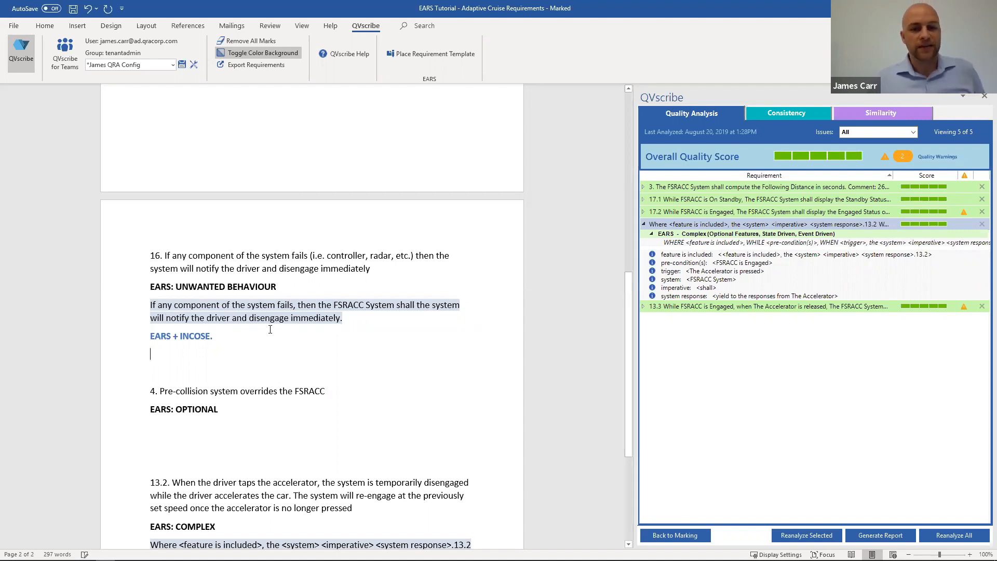
Step: Rerun the QVscribe analysis on all analyzed requirements and view the updated quality results
{"action": "left_click", "coordinate": [644, 230]}
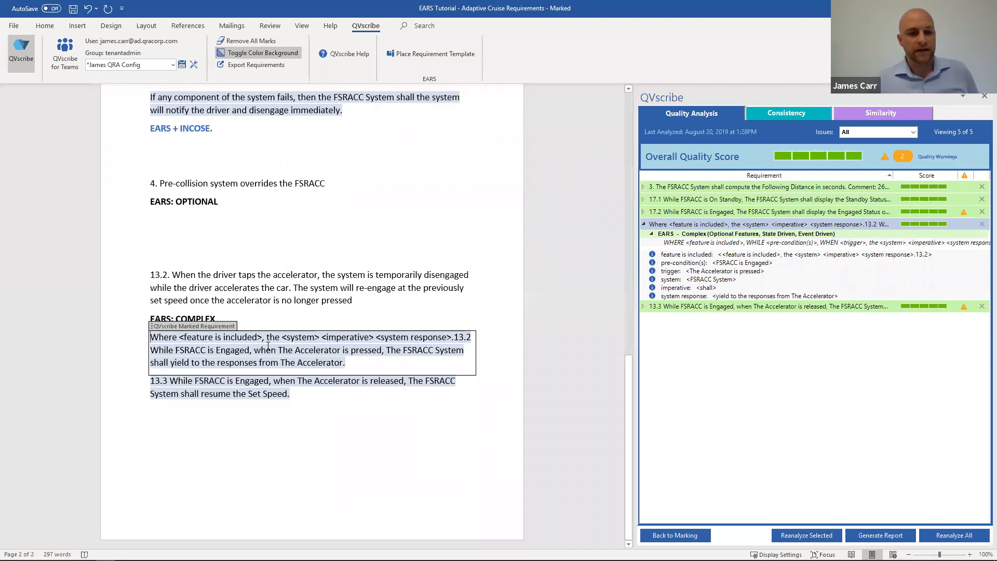
{"action": "left_click", "coordinate": [268, 388]}
{"action": "scroll", "coordinate": [268, 363], "scroll_direction": "up", "scroll_amount": 5}
{"action": "left_click", "coordinate": [270, 284]}
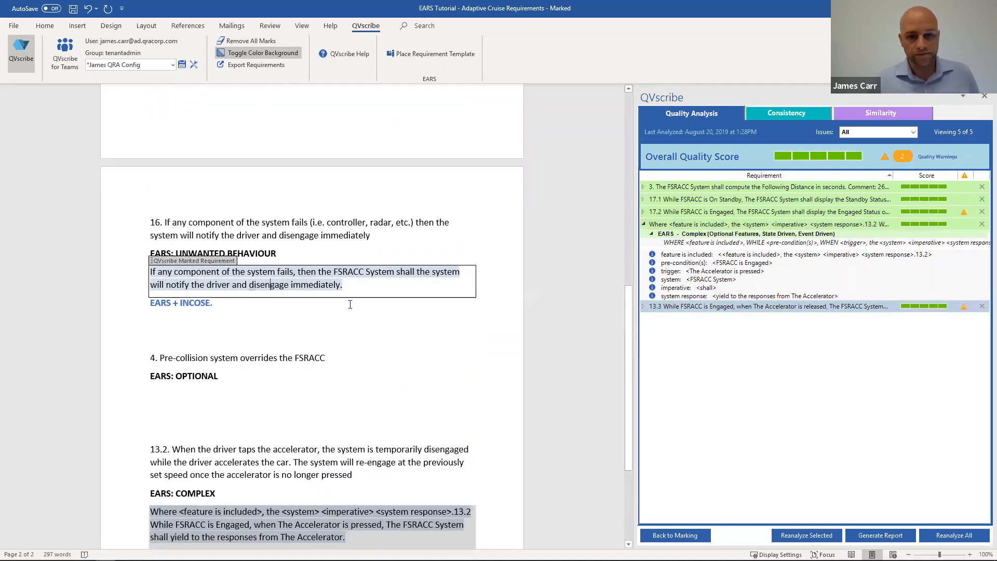
{"action": "left_click", "coordinate": [954, 535]}
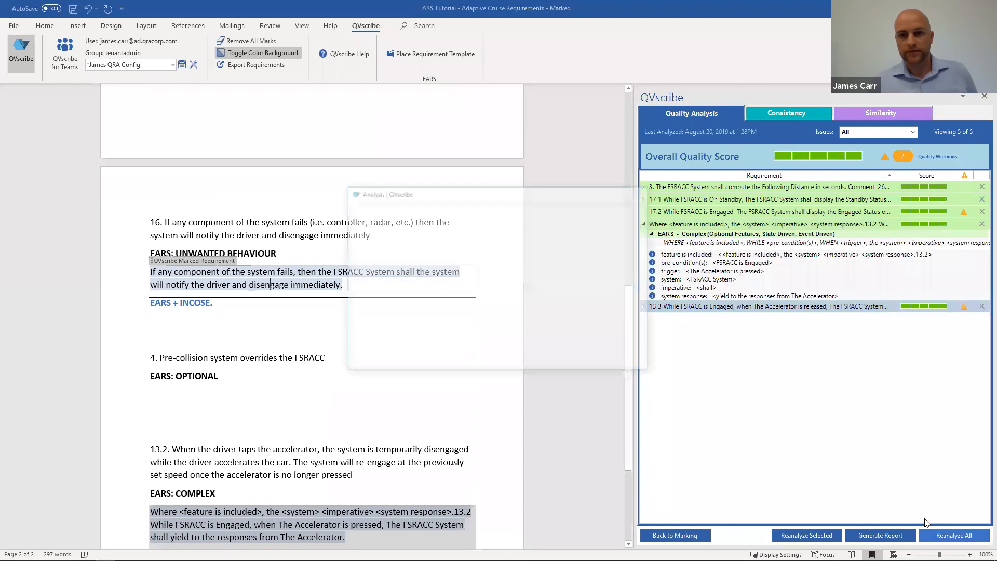
{"action": "left_click", "coordinate": [569, 362]}
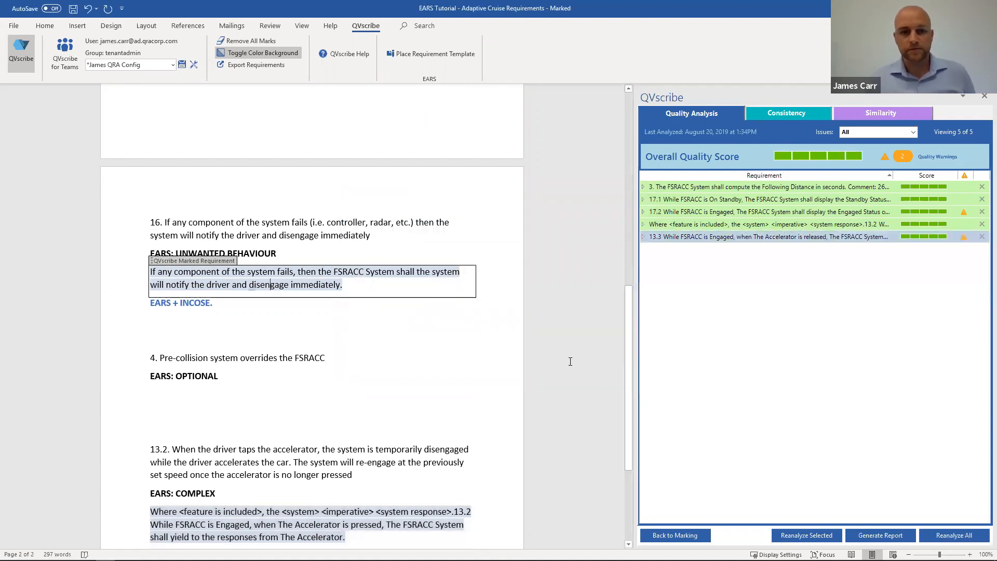
Step: Return to requirement marking, remove the mark from the component-failure requirement and mark its text again
{"action": "left_click", "coordinate": [287, 285]}
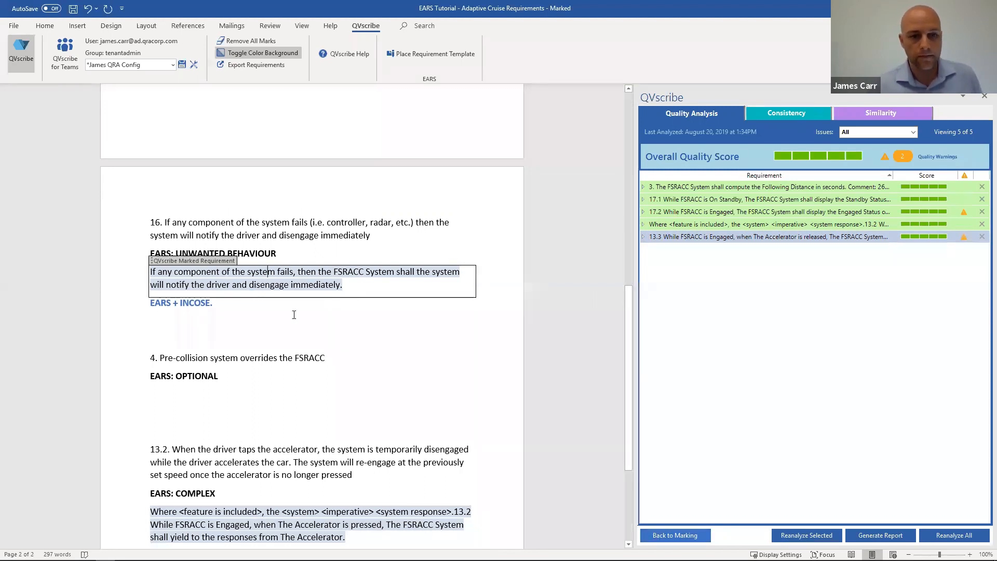
{"action": "left_click", "coordinate": [653, 535]}
{"action": "scroll", "coordinate": [301, 330], "scroll_direction": "up", "scroll_amount": 1}
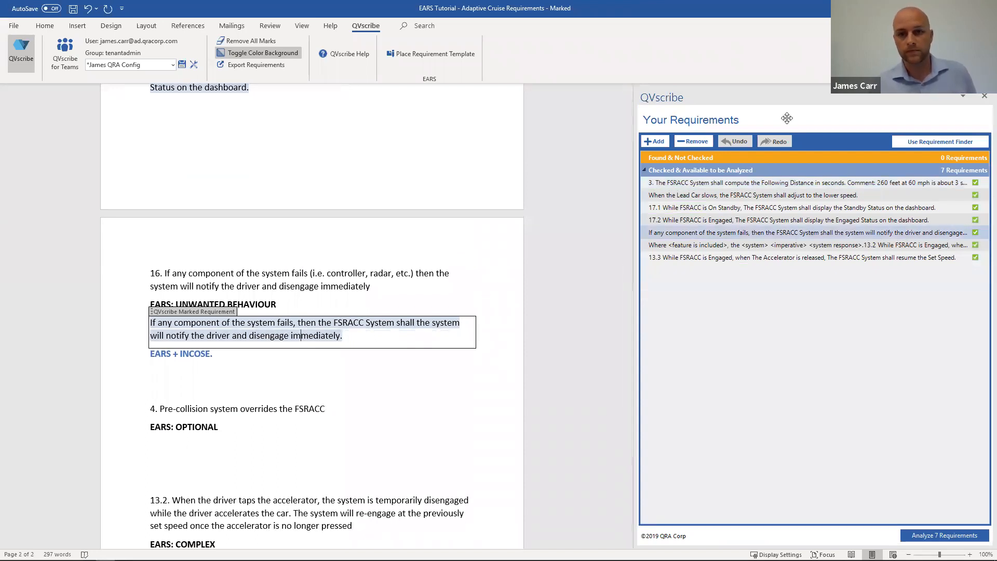
{"action": "left_click", "coordinate": [692, 142]}
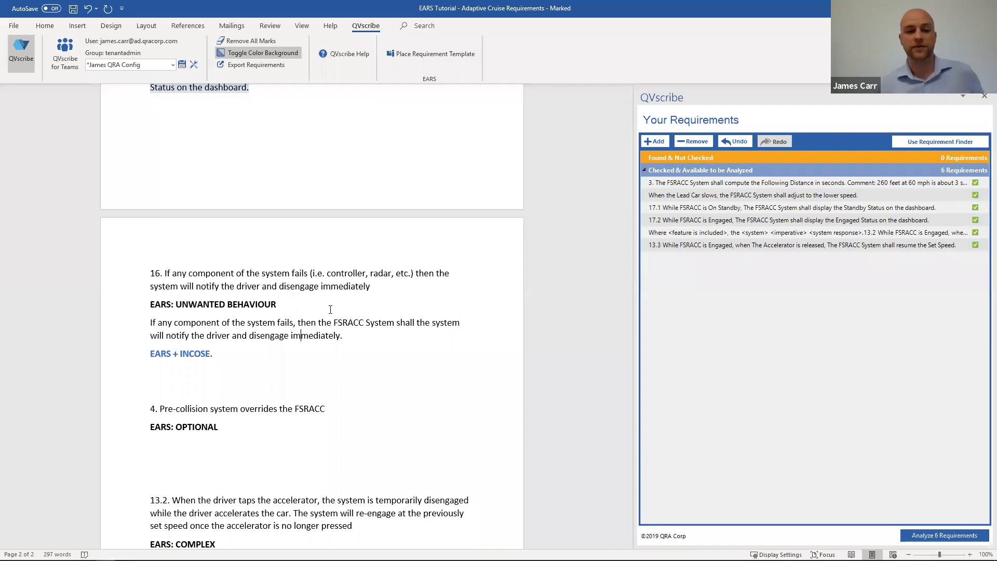
{"action": "triple_click", "coordinate": [295, 330]}
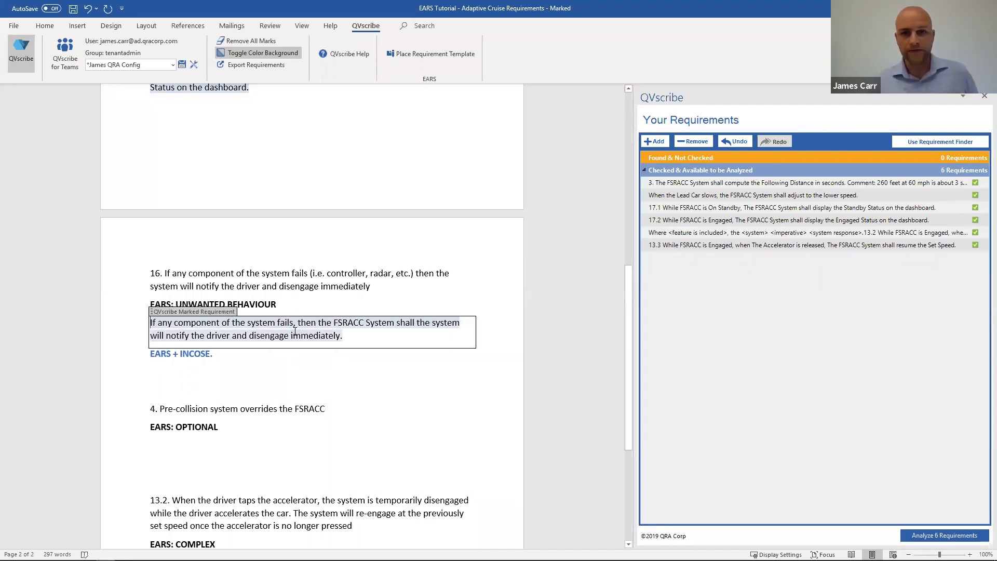
{"action": "left_click", "coordinate": [580, 302]}
Step: Analyze all marked requirements and expand the component-failure requirement's findings, highlighting its universal quantifiers warning
{"action": "left_click", "coordinate": [945, 535]}
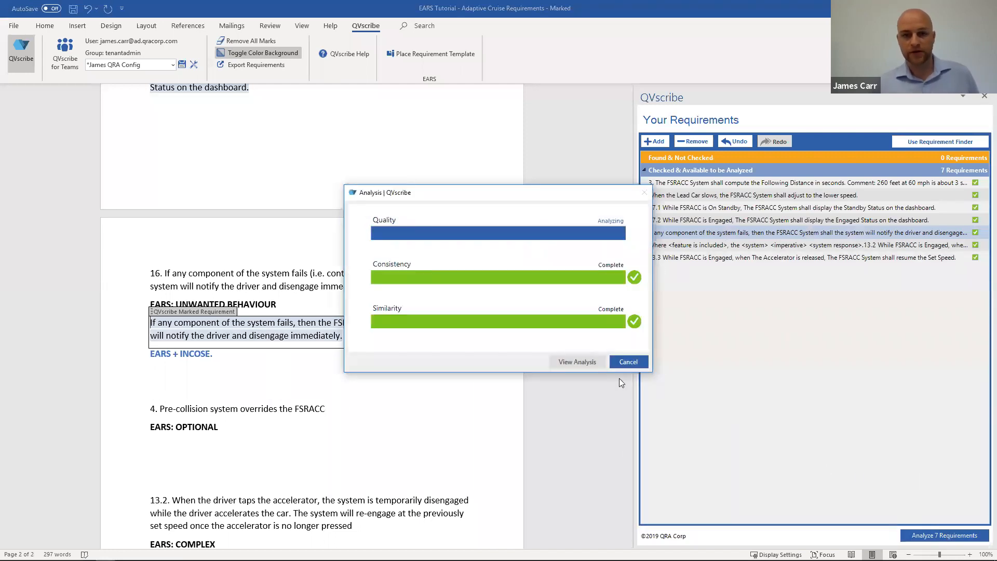
{"action": "left_click", "coordinate": [576, 357]}
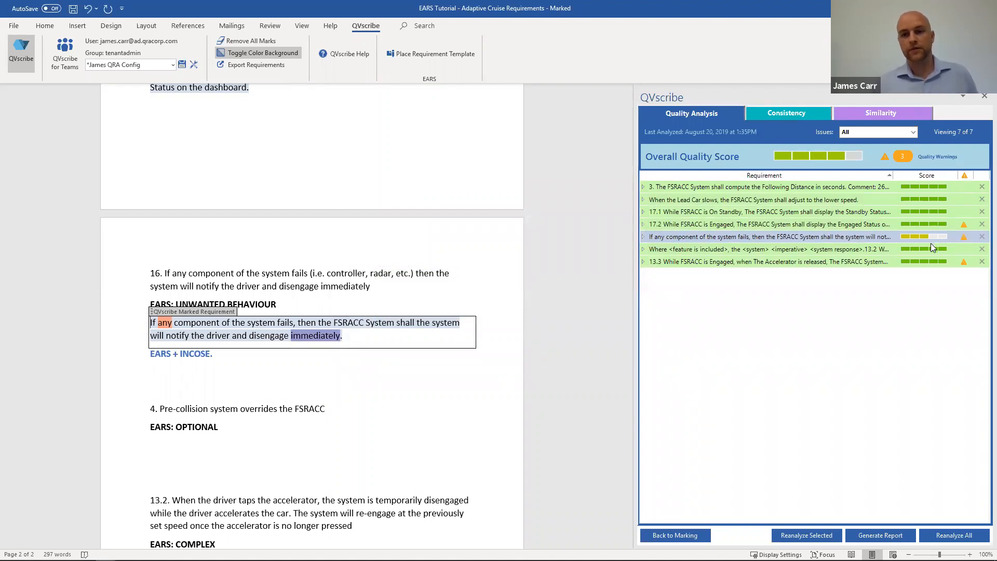
{"action": "left_click", "coordinate": [642, 237]}
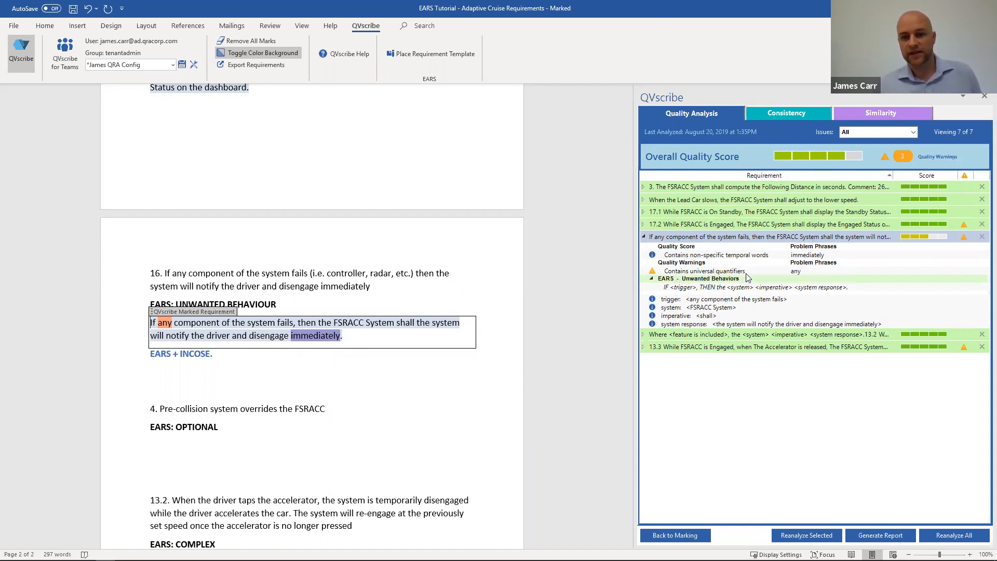
{"action": "mouse_move", "coordinate": [747, 277]}
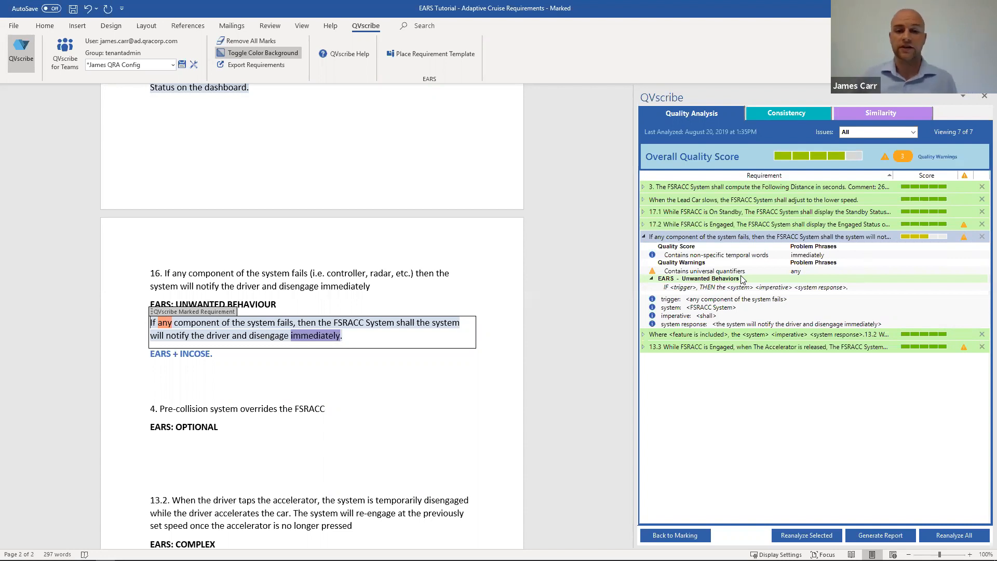
{"action": "left_click", "coordinate": [702, 270]}
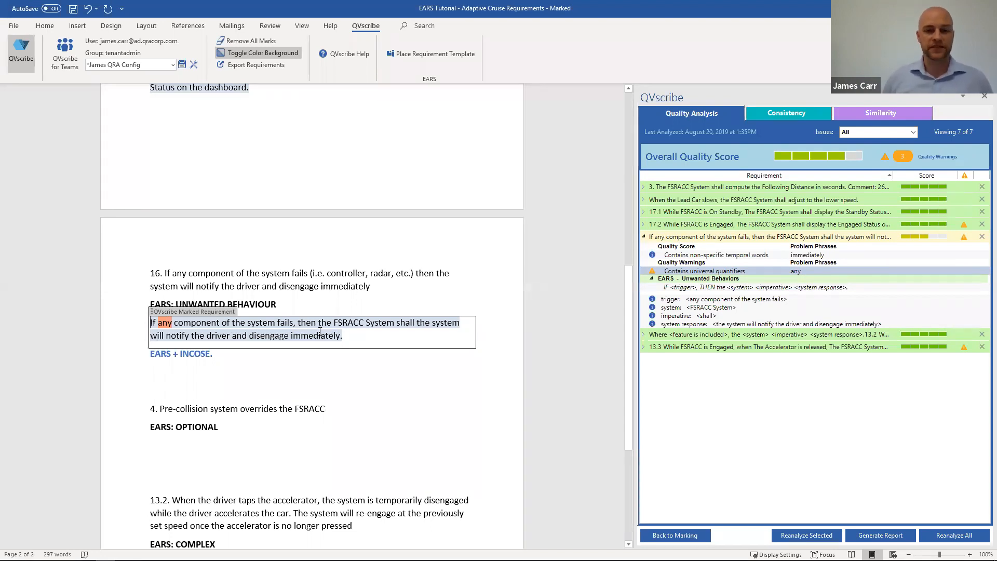
Step: Insert "(i.e. controller, radar, etc)" after "fails" in the marked component-failure requirement
{"action": "left_click", "coordinate": [291, 322]}
{"action": "type", "text": "(i."}
{"action": "type", "text": "e. c"}
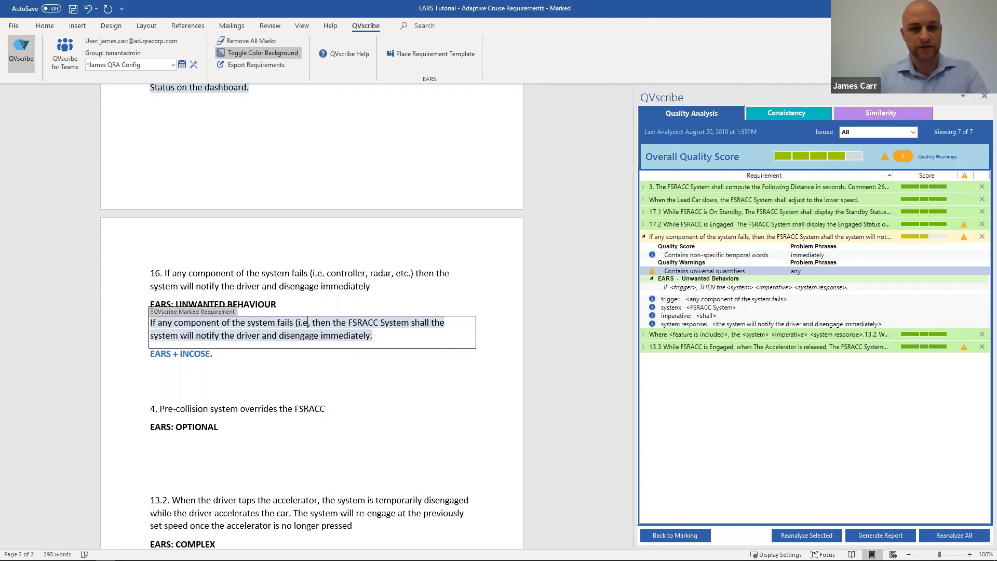
{"action": "type", "text": "ntroller, "}
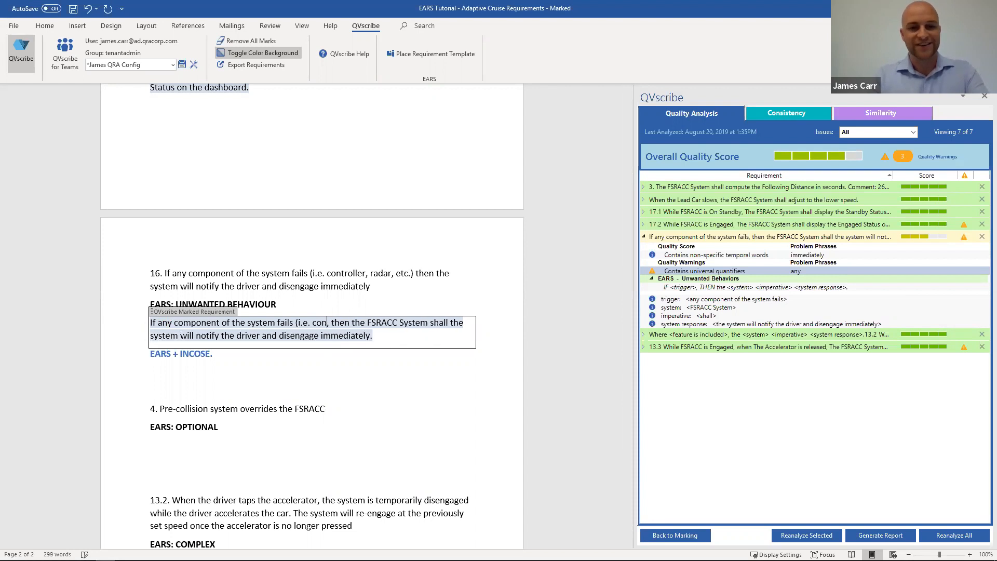
{"action": "type", "text": "rader, etc"}
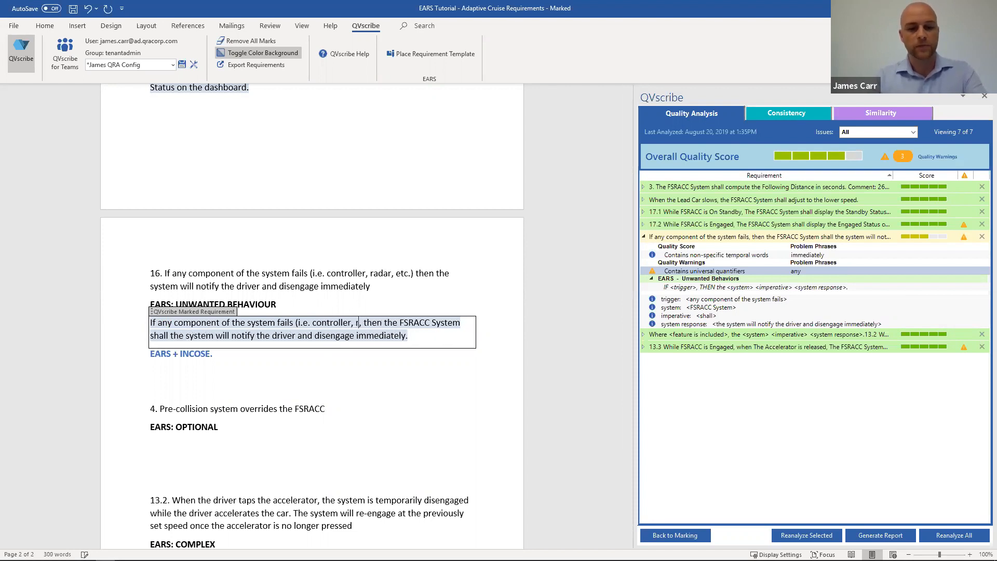
{"action": "type", "text": "),"}
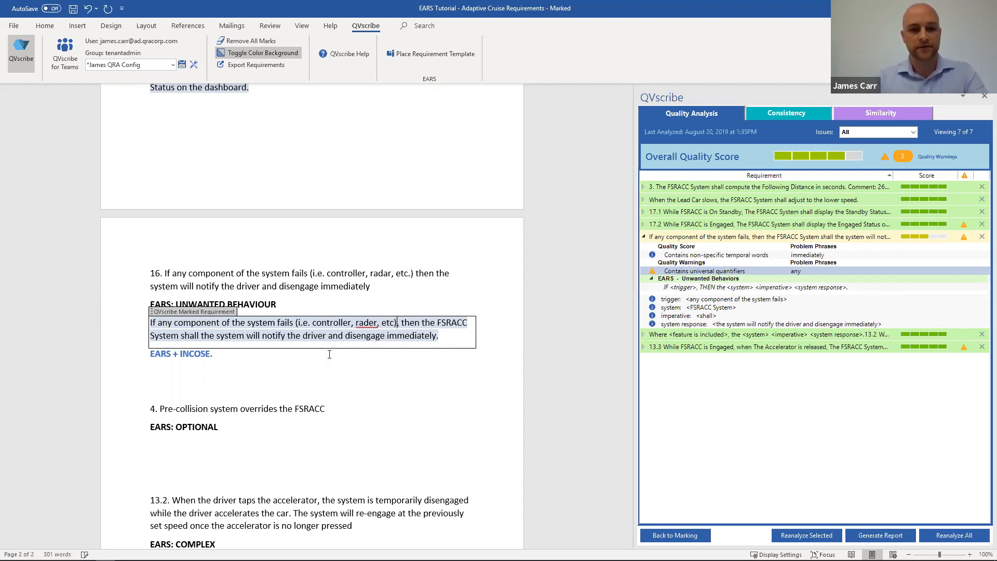
{"action": "key", "text": "Left"}
{"action": "key", "text": "Left"}
{"action": "key", "text": "Left"}
{"action": "key", "text": "Left"}
{"action": "key", "text": "Left"}
{"action": "key", "text": "Left"}
{"action": "key", "text": "Left"}
{"action": "key", "text": "Left"}
{"action": "key", "text": "BackSpace"}
{"action": "type", "text": "a"}
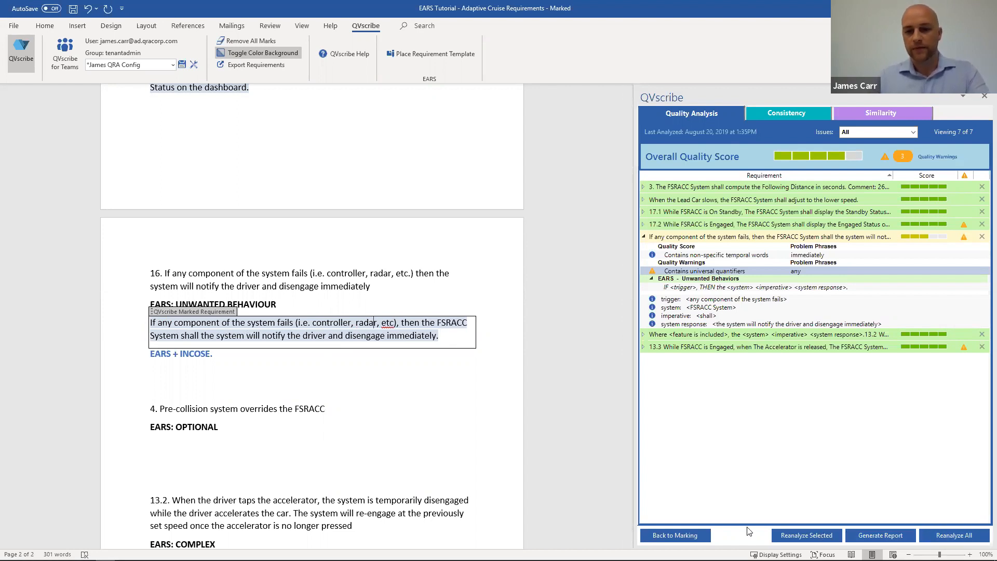
Step: Reanalyze the edited component-failure requirement and expand its quality findings
{"action": "left_click", "coordinate": [802, 536]}
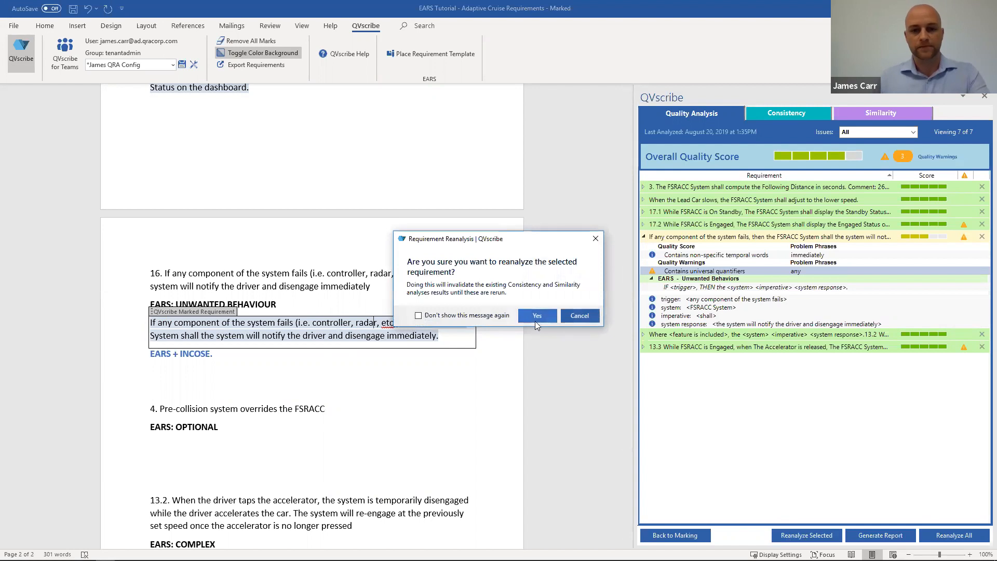
{"action": "left_click", "coordinate": [536, 320]}
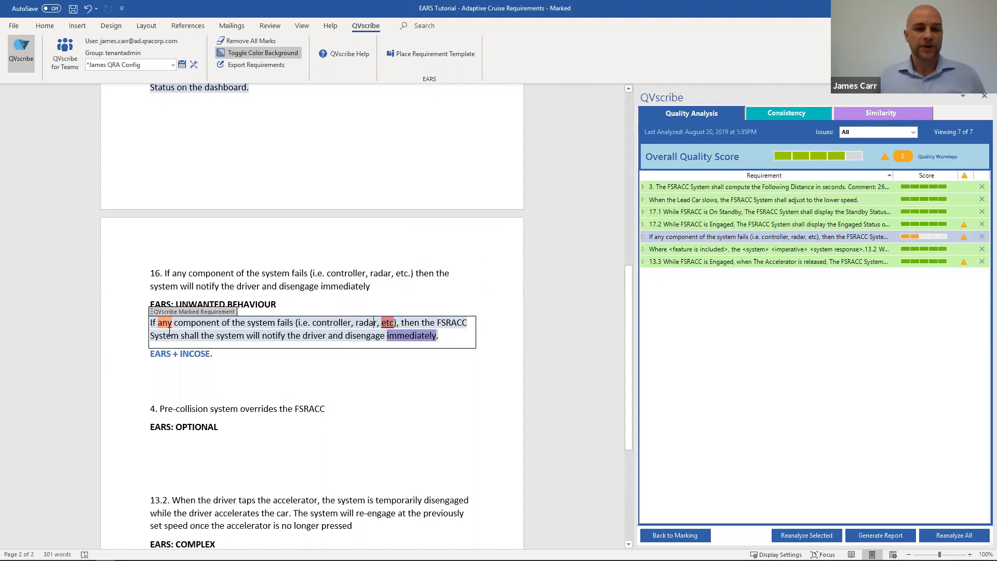
{"action": "left_click", "coordinate": [681, 235]}
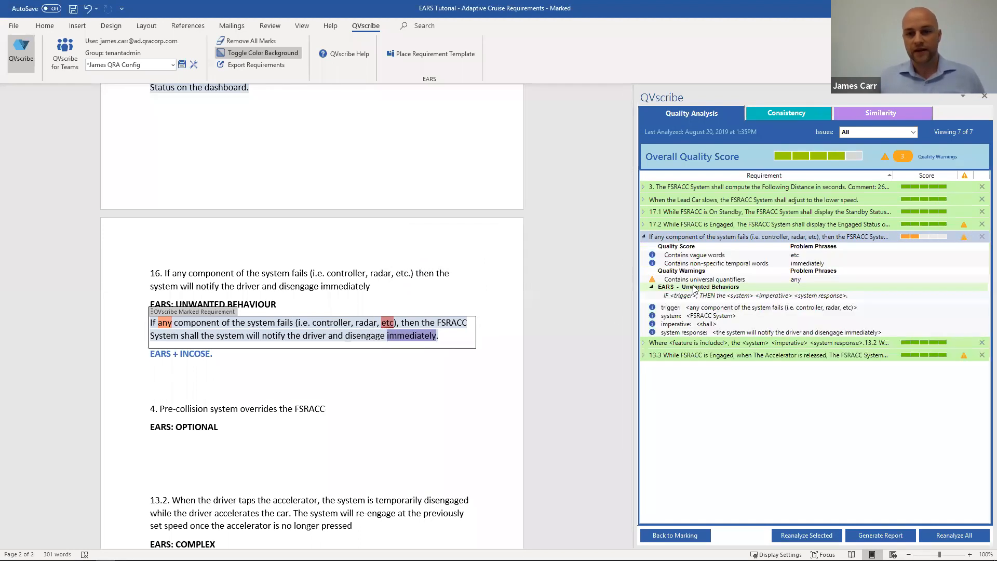
Step: Highlight the requirement's universal quantifiers, vague words and non-specific temporal words findings one after another
{"action": "left_click", "coordinate": [695, 280]}
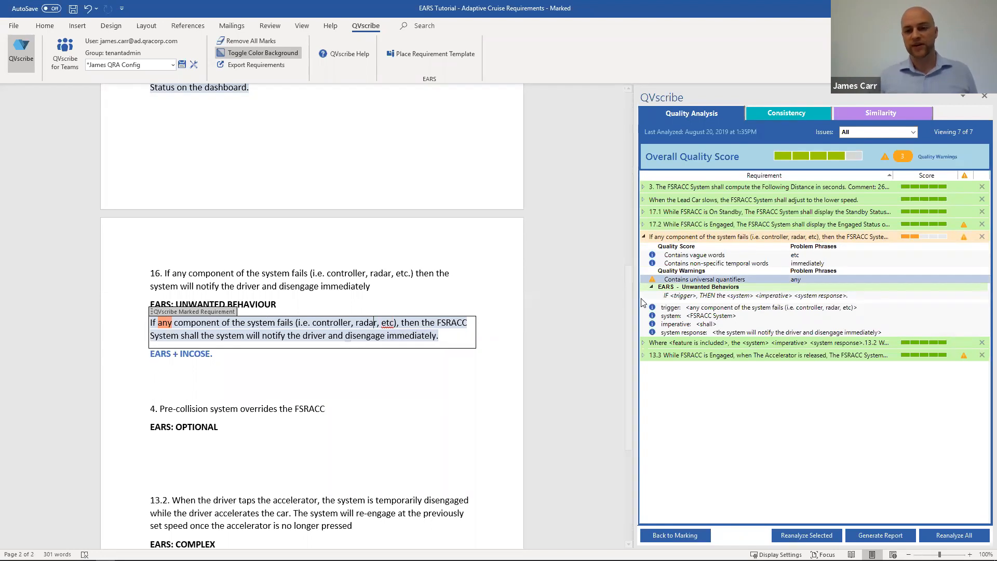
{"action": "left_click", "coordinate": [713, 257]}
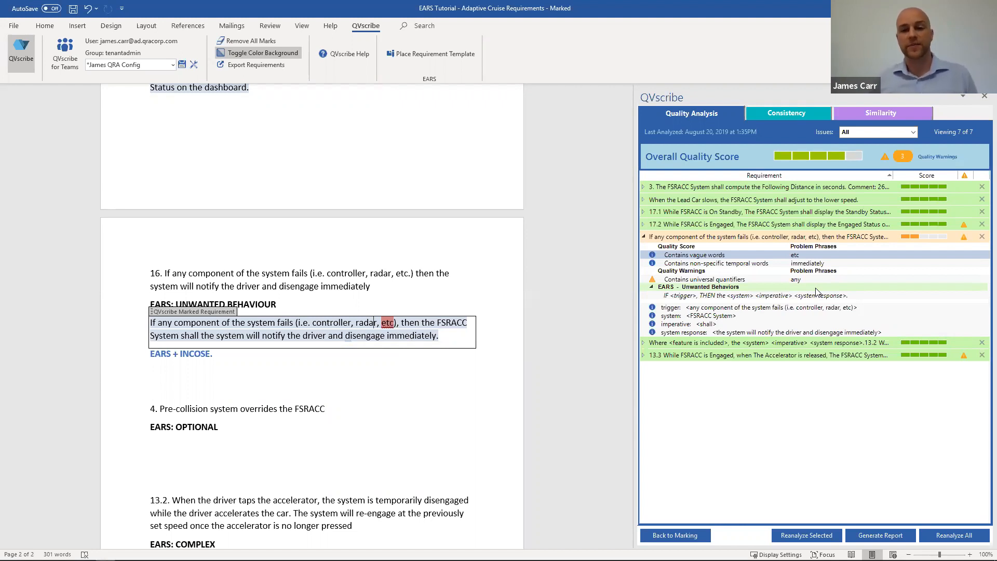
{"action": "left_click", "coordinate": [700, 264]}
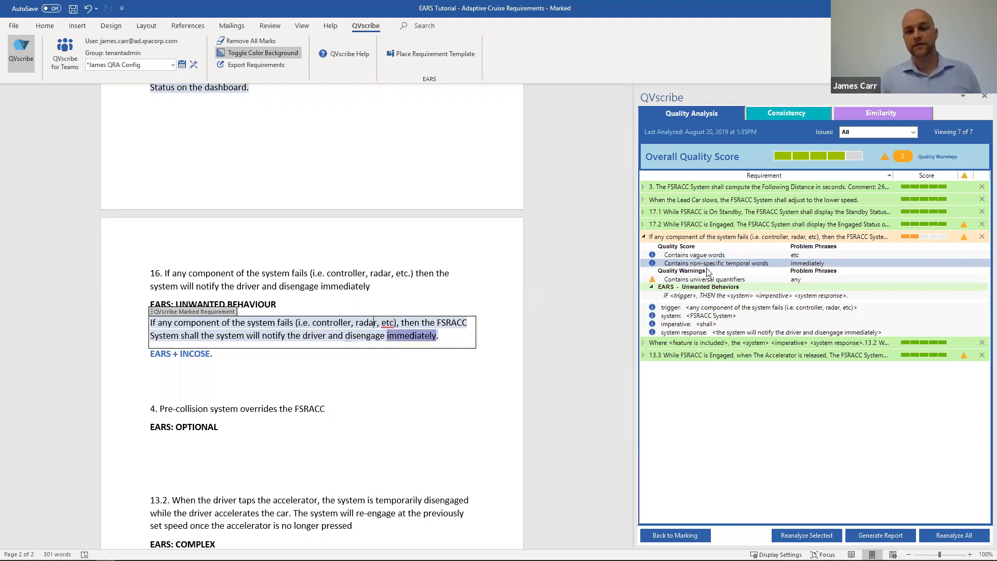
{"action": "mouse_move", "coordinate": [779, 269]}
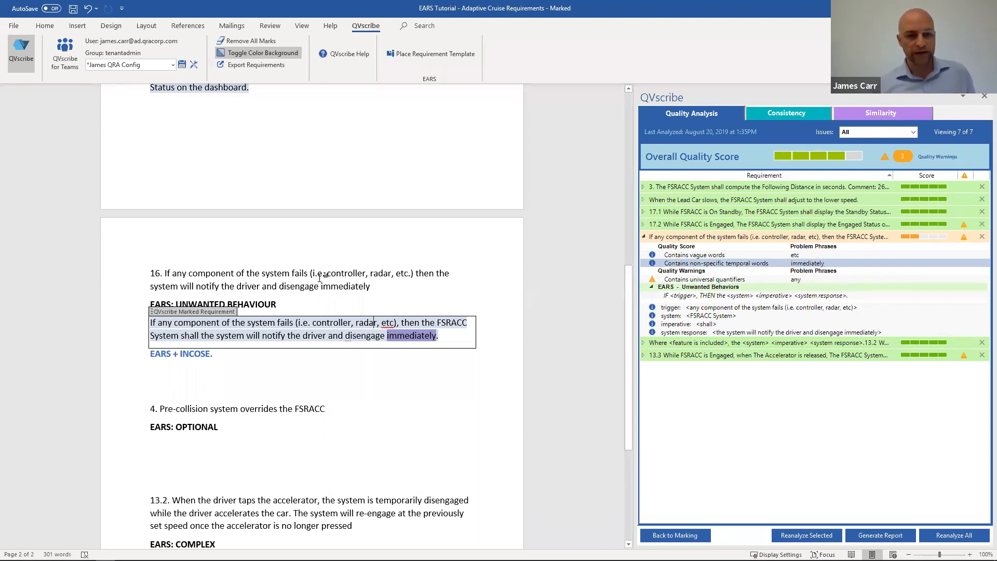
Step: Place an Unwanted Behavior requirement template on the empty line below the EARS + INCOSE heading
{"action": "left_click", "coordinate": [180, 369]}
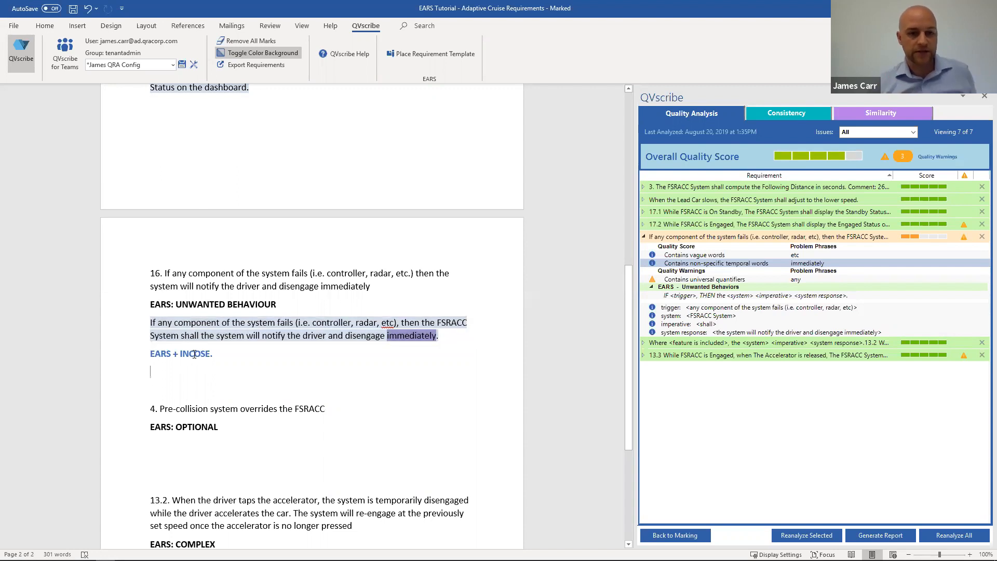
{"action": "left_click", "coordinate": [421, 55]}
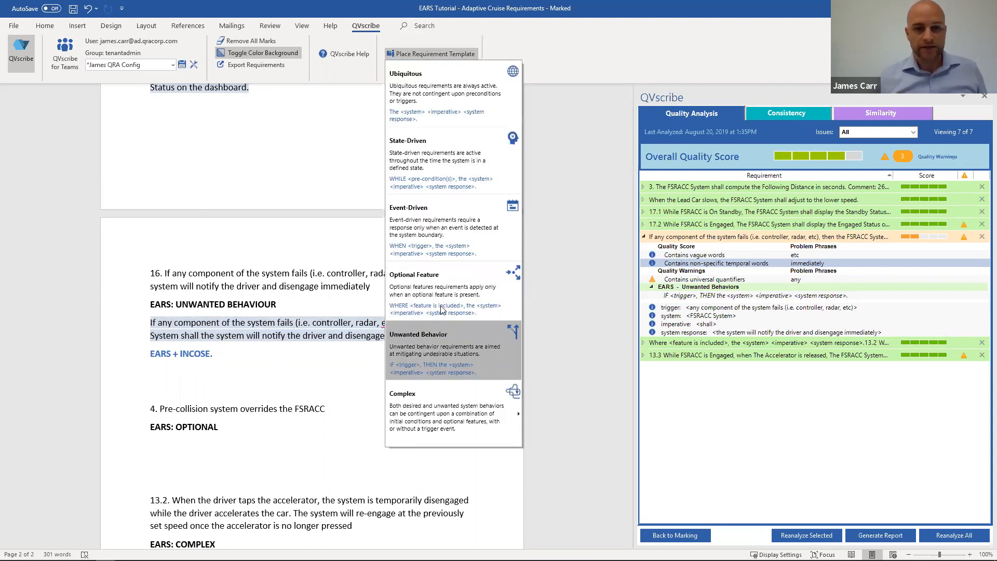
{"action": "left_click", "coordinate": [442, 343]}
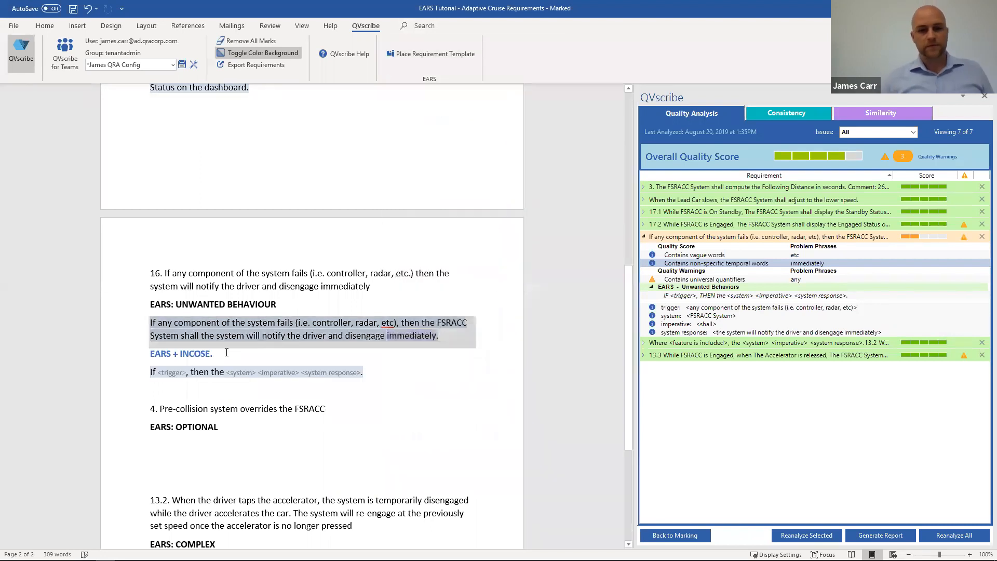
Step: Fill the new template's trigger placeholder with "The Radar fails"
{"action": "left_click", "coordinate": [174, 373]}
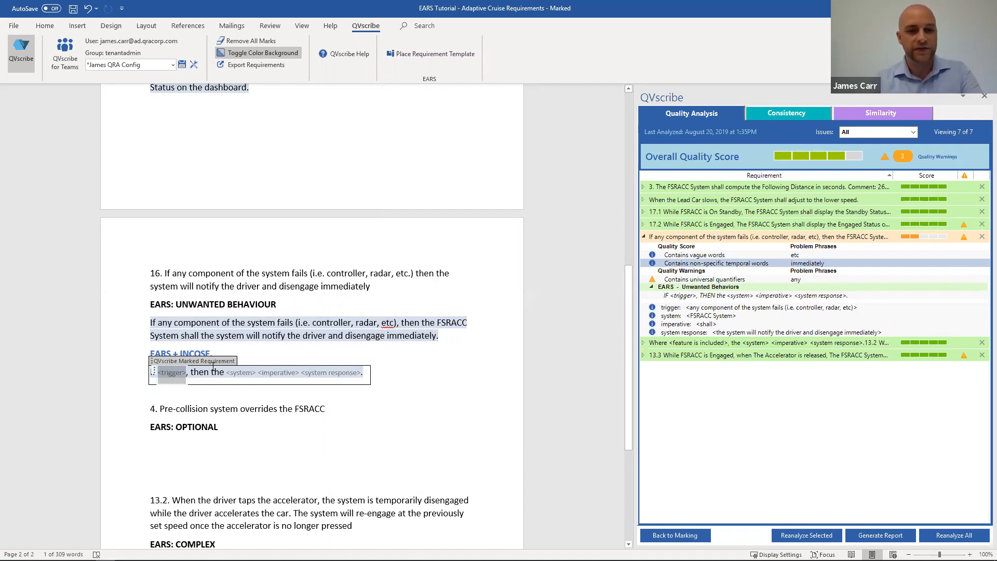
{"action": "type", "text": "The Radatr"}
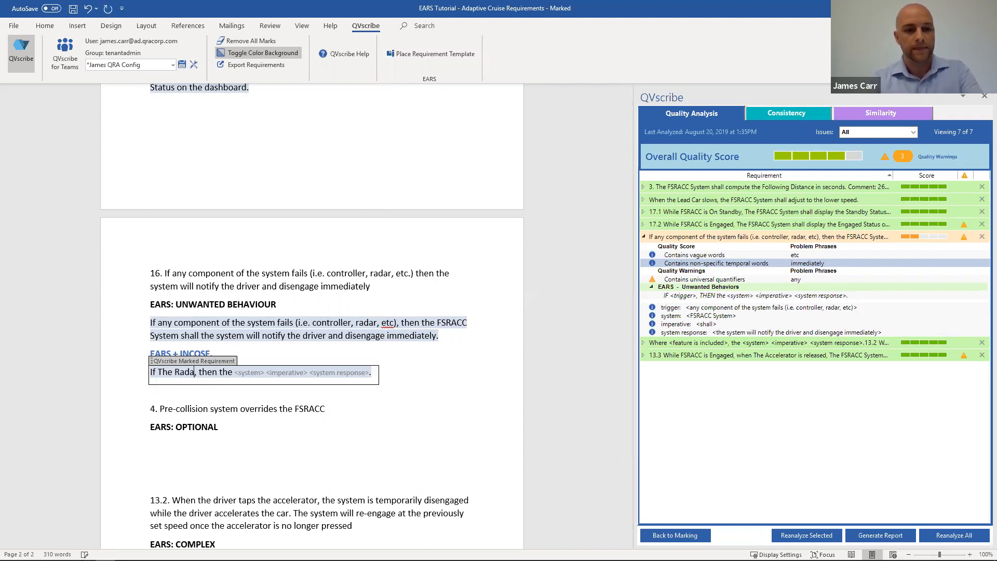
{"action": "key", "text": "BackSpace"}
{"action": "key", "text": "BackSpace"}
{"action": "key", "text": "BackSpace"}
{"action": "type", "text": "r fails"}
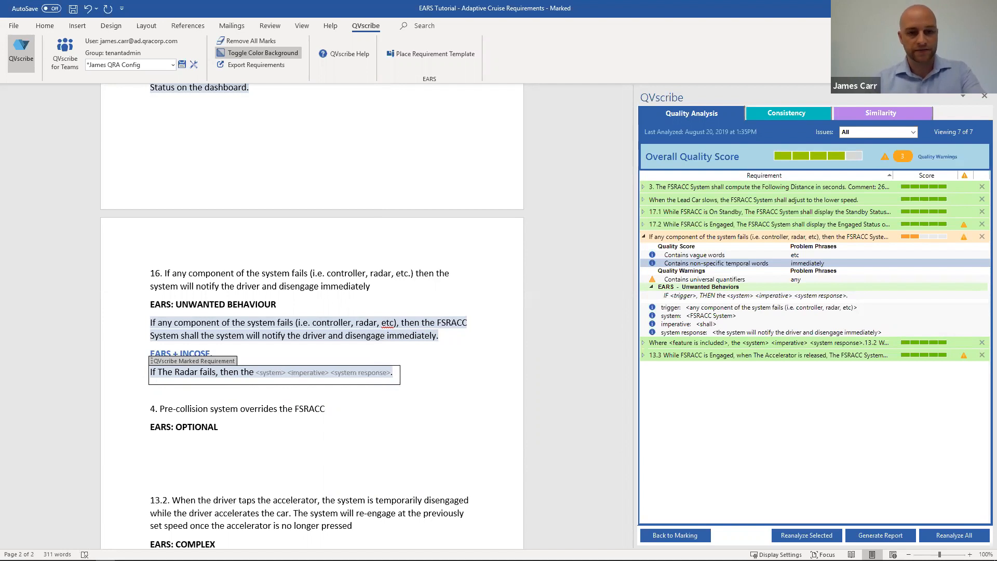
Step: Fill the new template's system placeholder with "FSRACC System" and its imperative with "shall"
{"action": "key", "text": "Right"}
{"action": "key", "text": "Right"}
{"action": "key", "text": "Right"}
{"action": "key", "text": "Right"}
{"action": "key", "text": "Right"}
{"action": "key", "text": "Right"}
{"action": "key", "text": "Right"}
{"action": "key", "text": "Right"}
{"action": "key", "text": "Right"}
{"action": "key", "text": "Left"}
{"action": "key", "text": "Right"}
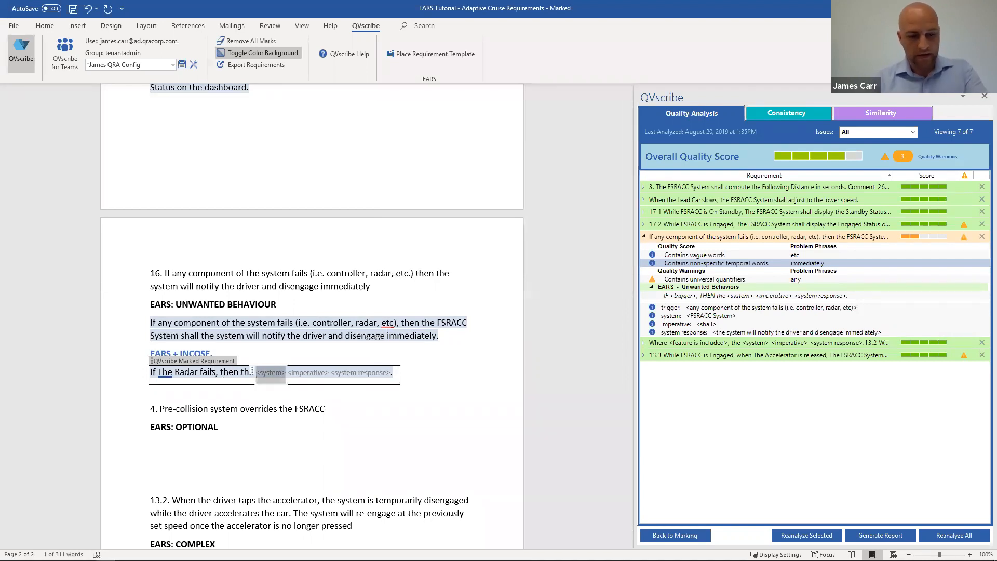
{"action": "type", "text": "FSRACC"}
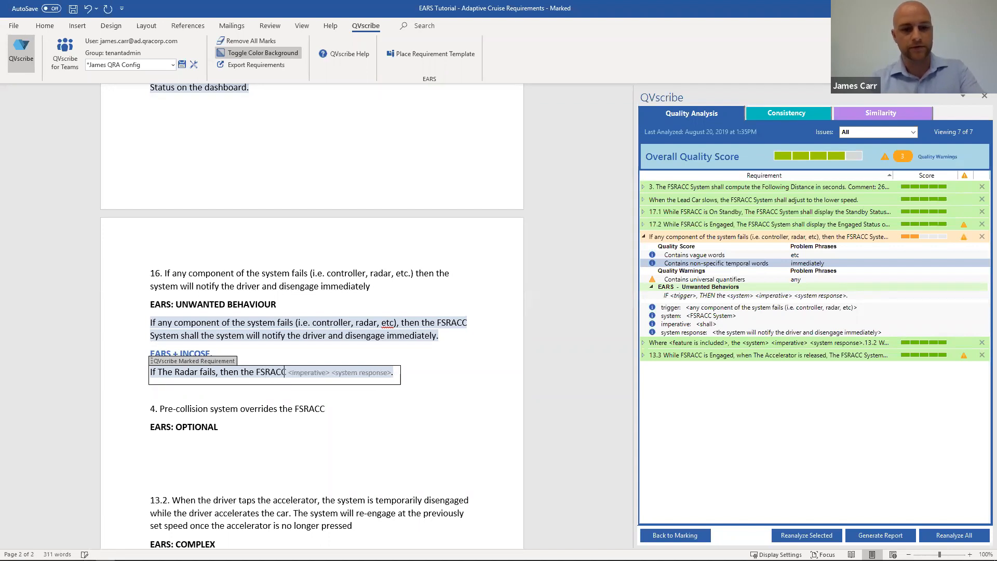
{"action": "type", "text": " System"}
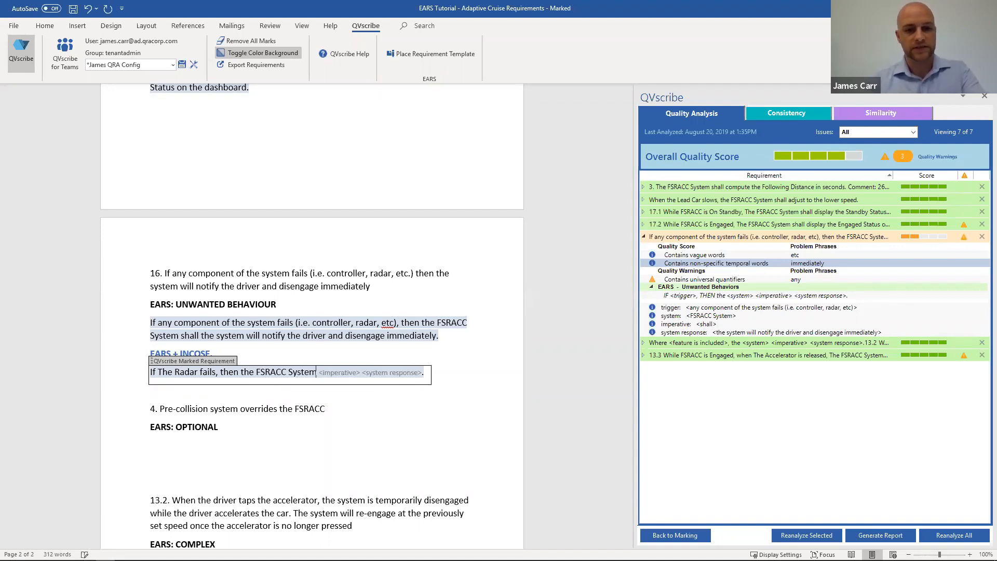
{"action": "key", "text": "Right"}
{"action": "type", "text": "Shall"}
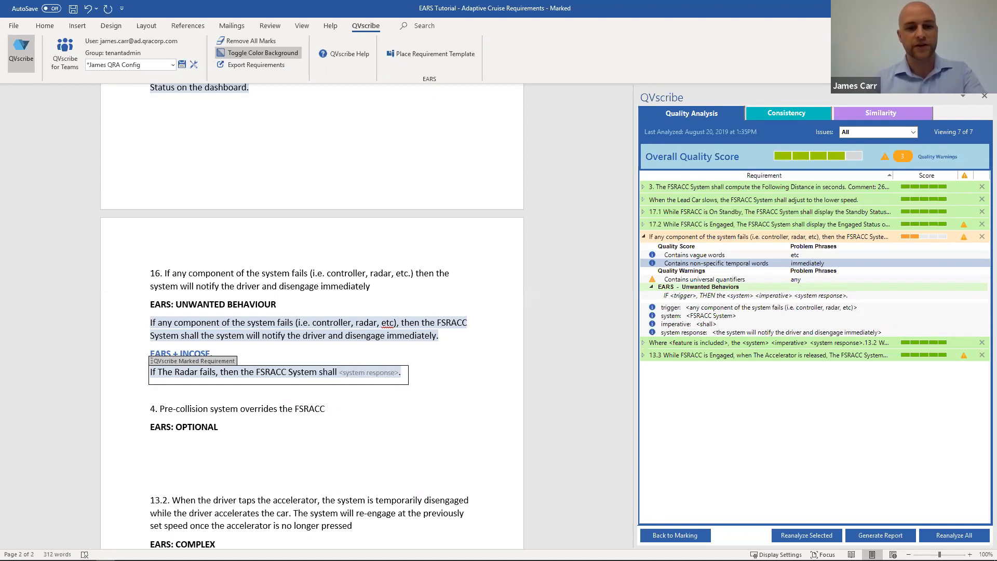
Step: Fill the new template's system response placeholder with "notify the driver and disengage"
{"action": "key", "text": "Right"}
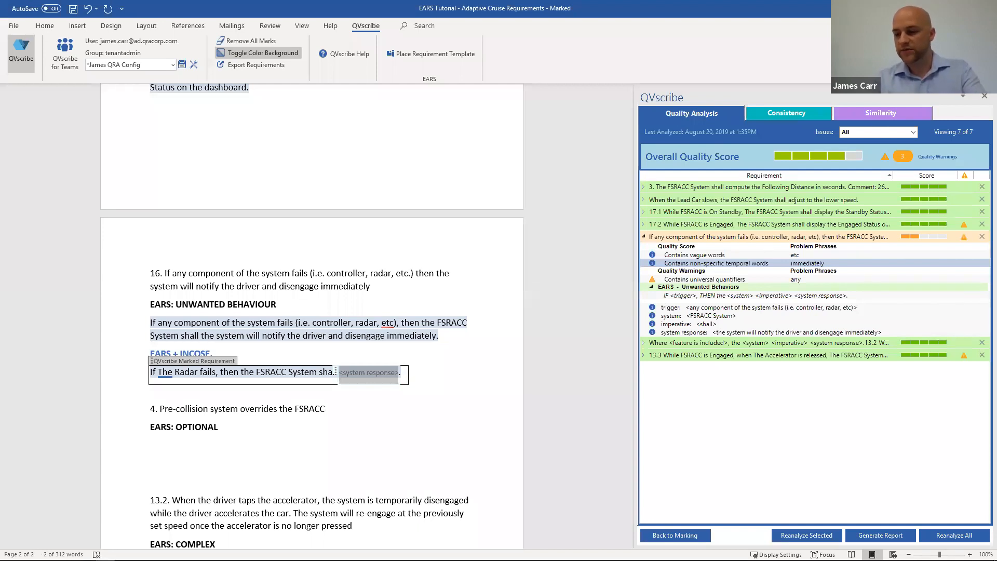
{"action": "type", "text": "notify "}
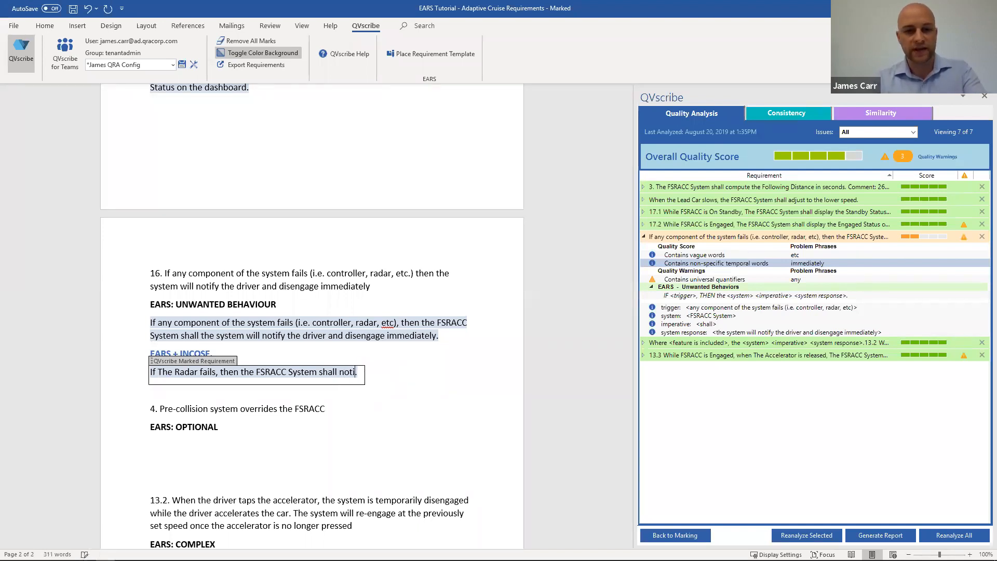
{"action": "type", "text": "the driver "}
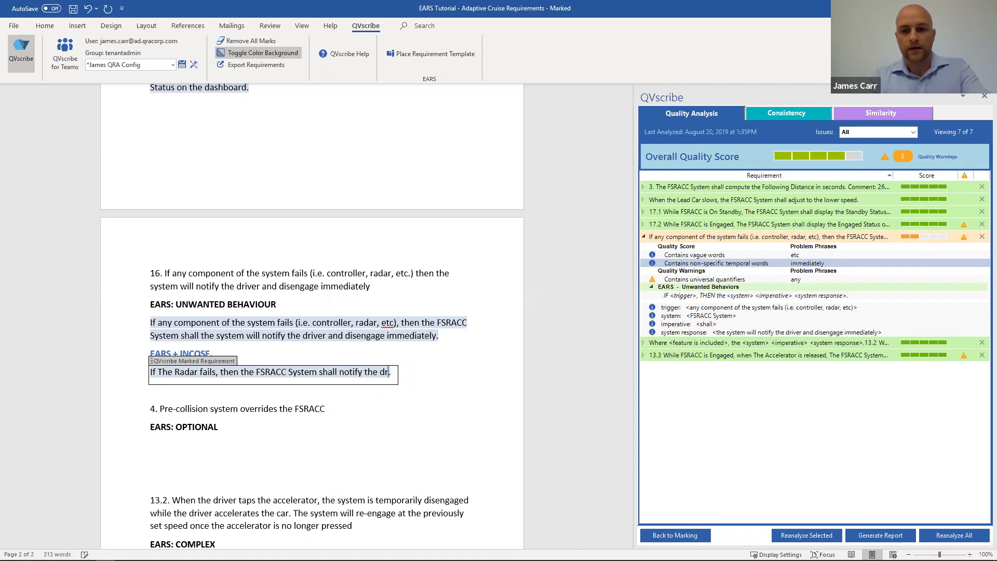
{"action": "type", "text": "and disen"}
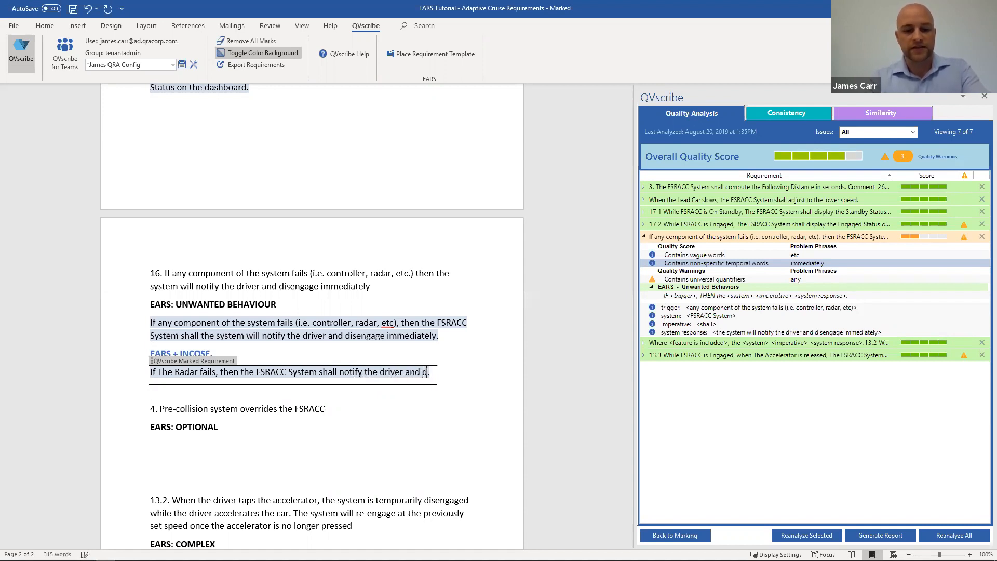
{"action": "type", "text": "gage imme"}
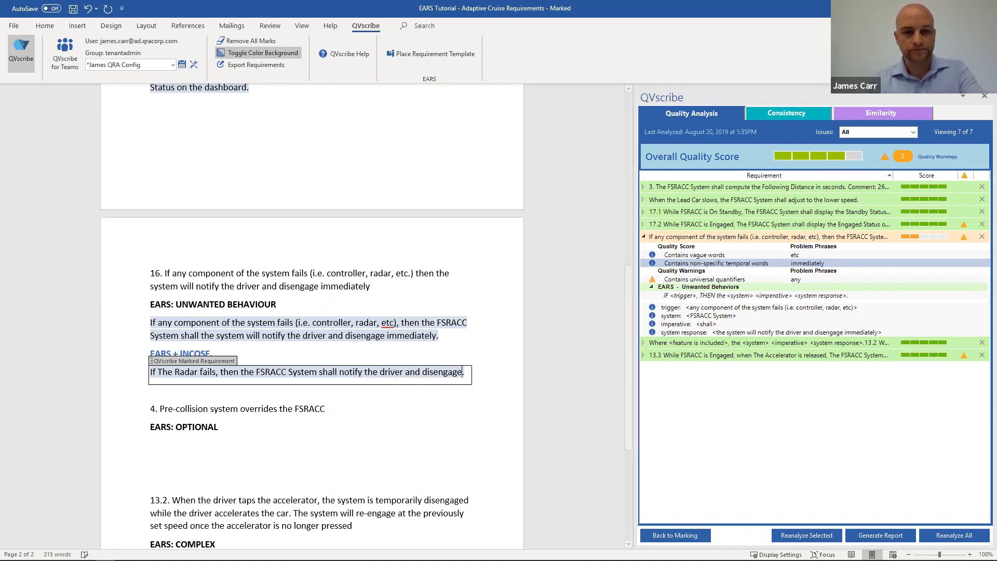
{"action": "type", "text": "d"}
{"action": "key", "text": "BackSpace"}
{"action": "key", "text": "BackSpace"}
{"action": "key", "text": "BackSpace"}
{"action": "key", "text": "BackSpace"}
{"action": "key", "text": "BackSpace"}
{"action": "key", "text": "BackSpace"}
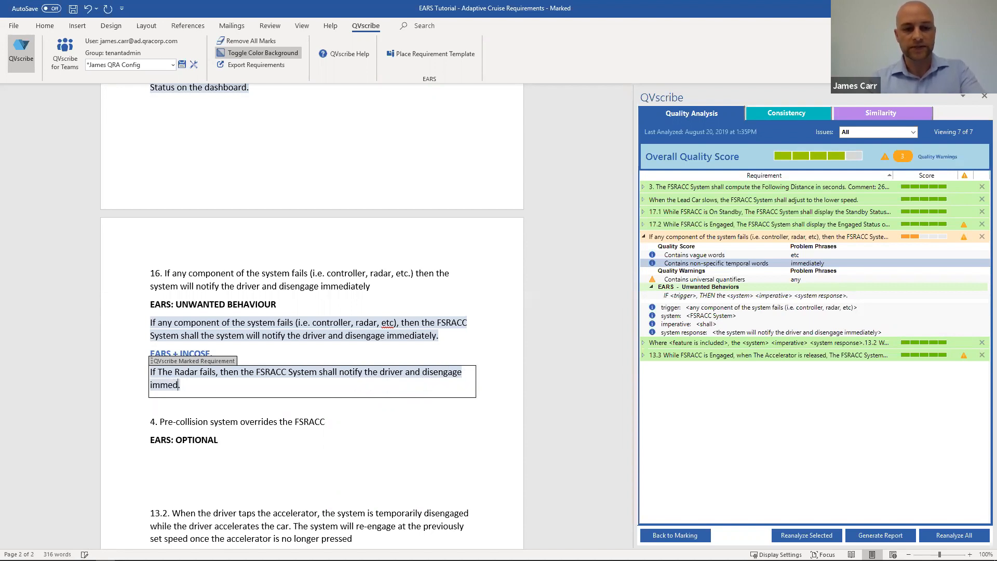
Step: Complete the radar-failure requirement's response with the measurable time limit "within 0.2 seconds"
{"action": "type", "text": "within "}
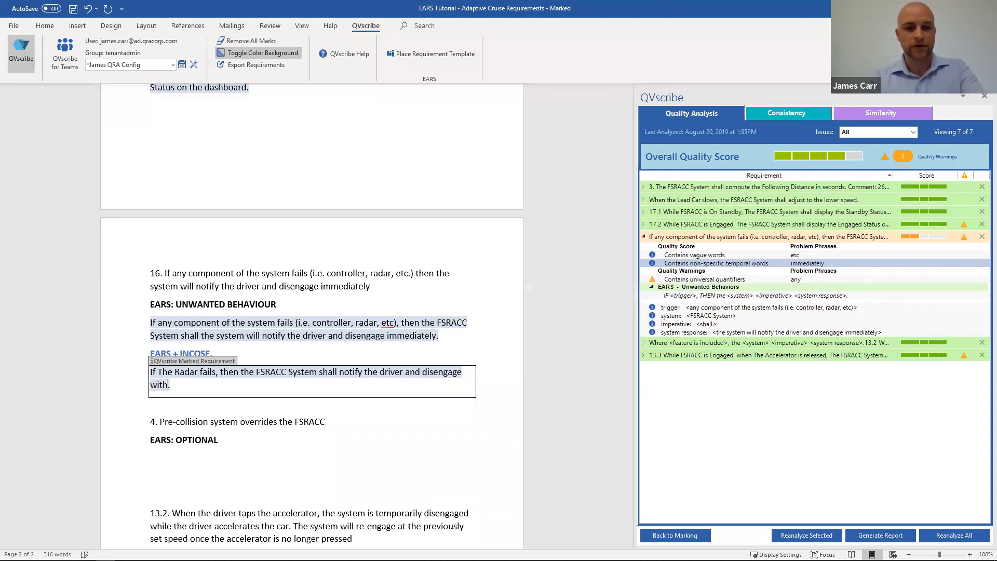
{"action": "type", "text": ".02 seconds."}
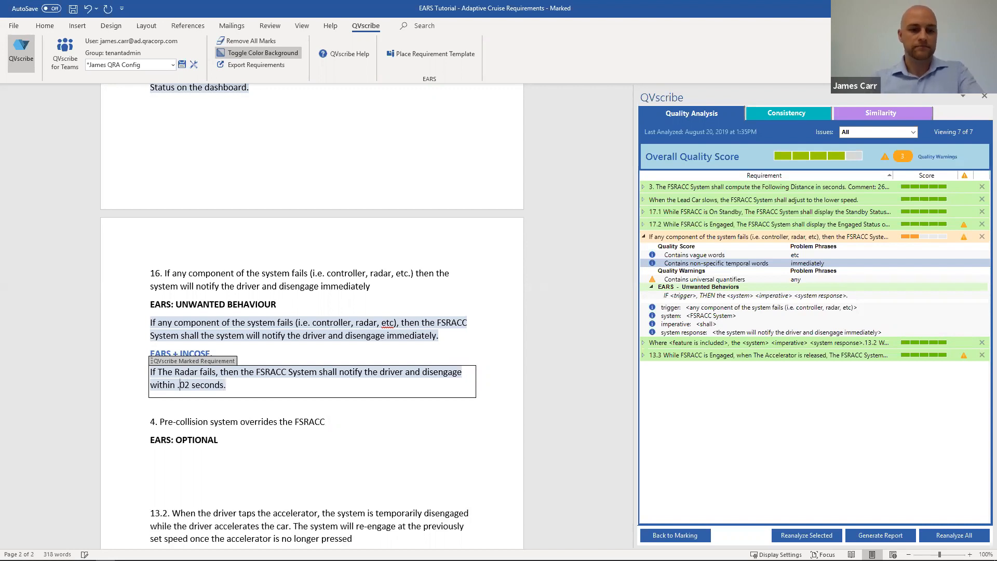
{"action": "type", "text": "0"}
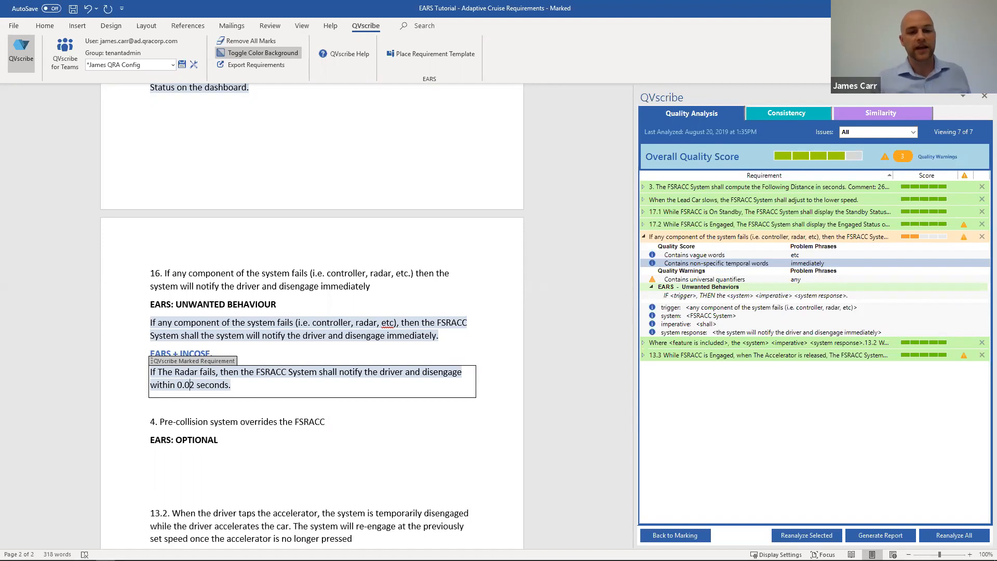
{"action": "key", "text": "BackSpace"}
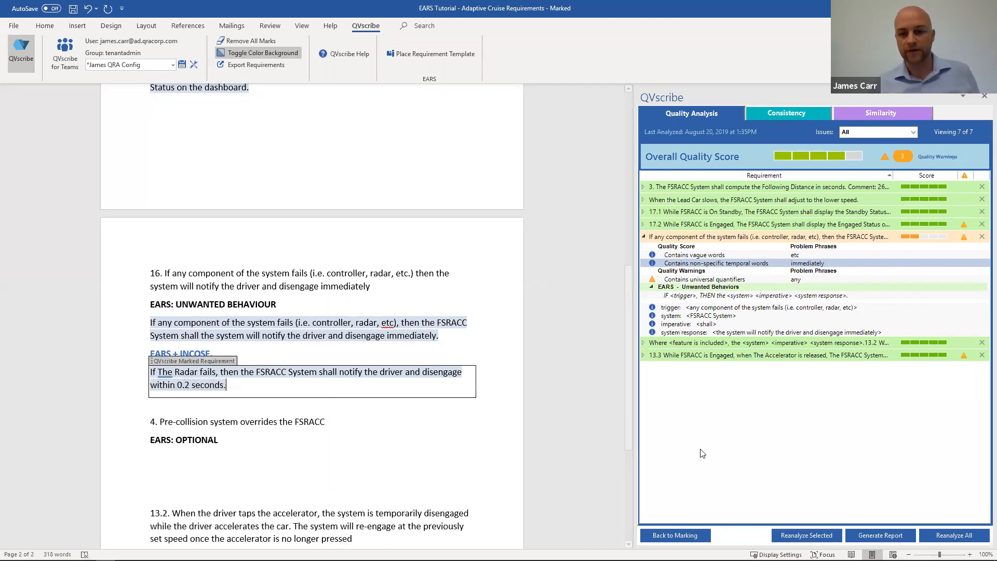
Step: Run the reanalysis on the selected requirement again after writing the radar-failure requirement
{"action": "left_click", "coordinate": [804, 536]}
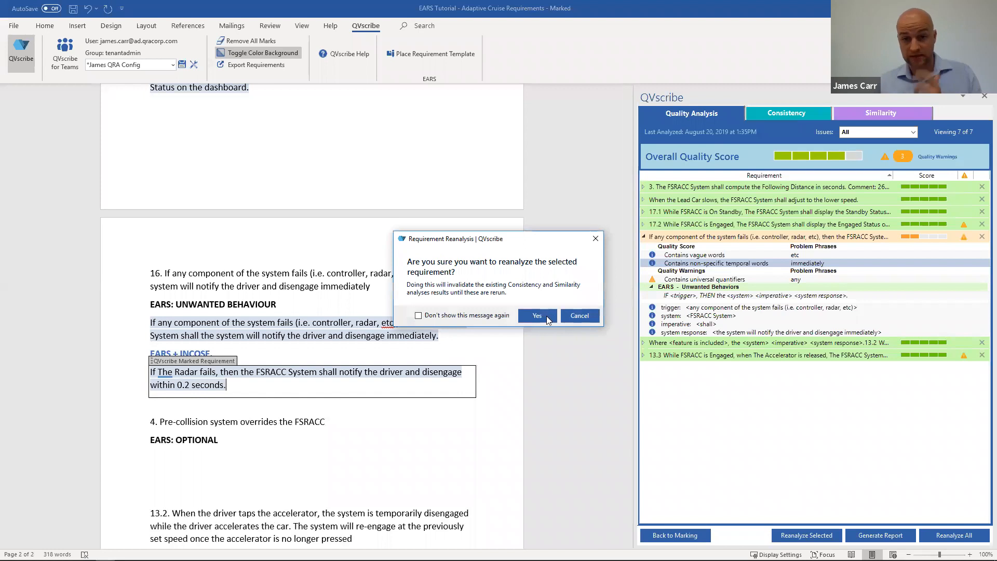
{"action": "left_click", "coordinate": [546, 316]}
{"action": "left_click", "coordinate": [893, 357]}
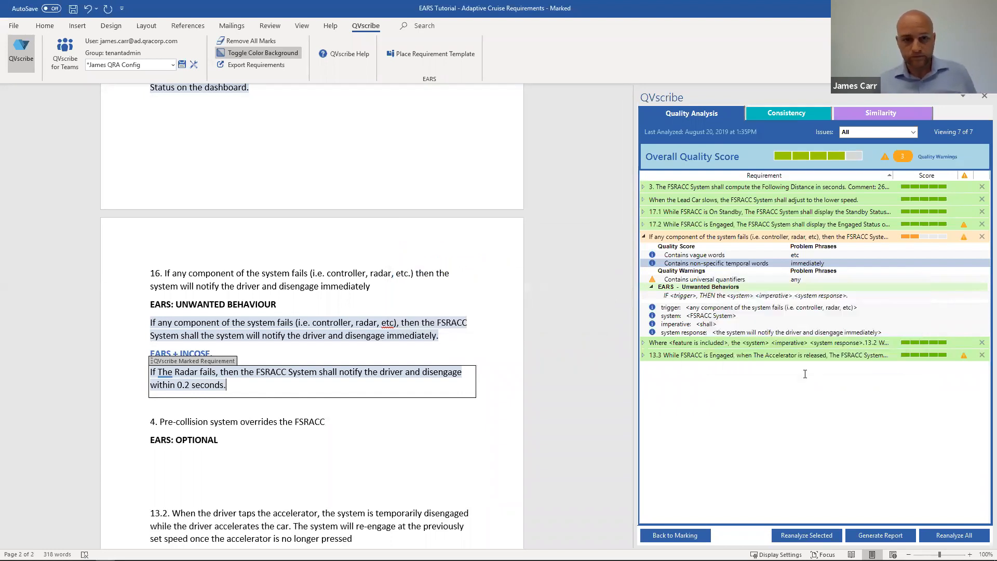
Step: Mark the radar-failure requirement for analysis and view its detailed result in a new analysis of all 8 requirements
{"action": "left_click", "coordinate": [670, 535]}
{"action": "left_click", "coordinate": [336, 373]}
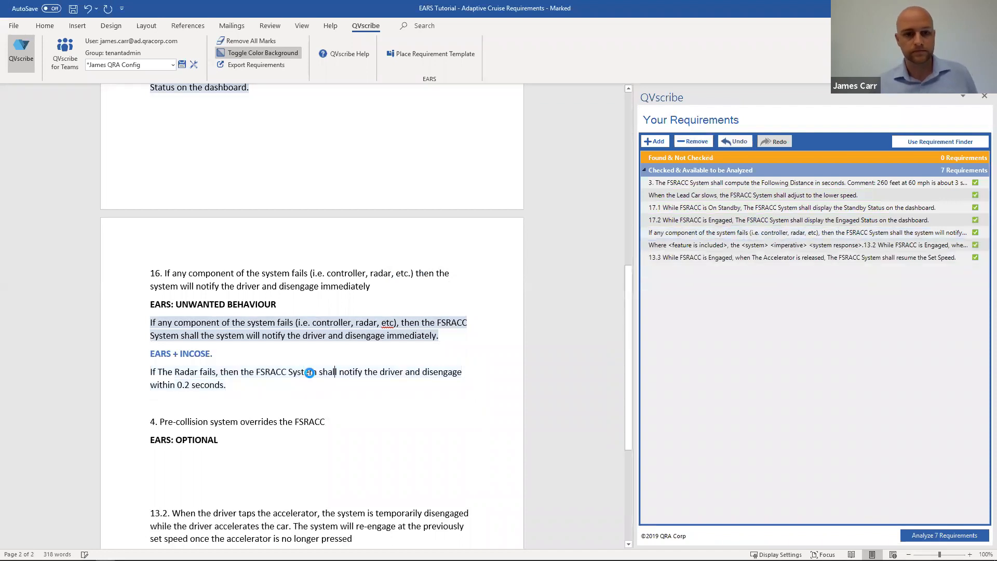
{"action": "left_click", "coordinate": [933, 537]}
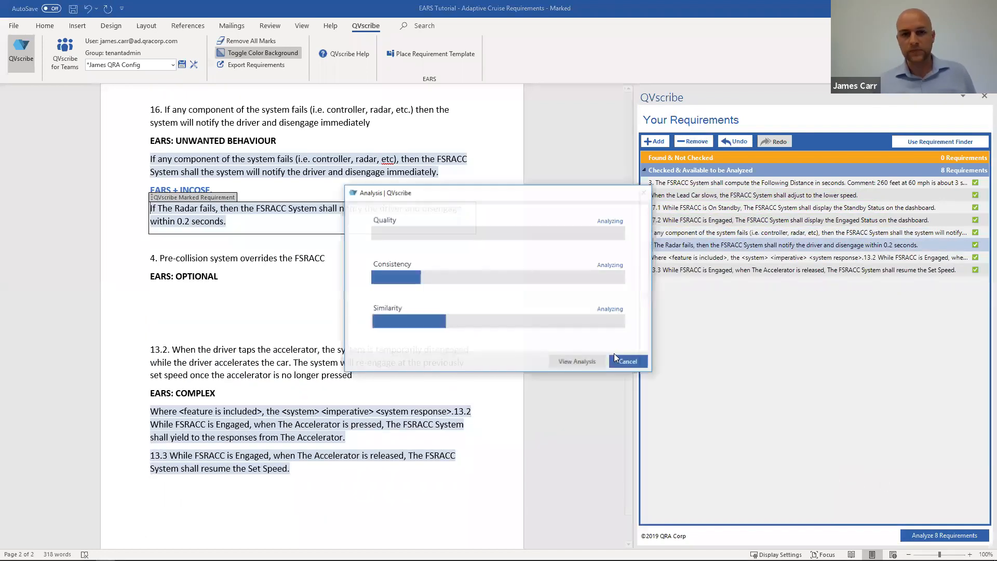
{"action": "left_click", "coordinate": [583, 362]}
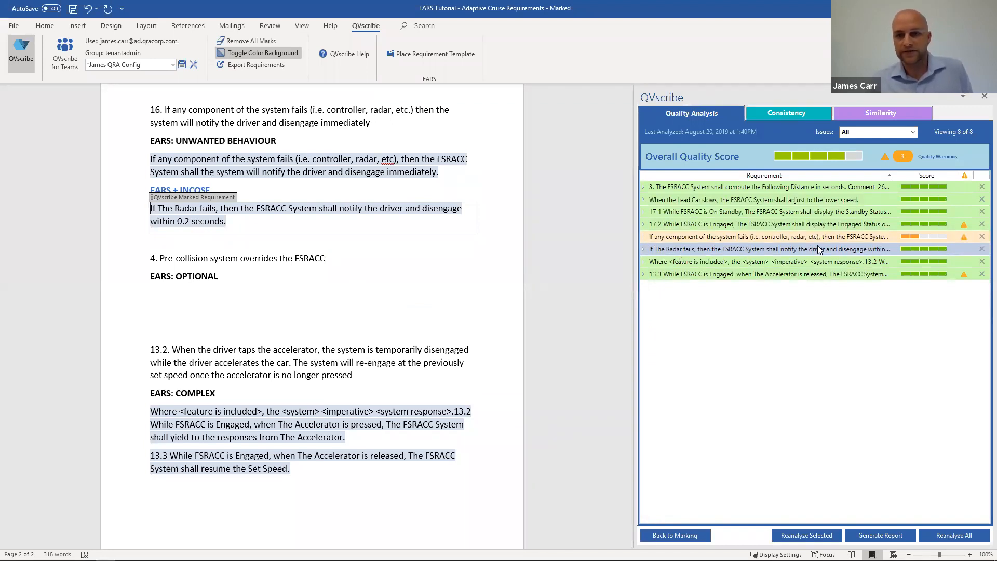
{"action": "left_click", "coordinate": [643, 249]}
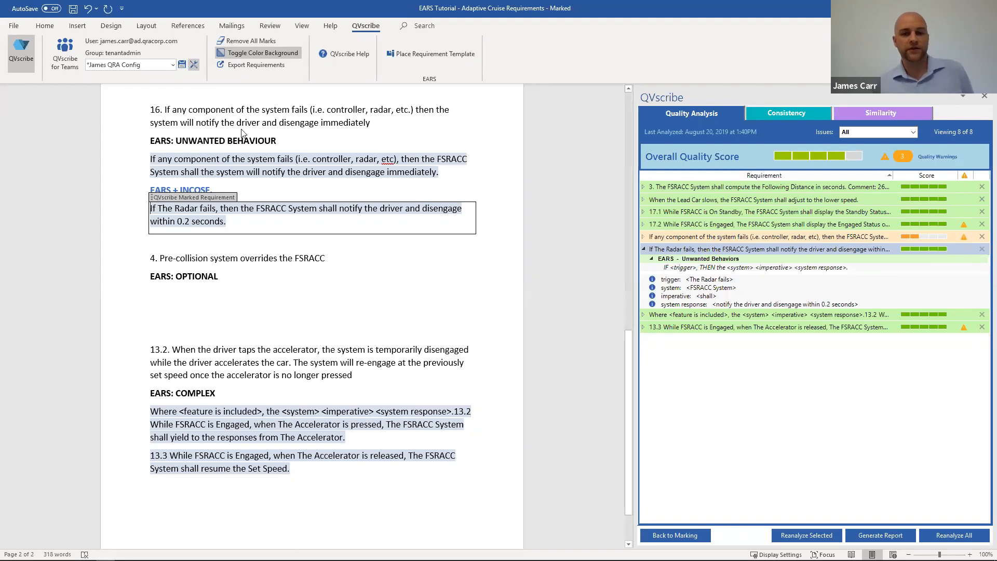
Step: Review the configuration's trigger words for negative imperatives, vague words and optional escape clauses without changing them
{"action": "left_click_drag", "start_coordinate": [437, 151], "coordinate": [263, 151]}
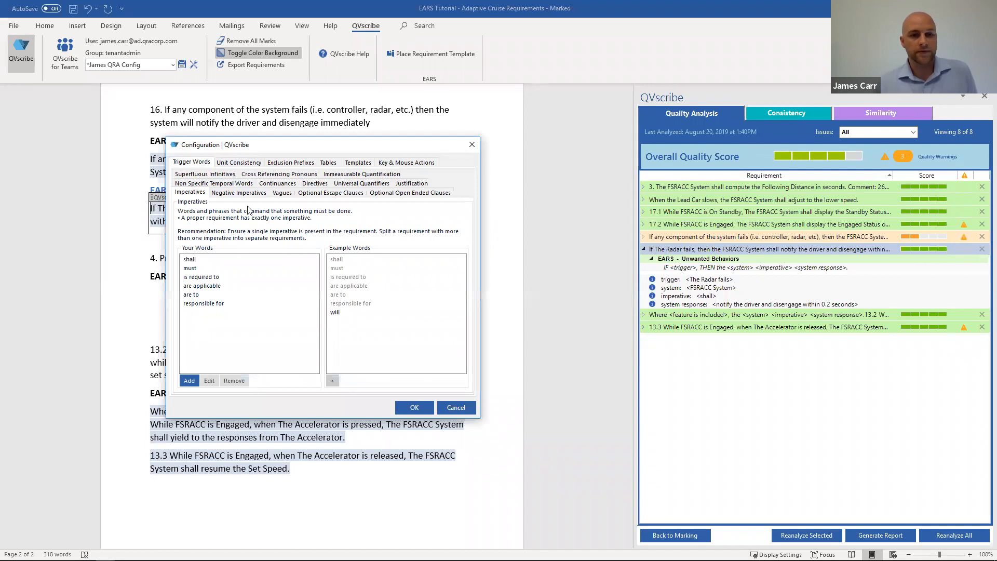
{"action": "left_click", "coordinate": [245, 193]}
{"action": "left_click", "coordinate": [287, 194]}
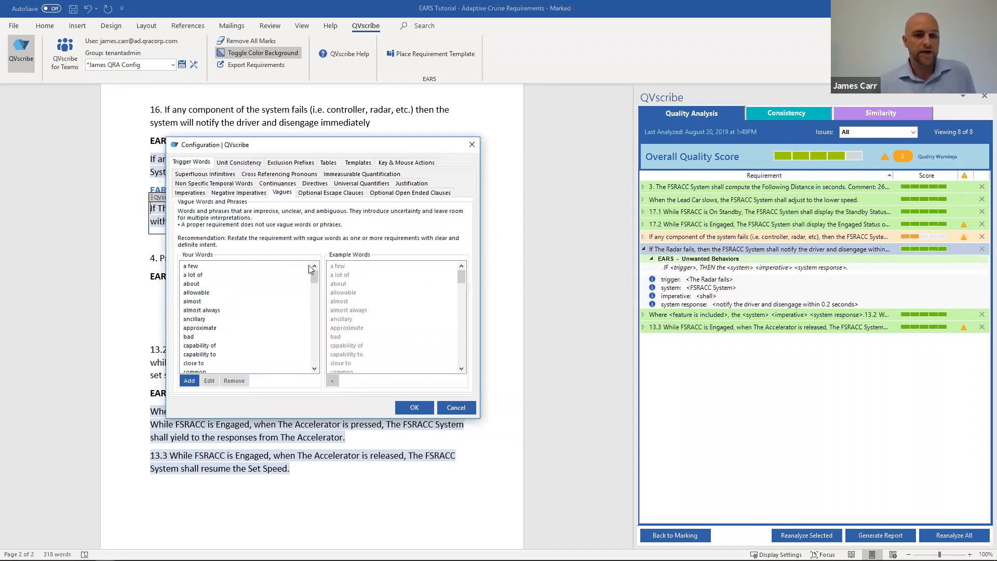
{"action": "mouse_move", "coordinate": [315, 287]}
{"action": "left_mouse_down"}
{"action": "mouse_move", "coordinate": [315, 358]}
{"action": "mouse_move", "coordinate": [318, 279]}
{"action": "left_mouse_up"}
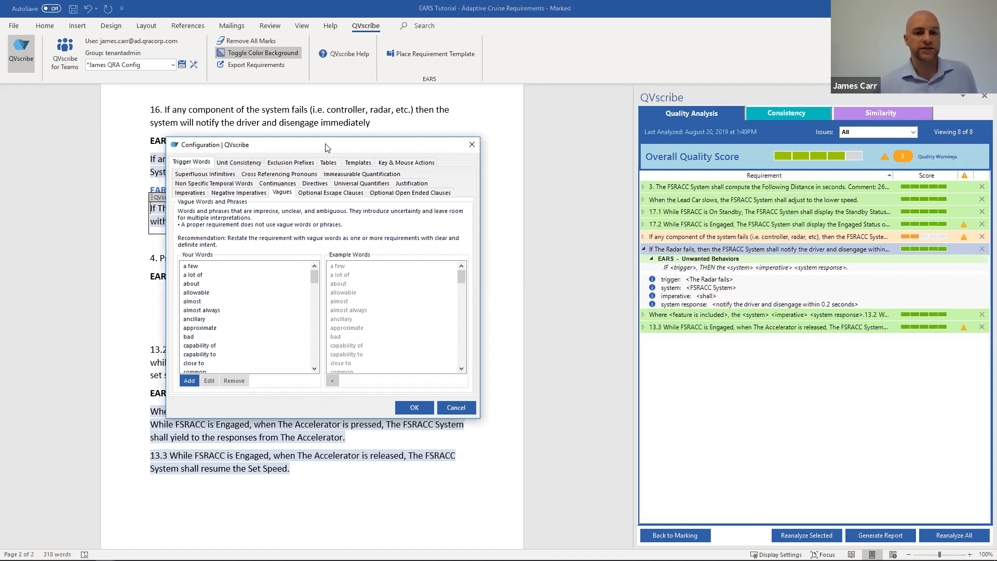
{"action": "left_click", "coordinate": [322, 194]}
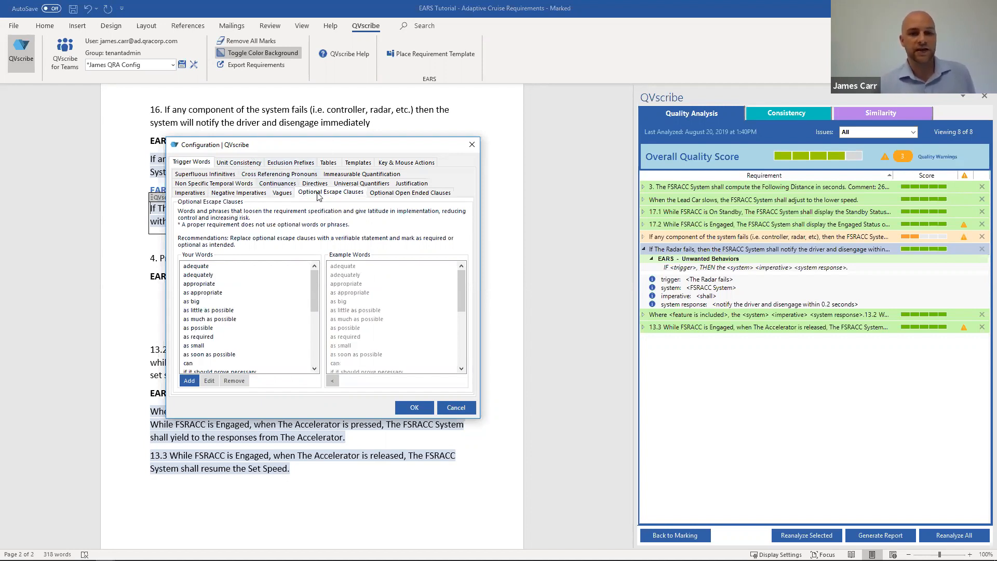
{"action": "left_click", "coordinate": [471, 144]}
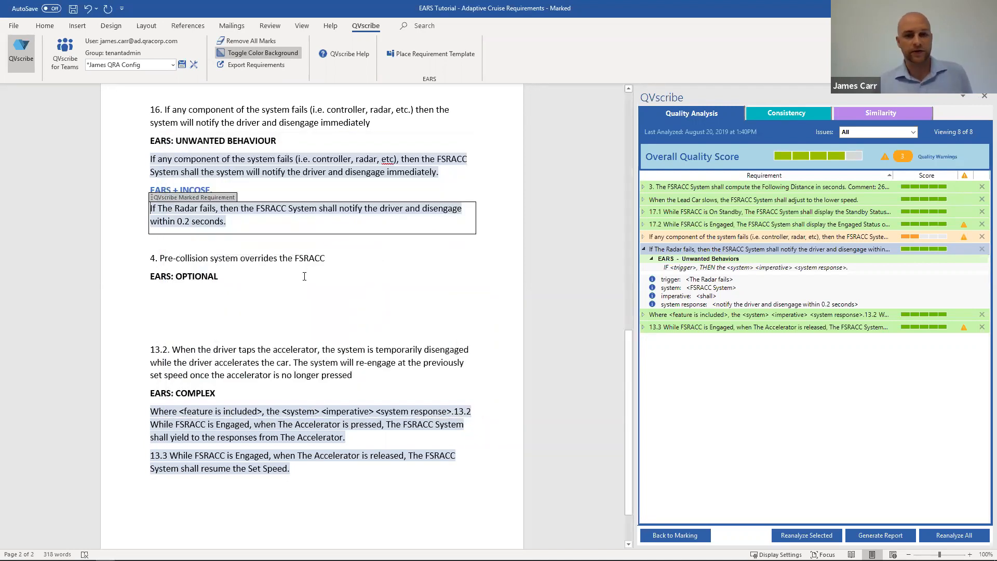
Step: Place the EARS Optional requirement template under the "EARS: OPTIONAL" heading of requirement 4
{"action": "scroll", "coordinate": [377, 280], "scroll_direction": "up", "scroll_amount": 1}
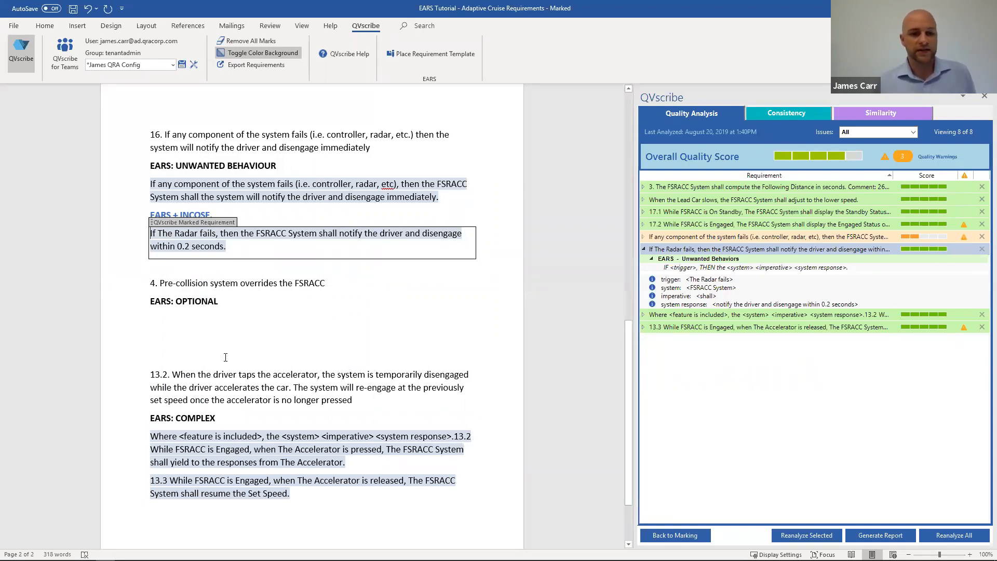
{"action": "scroll", "coordinate": [259, 332], "scroll_direction": "down", "scroll_amount": 2}
{"action": "scroll", "coordinate": [215, 361], "scroll_direction": "up", "scroll_amount": 3}
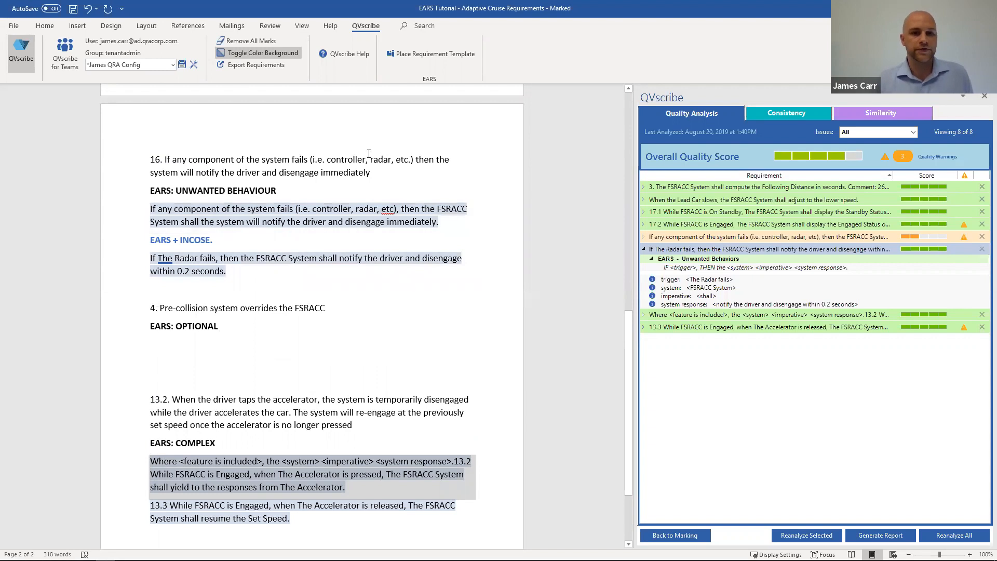
{"action": "left_click", "coordinate": [409, 56]}
{"action": "left_click", "coordinate": [425, 285]}
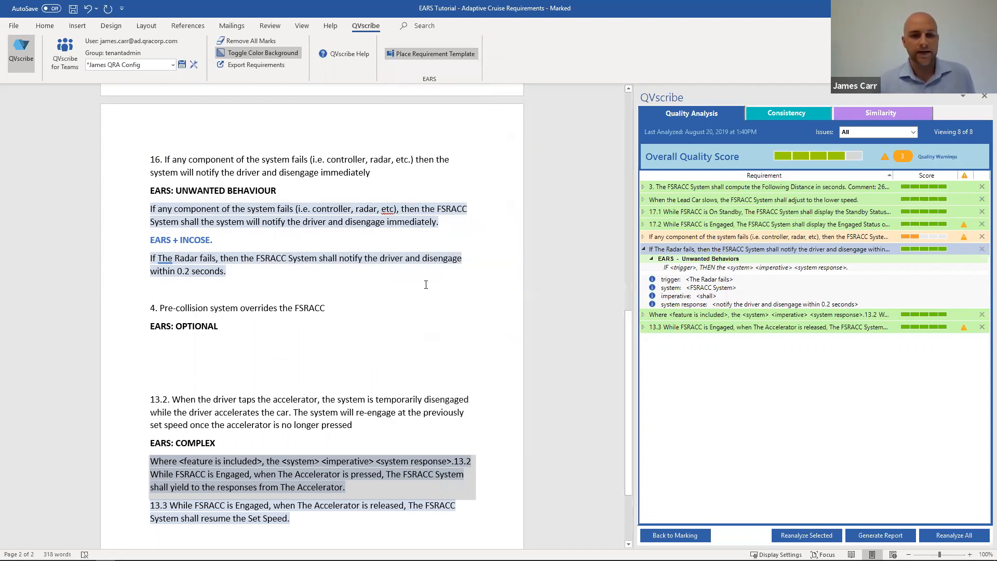
Step: Replace the Optional template's feature placeholder with "Pre-Collision", correcting its spelling
{"action": "left_click", "coordinate": [207, 347]}
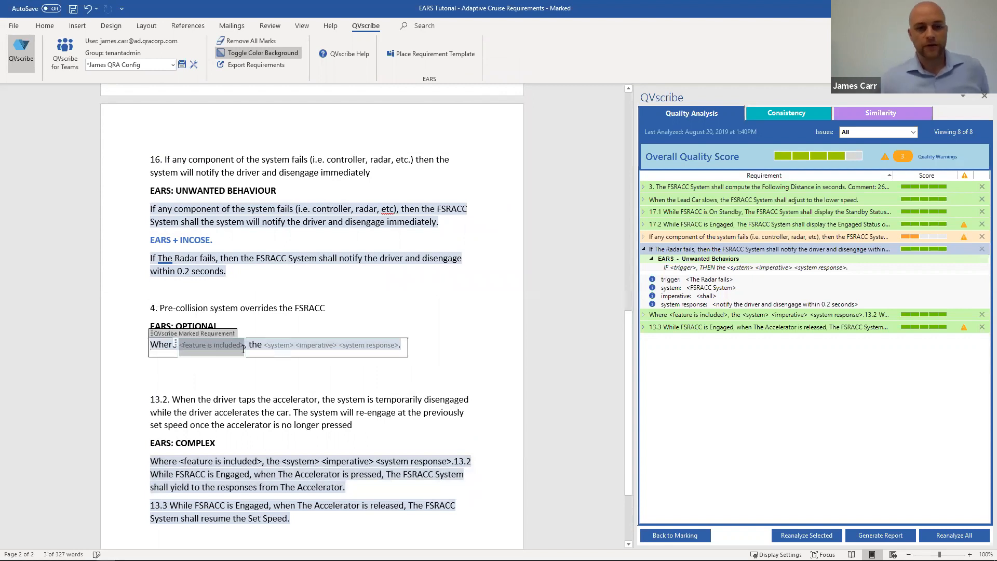
{"action": "type", "text": "Pre-"}
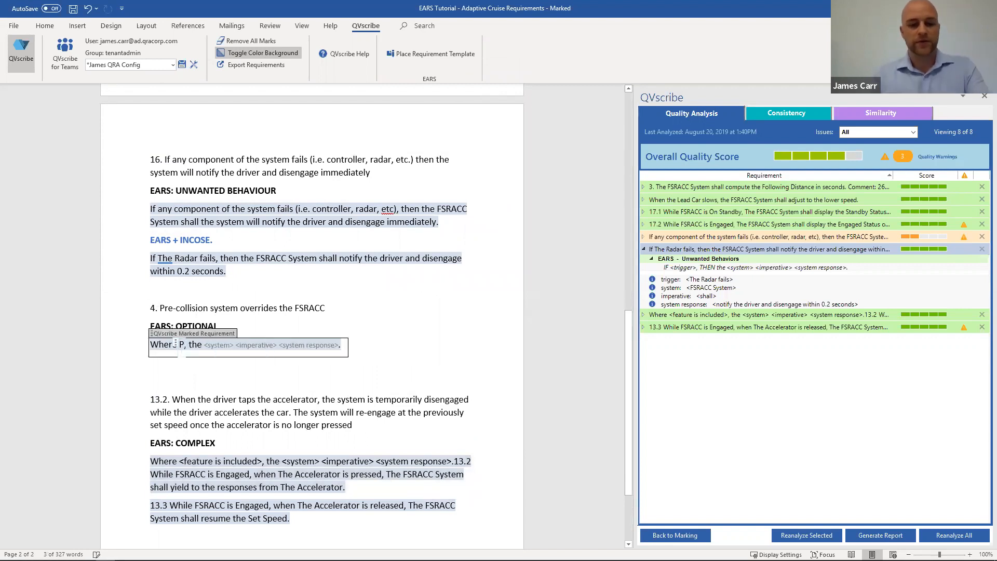
{"action": "type", "text": "Colision"}
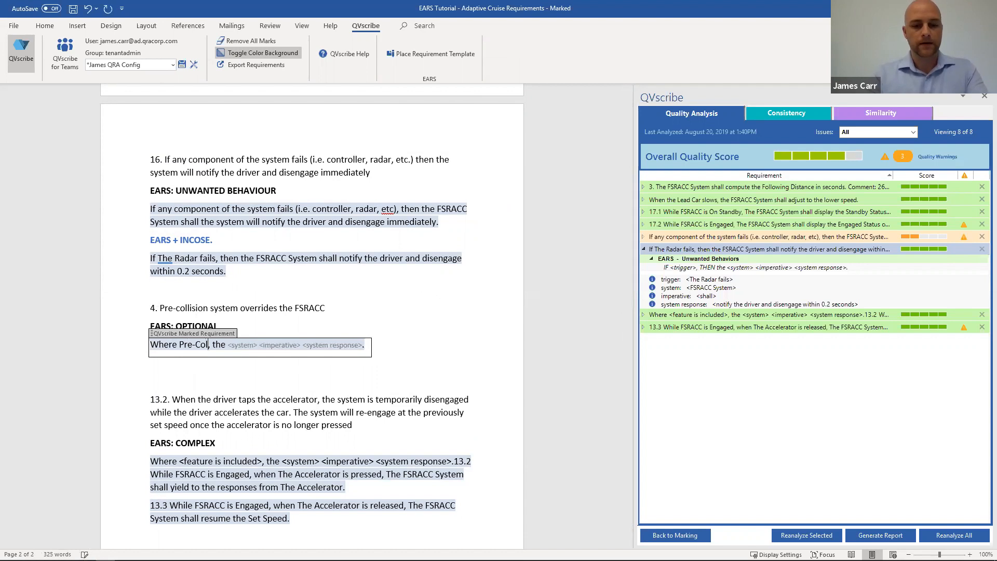
{"action": "key", "text": "BackSpace"}
{"action": "key", "text": "BackSpace"}
{"action": "key", "text": "BackSpace"}
{"action": "key", "text": "BackSpace"}
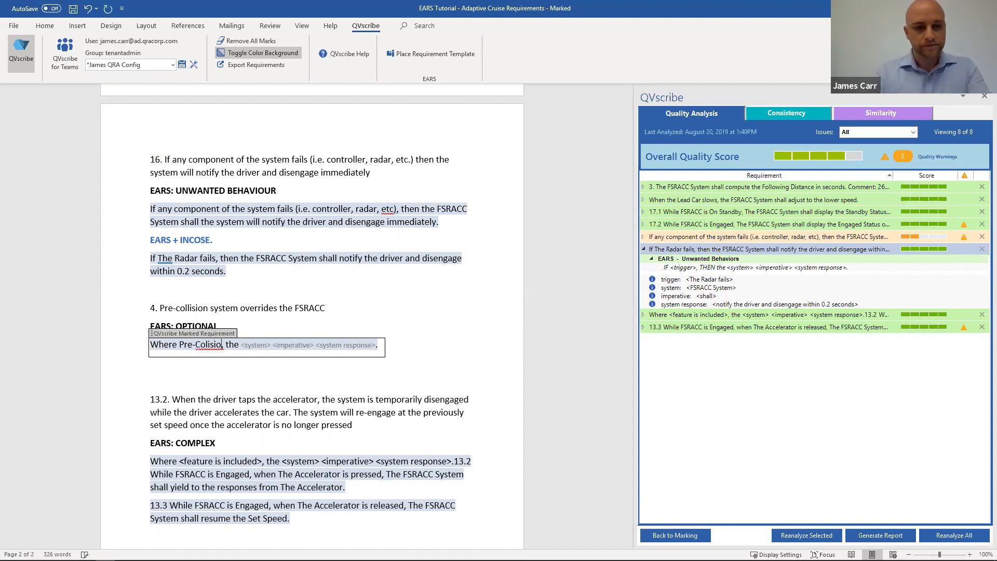
{"action": "type", "text": "sion"}
{"action": "key", "text": "BackSpace"}
{"action": "key", "text": "BackSpace"}
{"action": "key", "text": "BackSpace"}
{"action": "key", "text": "BackSpace"}
{"action": "key", "text": "BackSpace"}
{"action": "key", "text": "BackSpace"}
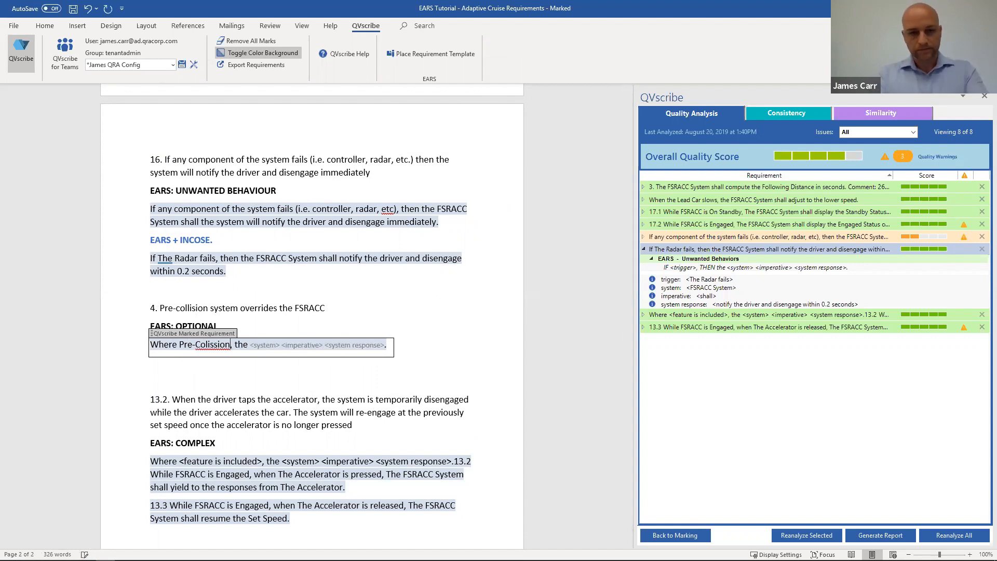
{"action": "key", "text": "BackSpace"}
{"action": "type", "text": "lission"}
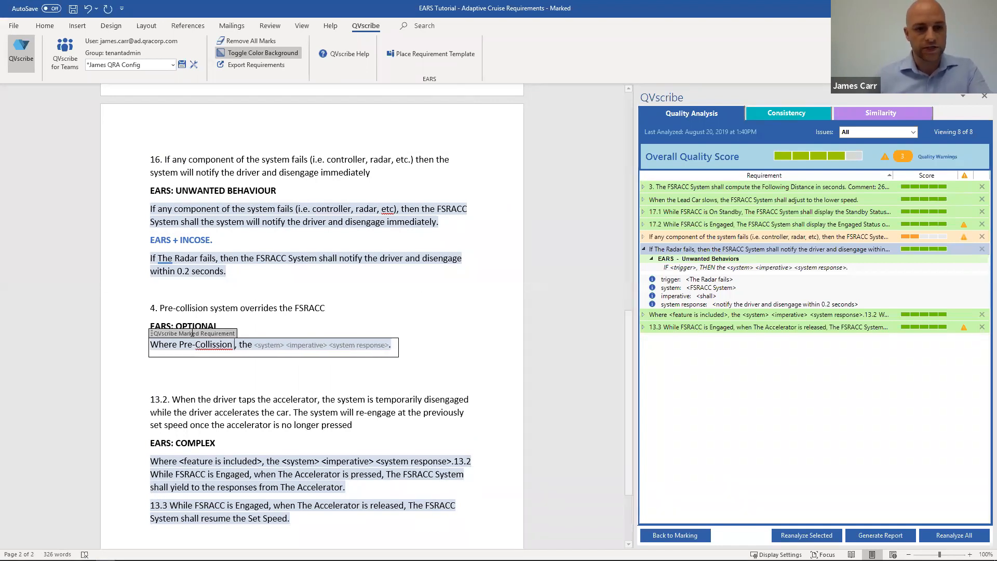
{"action": "right_click", "coordinate": [205, 345]}
{"action": "left_click", "coordinate": [254, 363]}
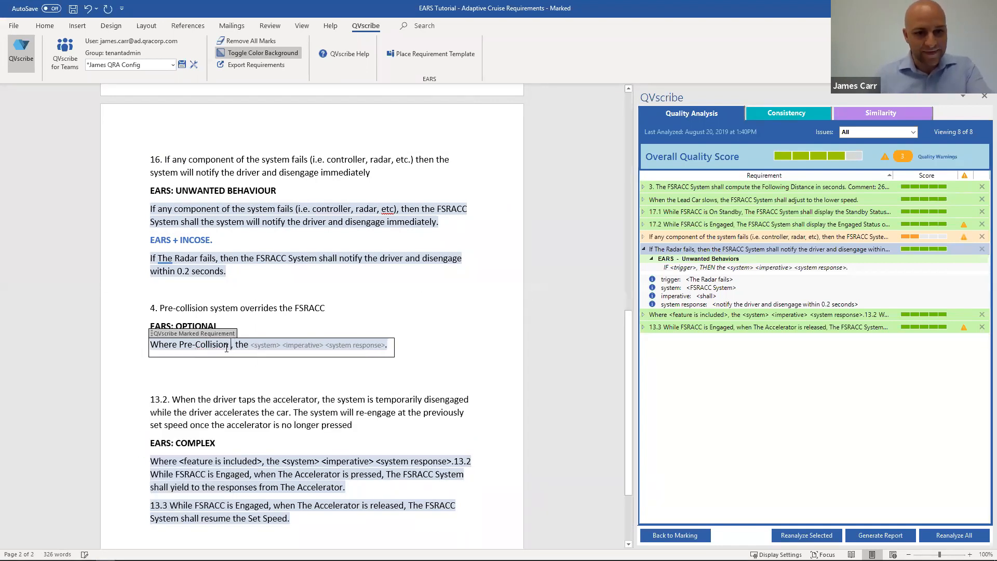
Step: Complete the feature condition with "System is enabled" after "Pre-Collision"
{"action": "type", "text": "Syste"}
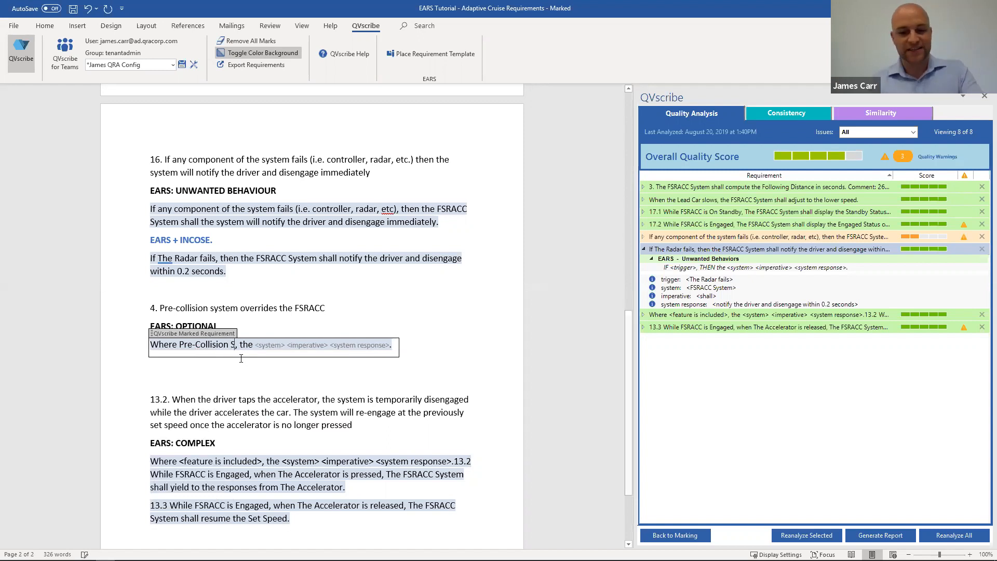
{"action": "type", "text": "m"}
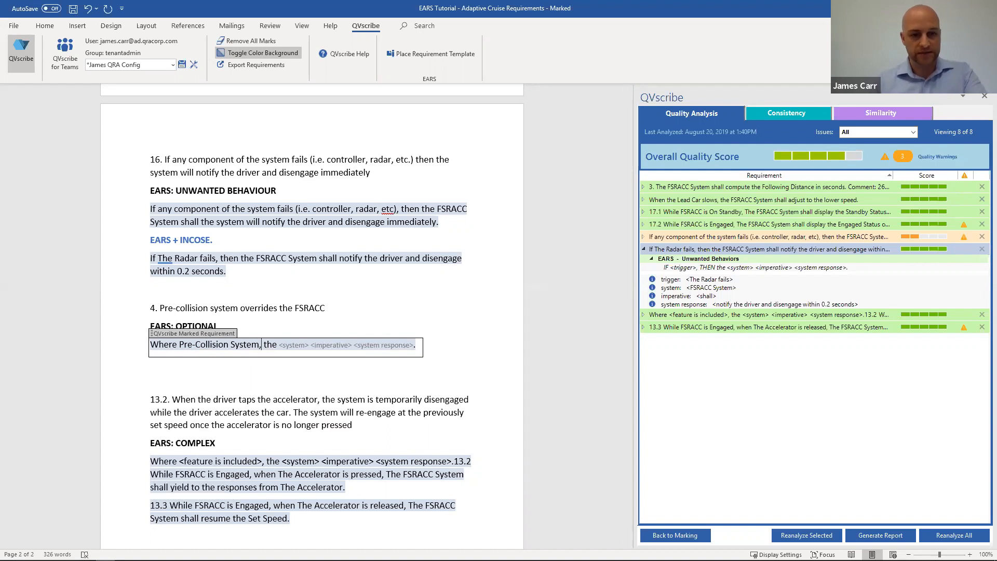
{"action": "left_click", "coordinate": [259, 344]}
{"action": "type", "text": "is "}
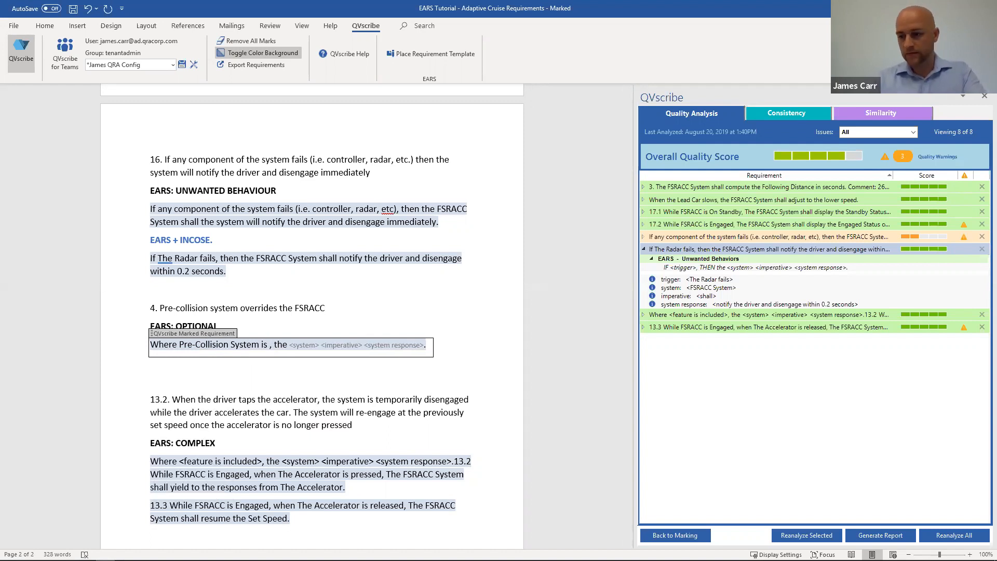
{"action": "type", "text": "en"}
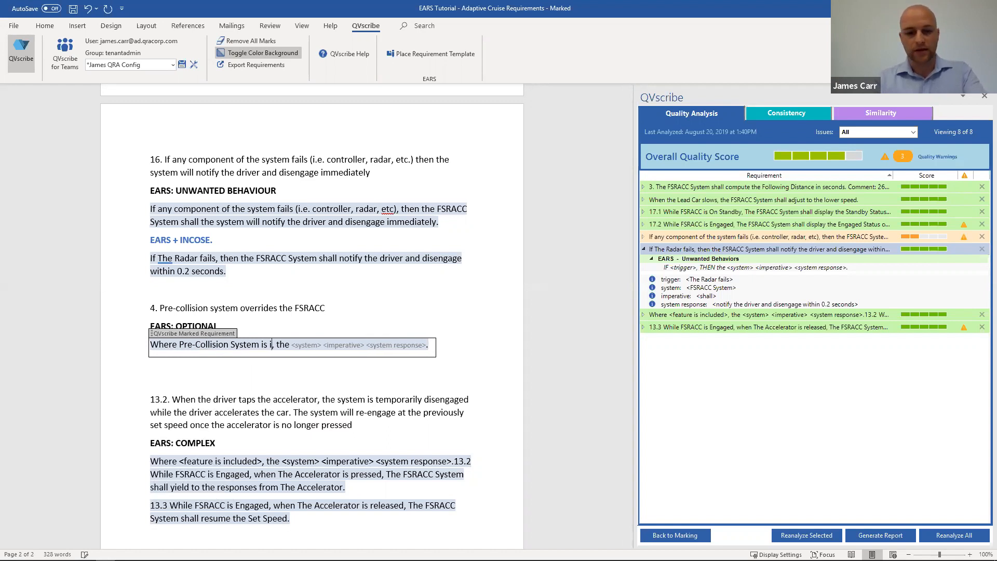
{"action": "type", "text": "abled"}
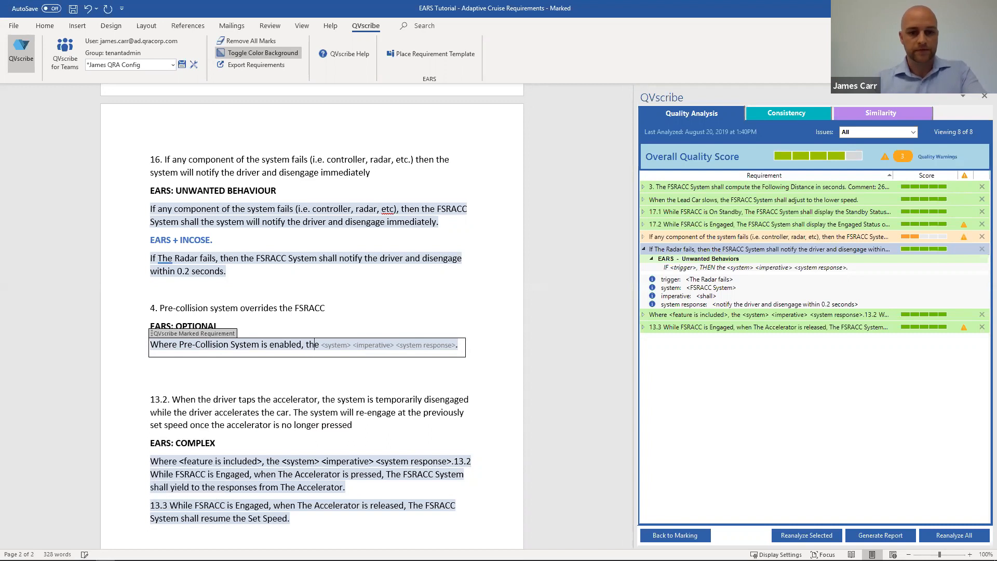
Step: Fill the Optional template's system placeholder with "FSRACC System" and its imperative with "shall"
{"action": "left_click", "coordinate": [332, 345]}
{"action": "type", "text": "FSRACC"}
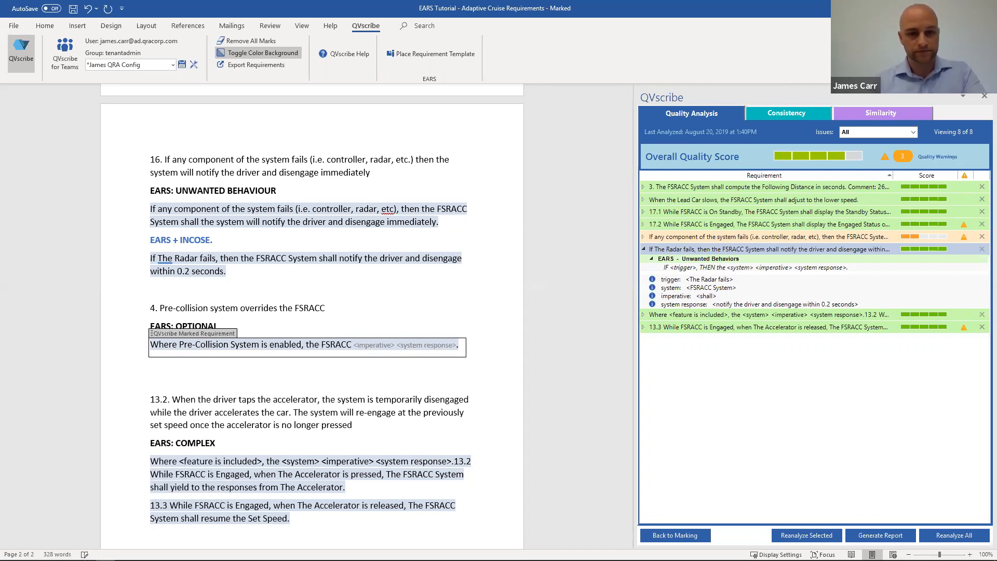
{"action": "type", "text": " Sys"}
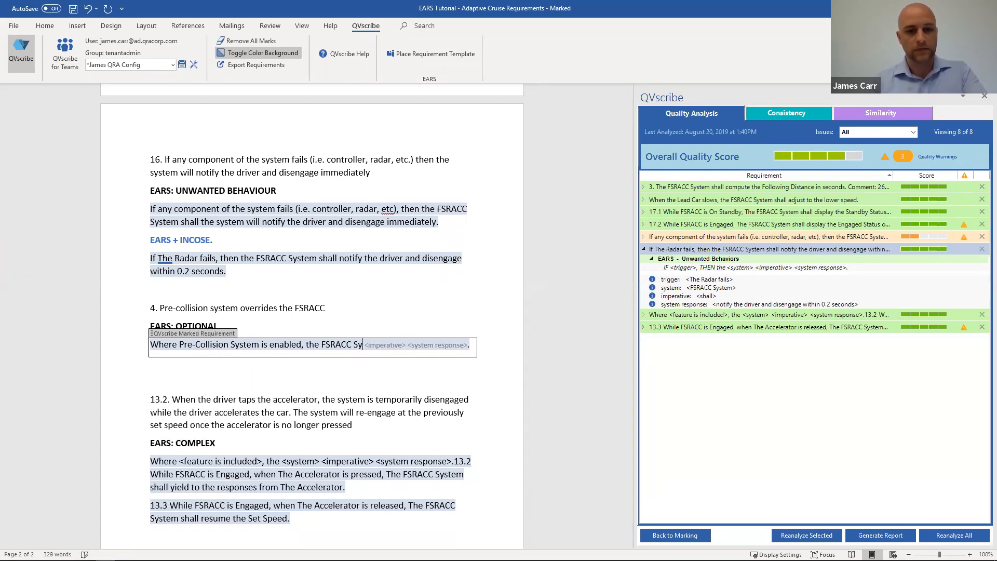
{"action": "type", "text": "tem"}
{"action": "left_click", "coordinate": [401, 345]}
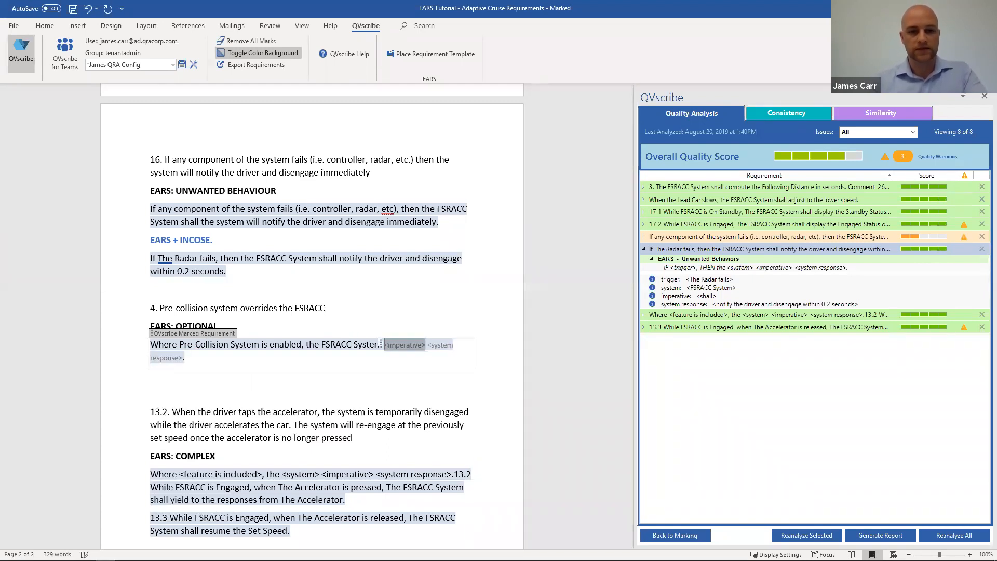
{"action": "type", "text": "shall"}
Step: Fill the Optional template's system response placeholder with "yield to responses from the Pre-Collision System"
{"action": "left_click", "coordinate": [432, 345]}
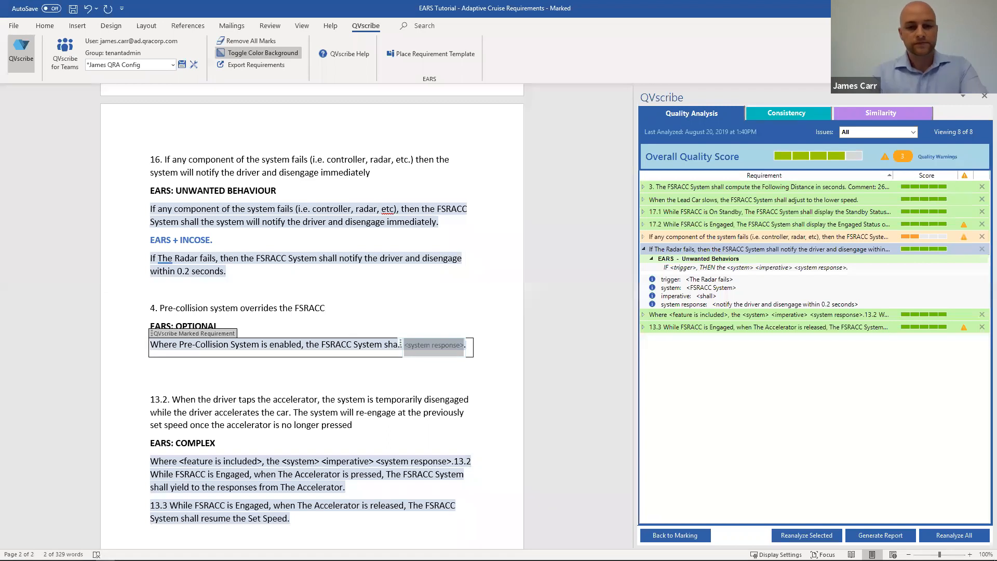
{"action": "type", "text": "yield to "}
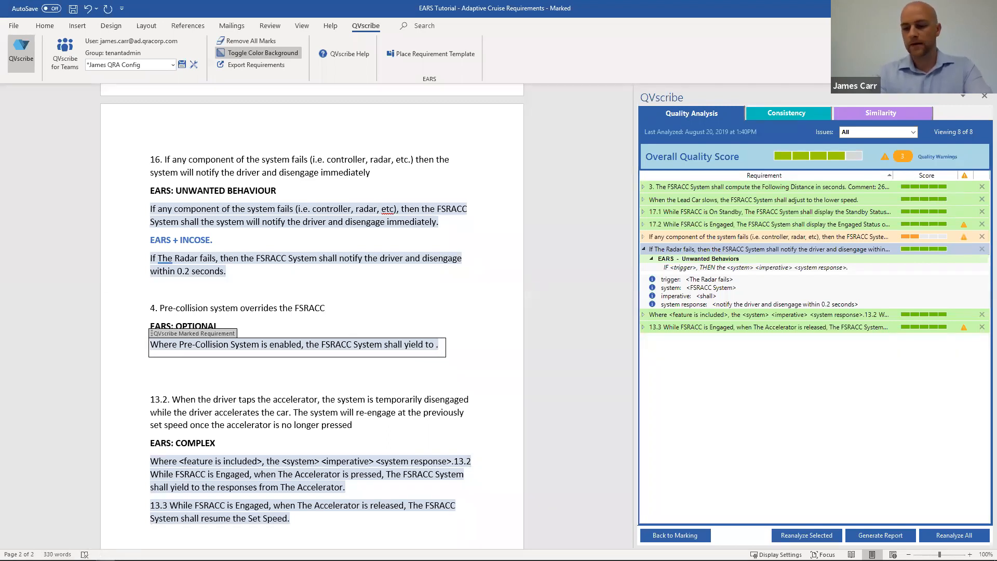
{"action": "type", "text": "res"}
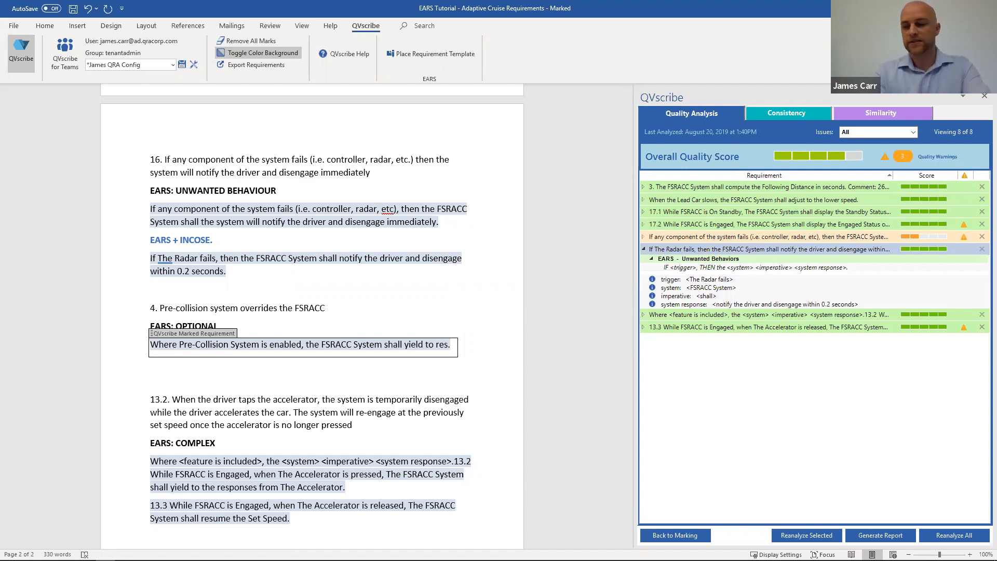
{"action": "type", "text": "ponses from the Pre-"}
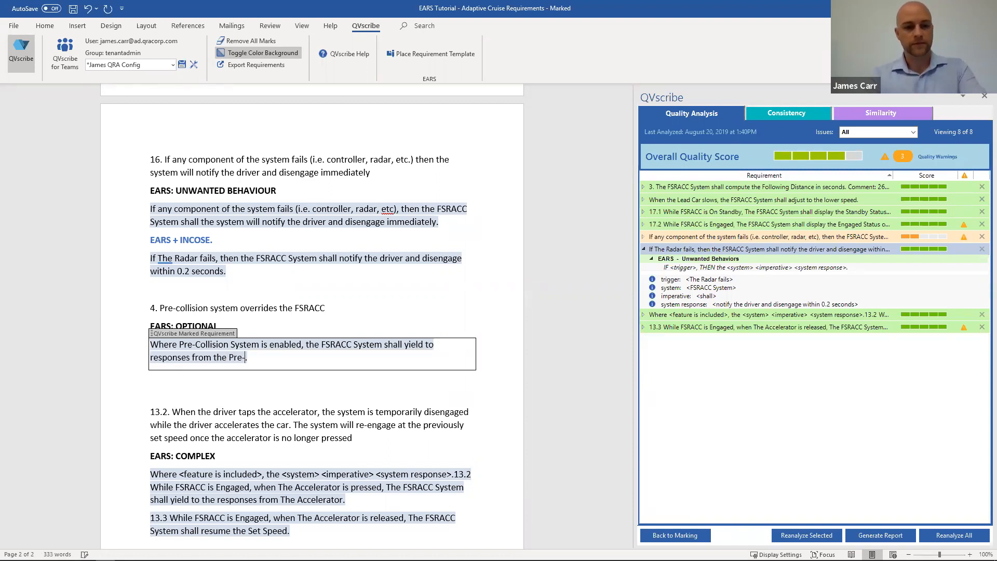
{"action": "type", "text": "Col"}
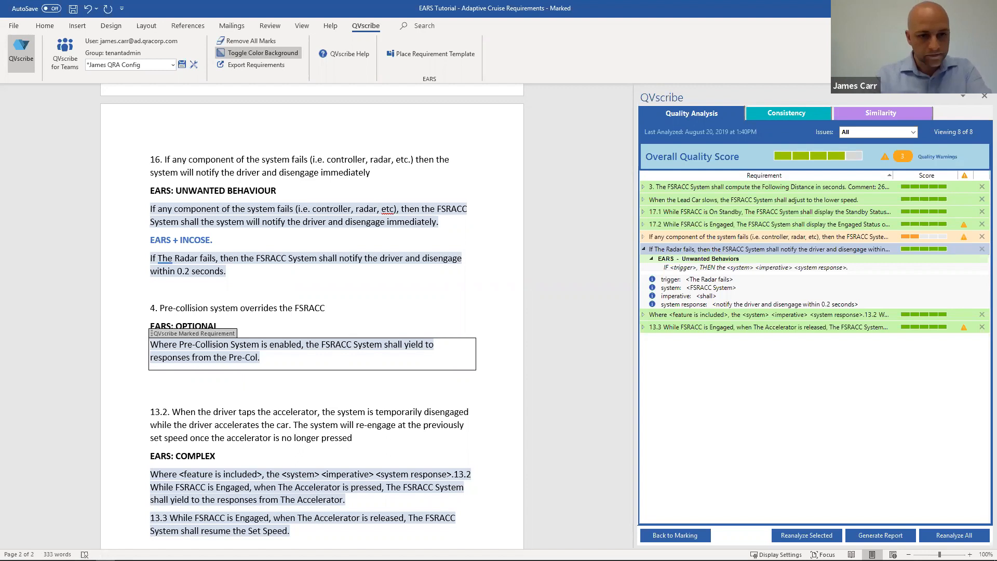
{"action": "type", "text": "l"}
{"action": "type", "text": "isions"}
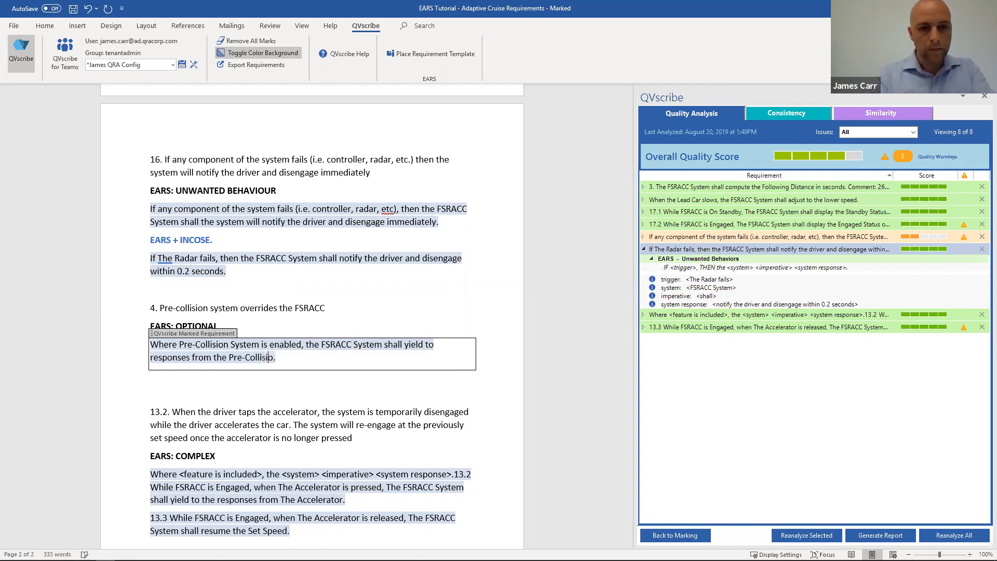
{"action": "key", "text": "BackSpace"}
{"action": "key", "text": "BackSpace"}
{"action": "type", "text": "System"}
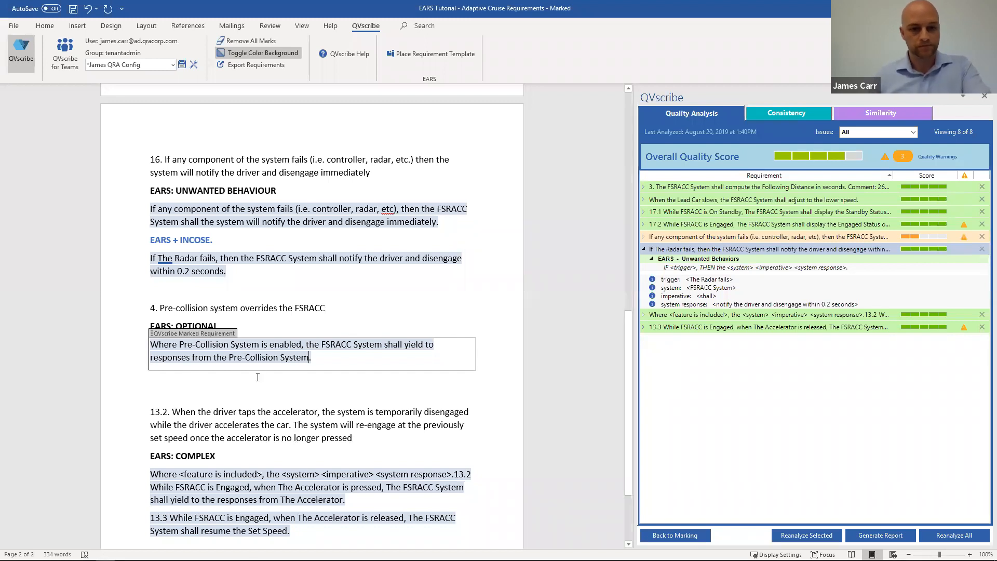
{"action": "left_click", "coordinate": [274, 358]}
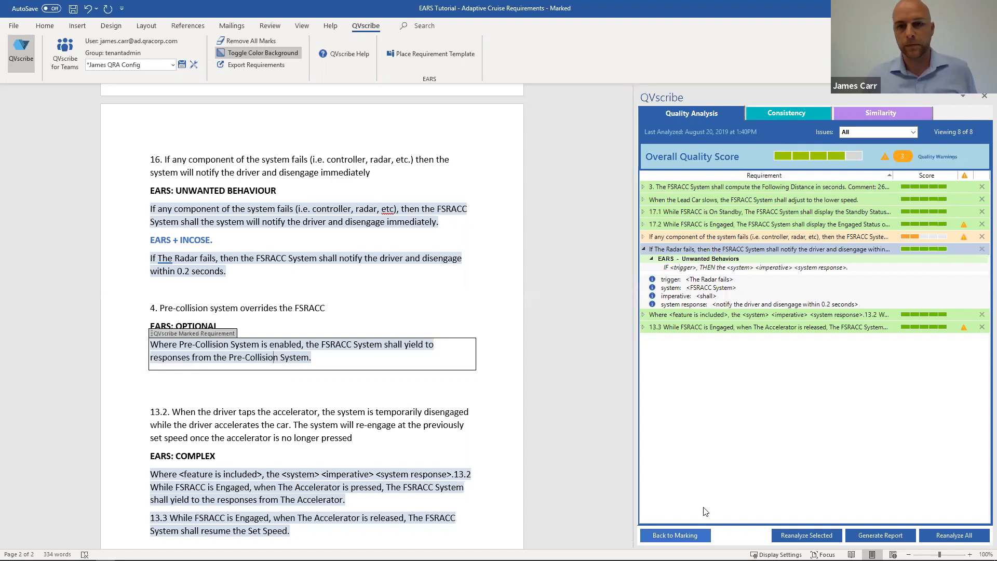
Step: Return to requirement marking, then remove and re-add the mark on the "If The Radar fails" requirement
{"action": "left_click", "coordinate": [675, 534]}
{"action": "left_click", "coordinate": [692, 142]}
{"action": "left_click", "coordinate": [438, 258]}
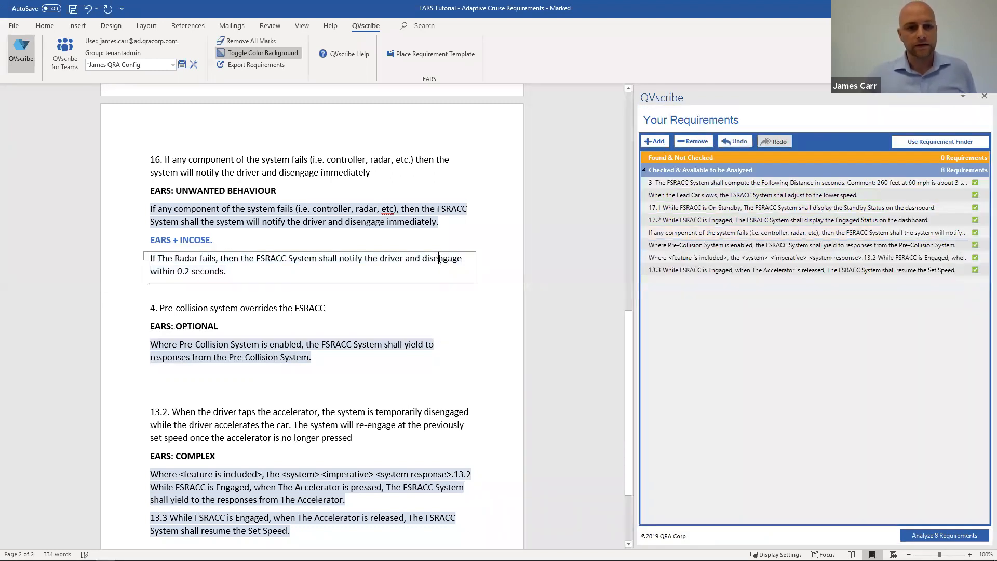
{"action": "left_click", "coordinate": [655, 142]}
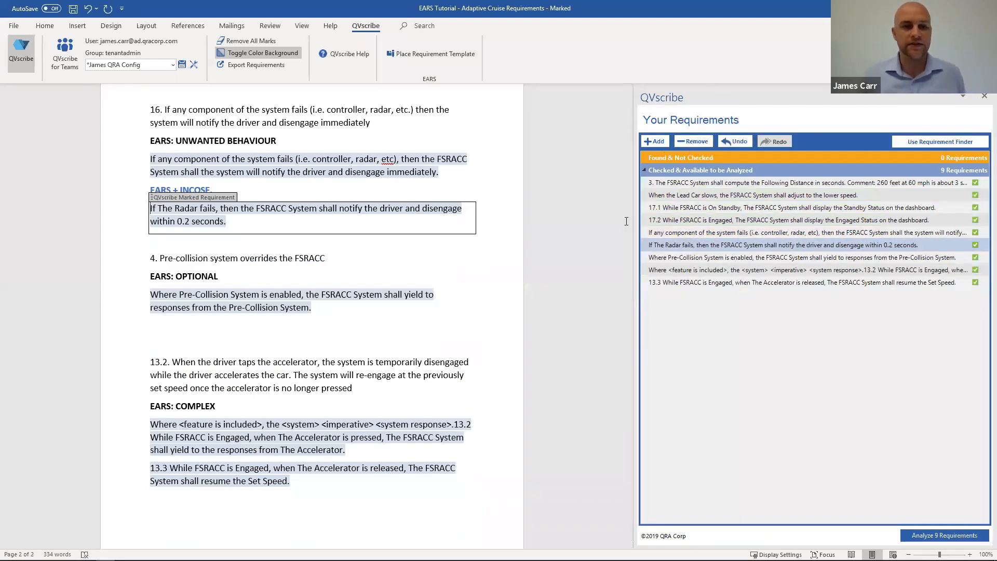
Step: Analyze all nine marked requirements and open the analysis results
{"action": "scroll", "coordinate": [355, 268], "scroll_direction": "up", "scroll_amount": 3}
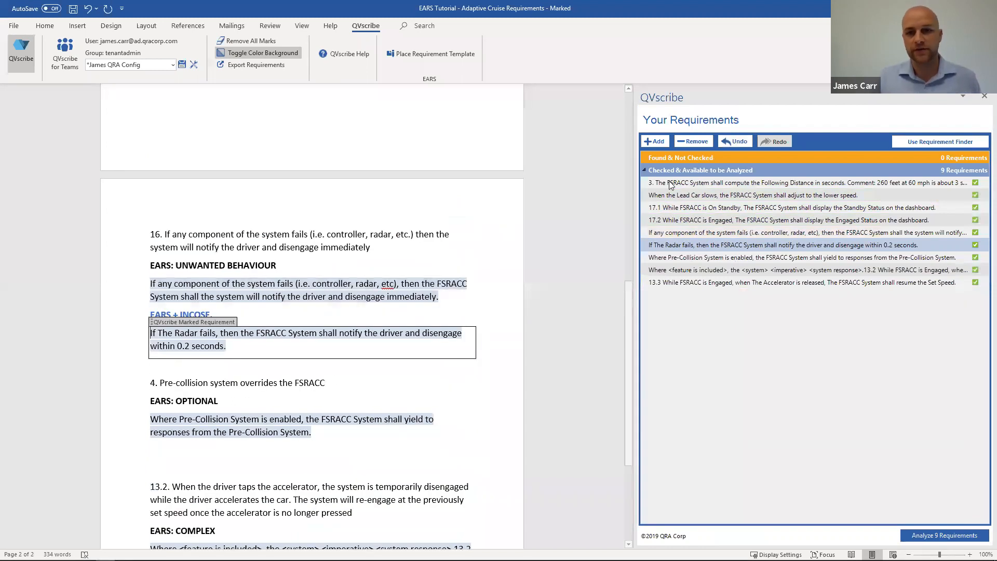
{"action": "left_click", "coordinate": [923, 536]}
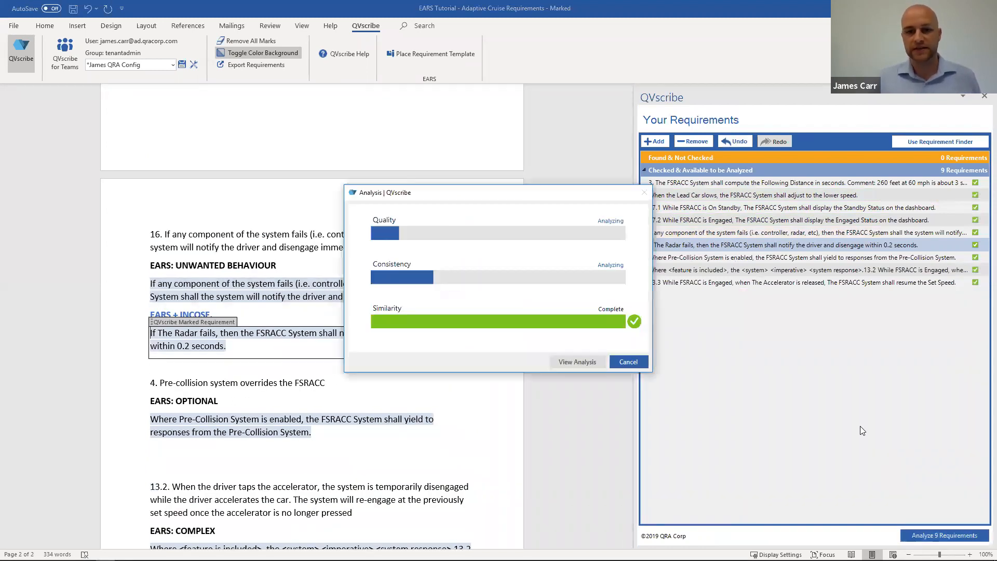
{"action": "left_click", "coordinate": [585, 361]}
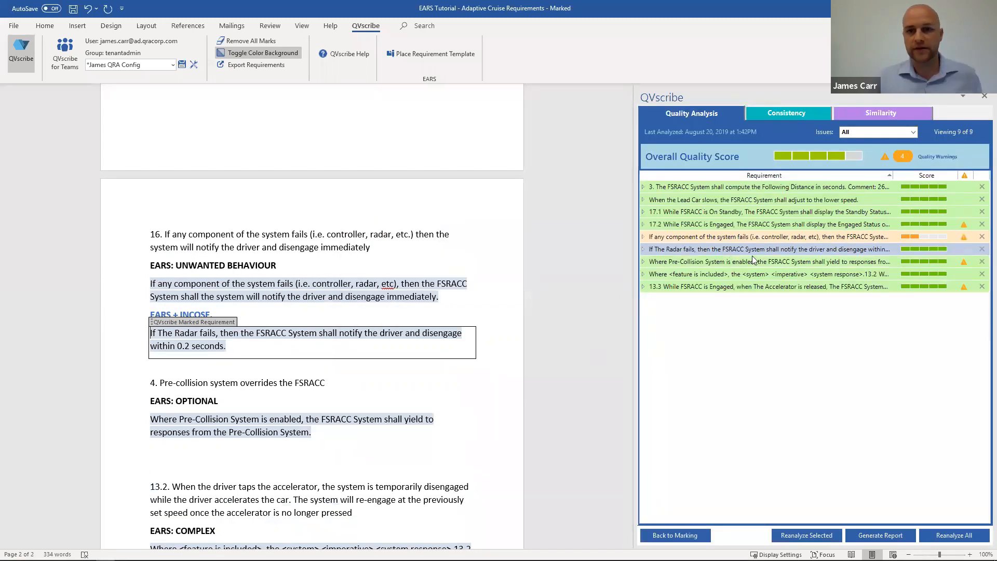
Step: Review the quality issues of the "If any component of the system fails" requirement and remove it from the analysis
{"action": "left_click", "coordinate": [690, 237]}
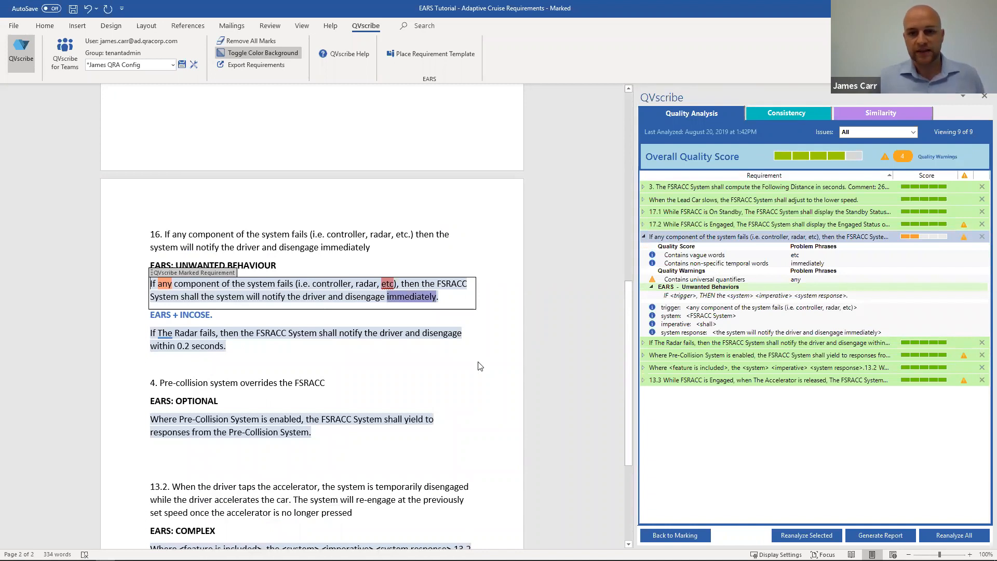
{"action": "left_click", "coordinate": [642, 236]}
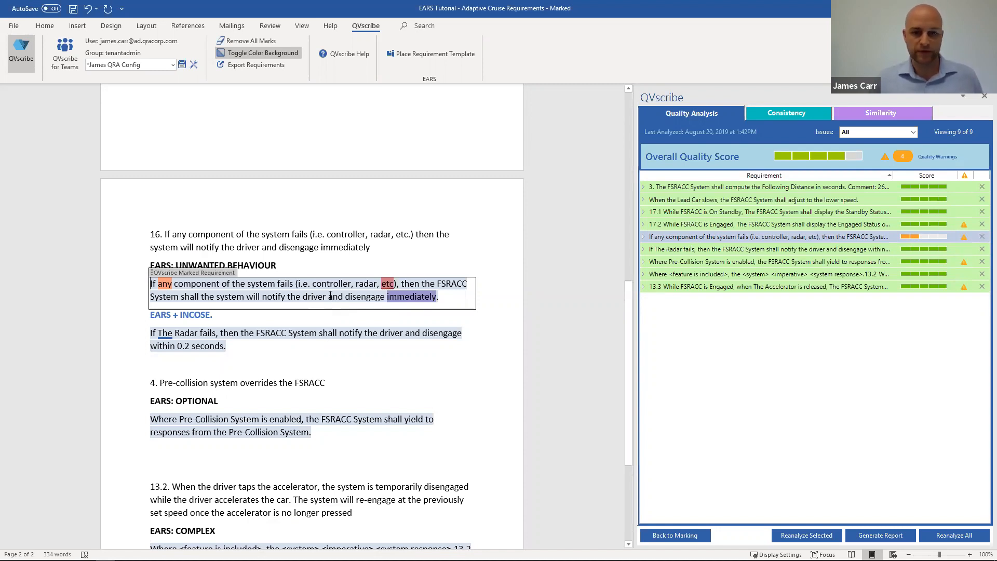
{"action": "left_click", "coordinate": [981, 236]}
{"action": "left_click", "coordinate": [422, 306]}
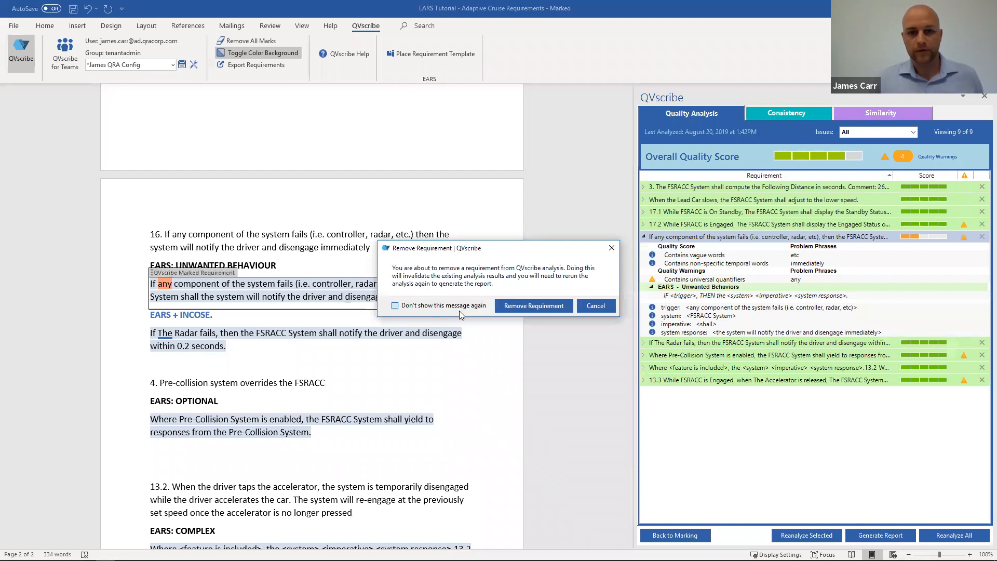
{"action": "left_click", "coordinate": [522, 307]}
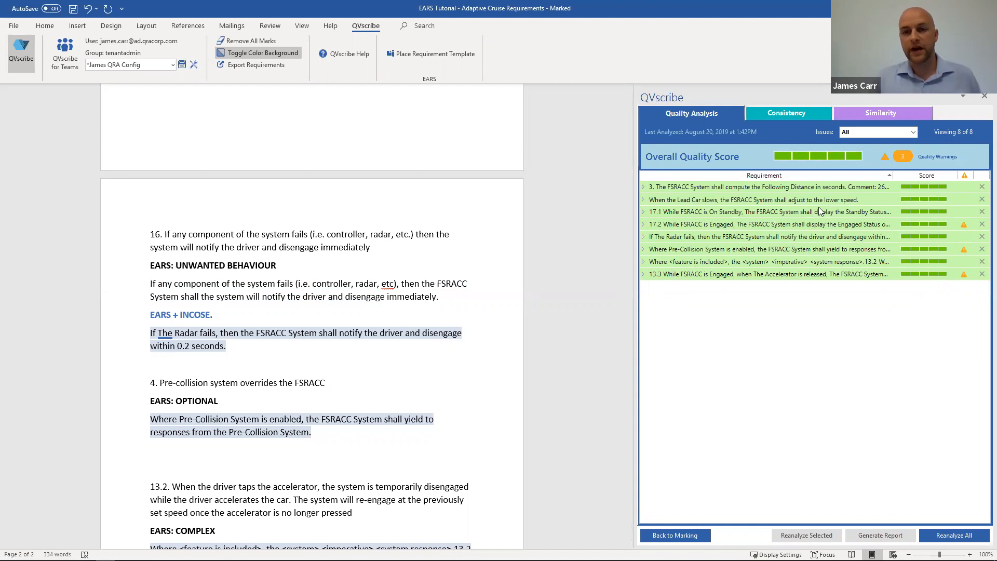
Step: Reanalyze all requirements from the consistency view and show the updated term consistency results
{"action": "left_click", "coordinate": [783, 118]}
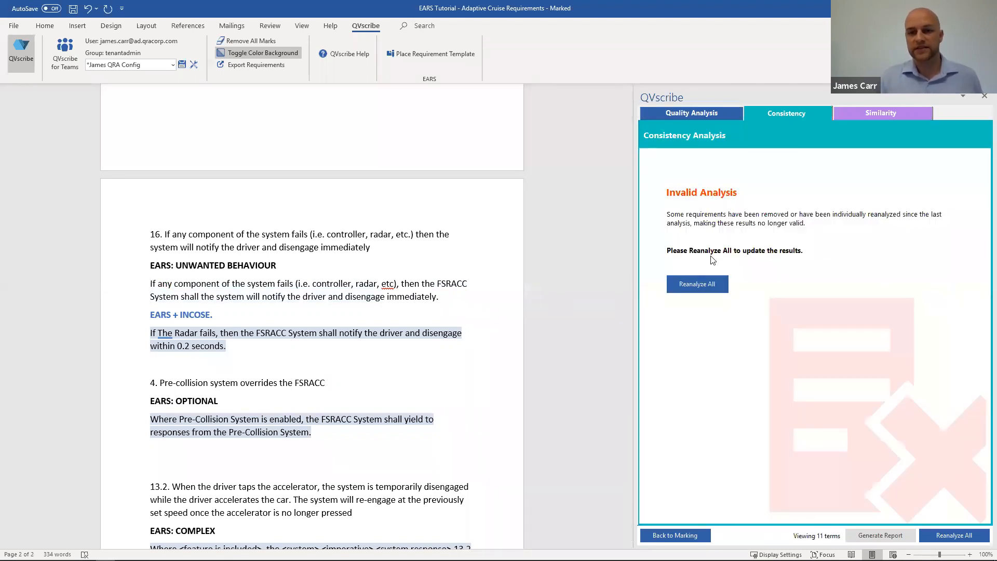
{"action": "left_click", "coordinate": [699, 283]}
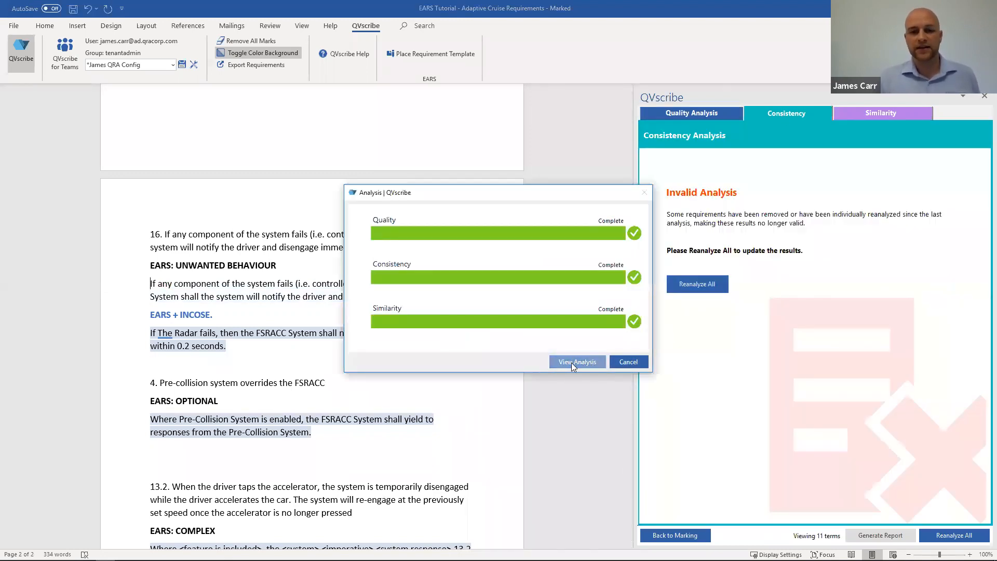
{"action": "left_click", "coordinate": [576, 360]}
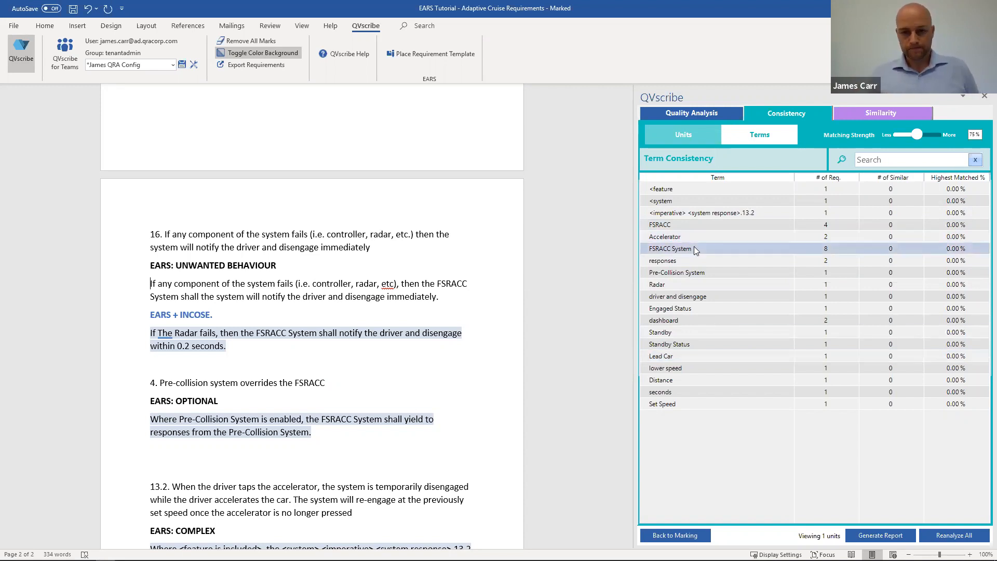
Step: Look up the term Accelerator and examine the two Complex requirements that use it
{"action": "left_click", "coordinate": [676, 240]}
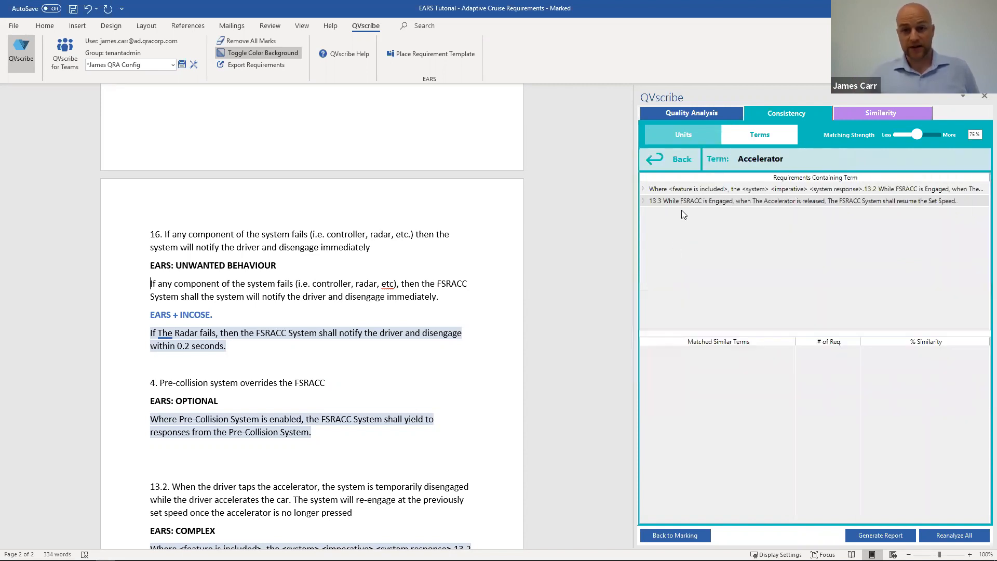
{"action": "left_click", "coordinate": [683, 202]}
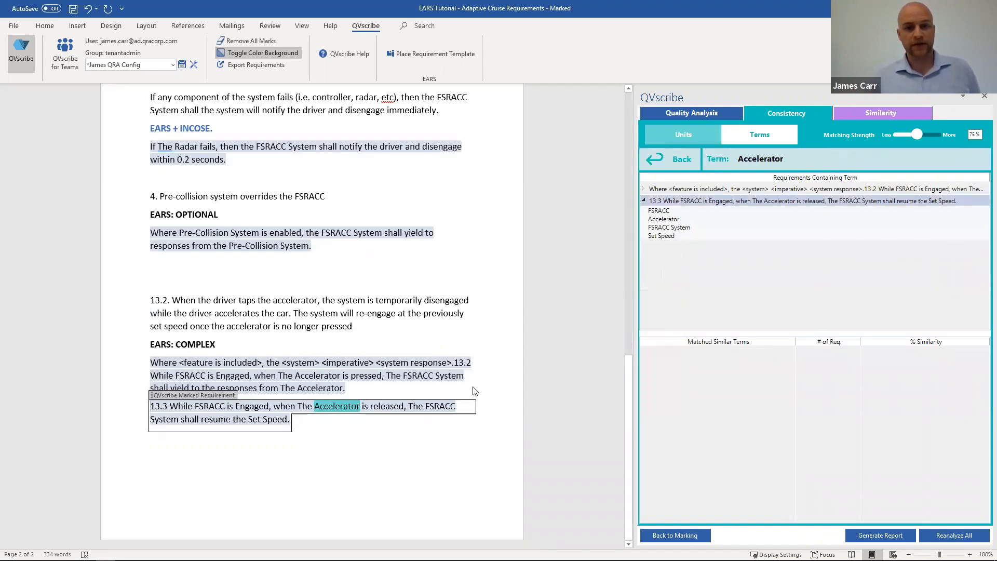
{"action": "left_click", "coordinate": [684, 191]}
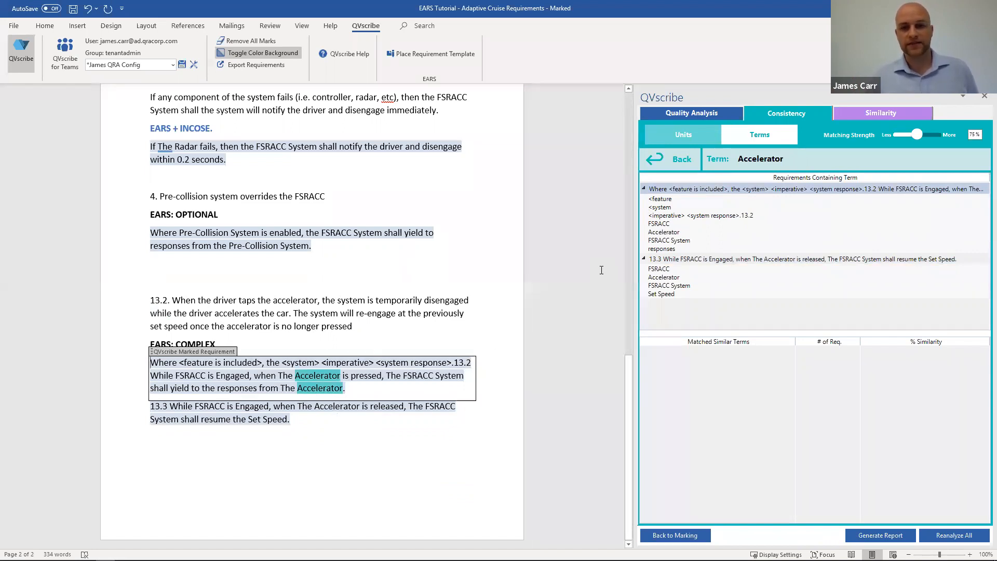
Step: Check unit consistency and locate the requirements that use the unit second in the document
{"action": "left_click", "coordinate": [703, 138]}
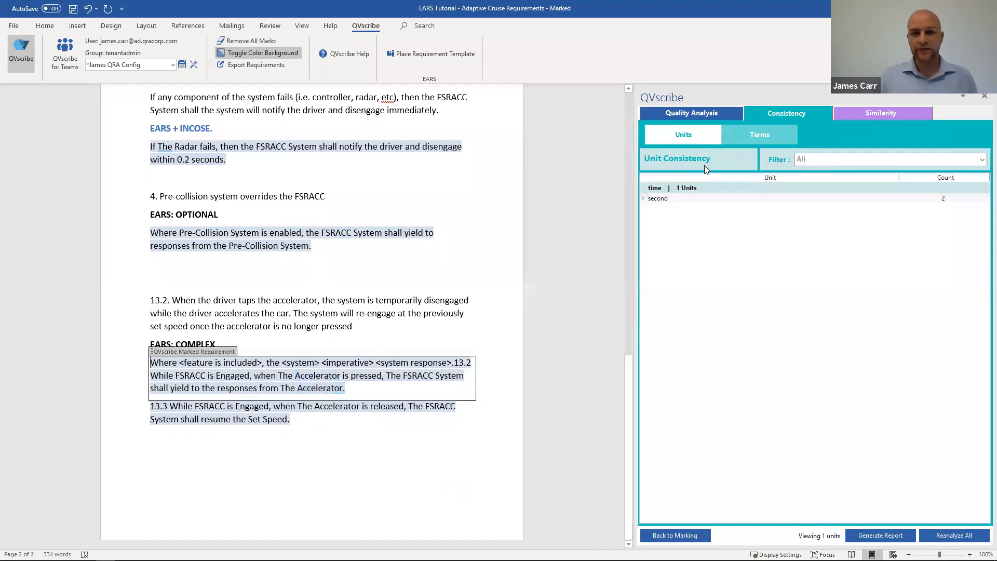
{"action": "left_click", "coordinate": [671, 199]}
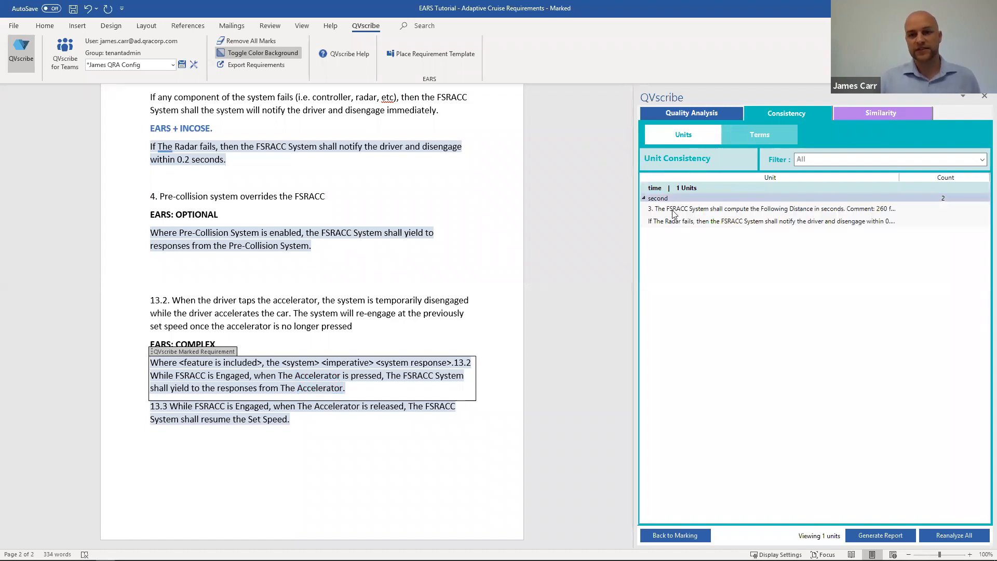
{"action": "left_click", "coordinate": [674, 212]}
{"action": "left_click", "coordinate": [678, 223]}
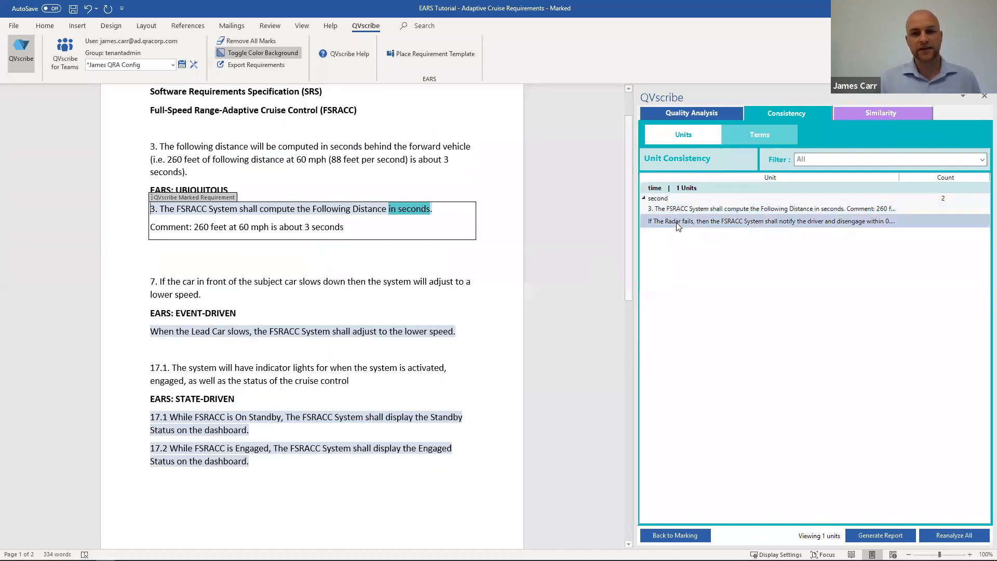
{"action": "left_click", "coordinate": [680, 210]}
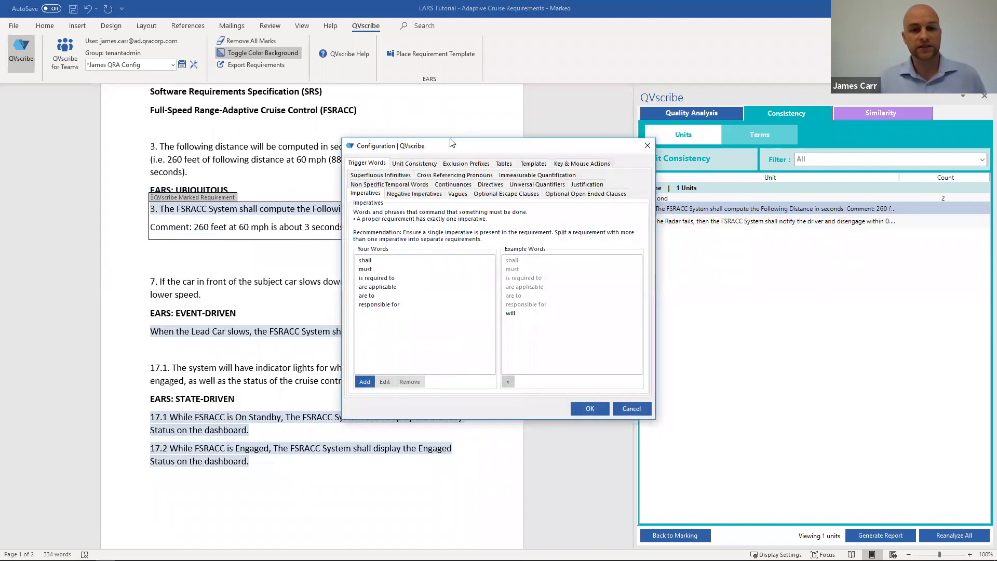
Step: Remove "Comment:" from the exclusion prefixes in the configuration and analyze the requirements again
{"action": "left_click_drag", "start_coordinate": [451, 143], "coordinate": [431, 267]}
{"action": "left_click", "coordinate": [269, 241]}
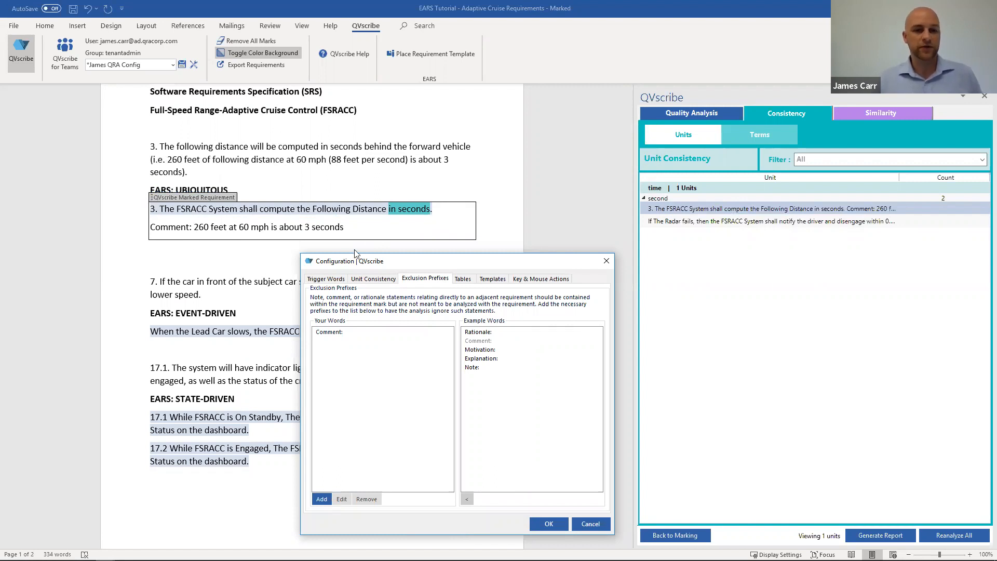
{"action": "left_click", "coordinate": [339, 338]}
{"action": "left_click", "coordinate": [339, 340]}
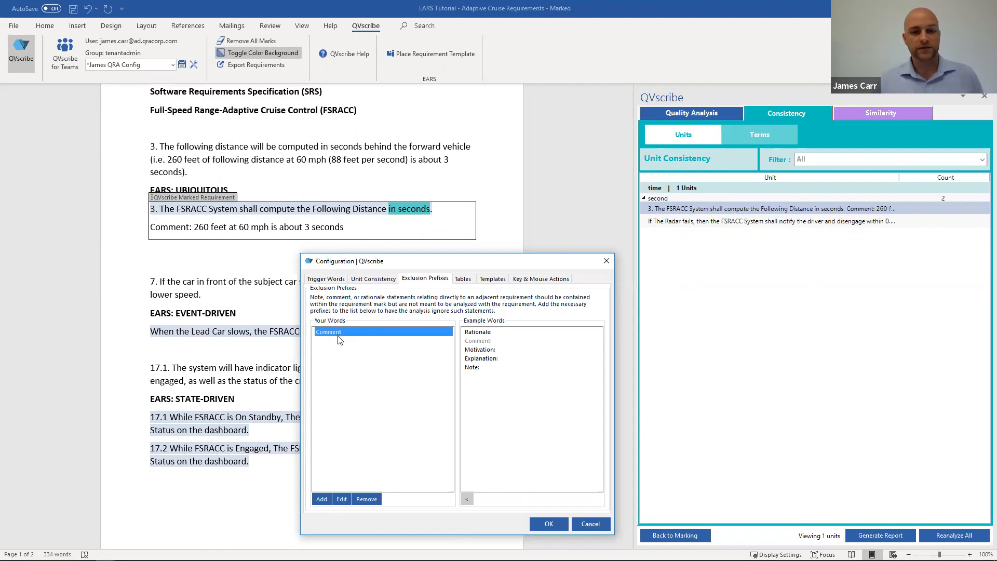
{"action": "left_click", "coordinate": [378, 498]}
{"action": "left_click", "coordinate": [493, 428]}
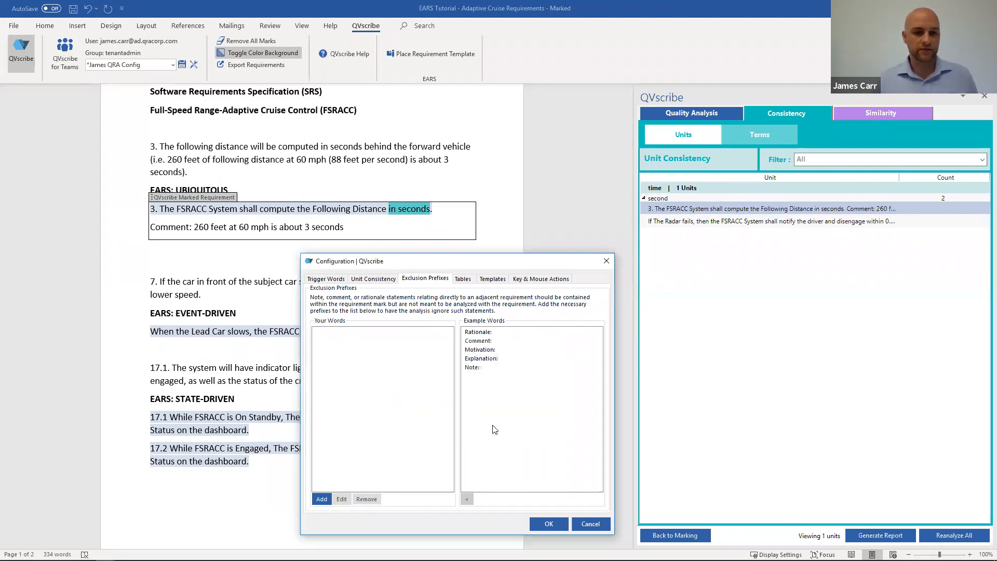
{"action": "left_click", "coordinate": [547, 524]}
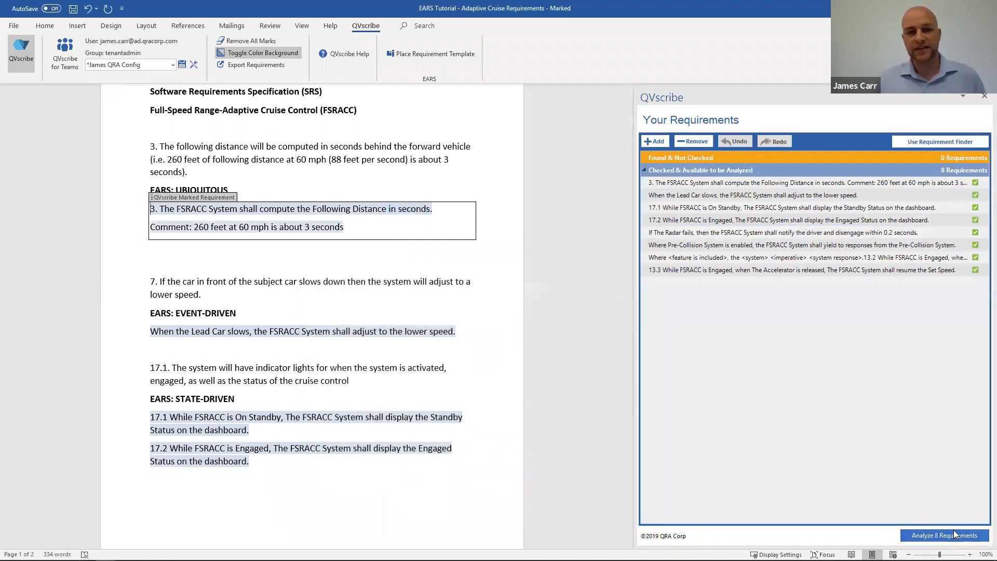
{"action": "left_click", "coordinate": [586, 360]}
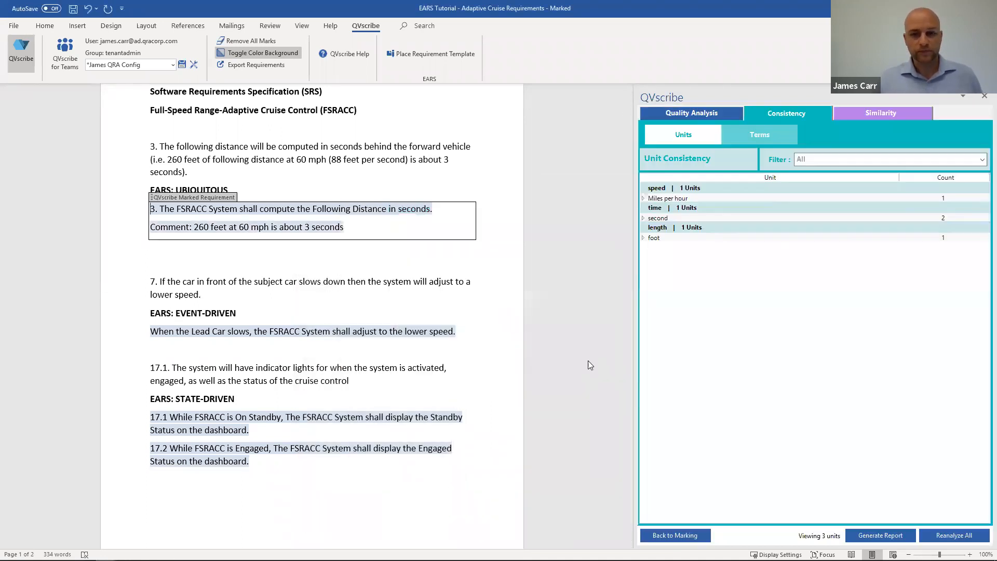
Step: Examine which requirements use Miles per hour, second and foot, locating the speed and length values in the text
{"action": "left_click", "coordinate": [675, 200]}
{"action": "left_click", "coordinate": [687, 210]}
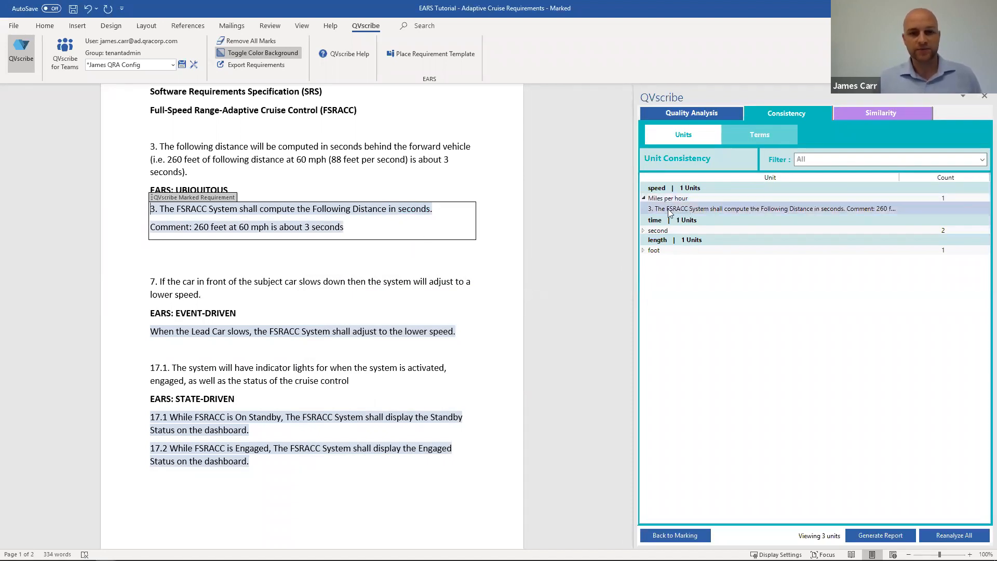
{"action": "left_click", "coordinate": [656, 232]}
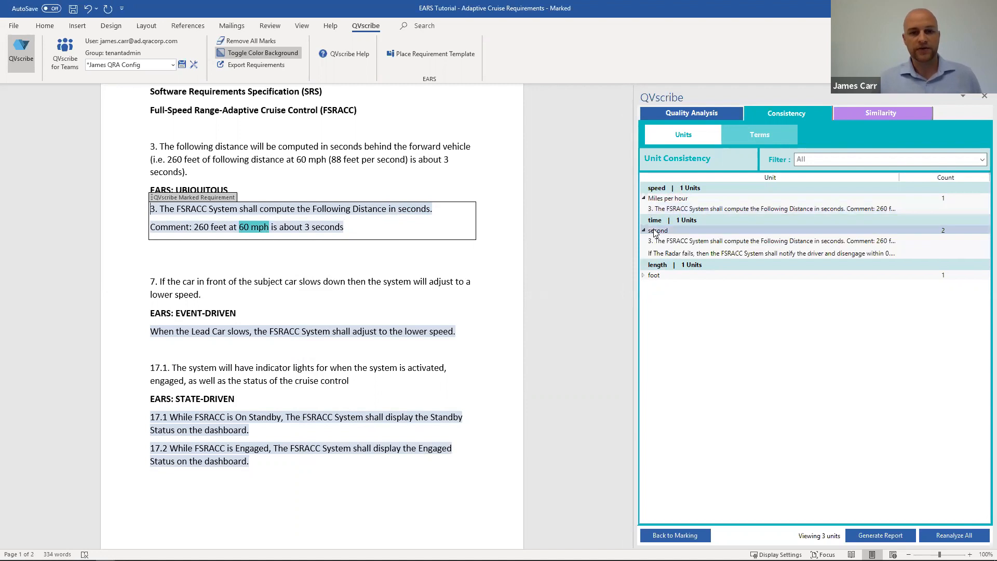
{"action": "left_click", "coordinate": [653, 276]}
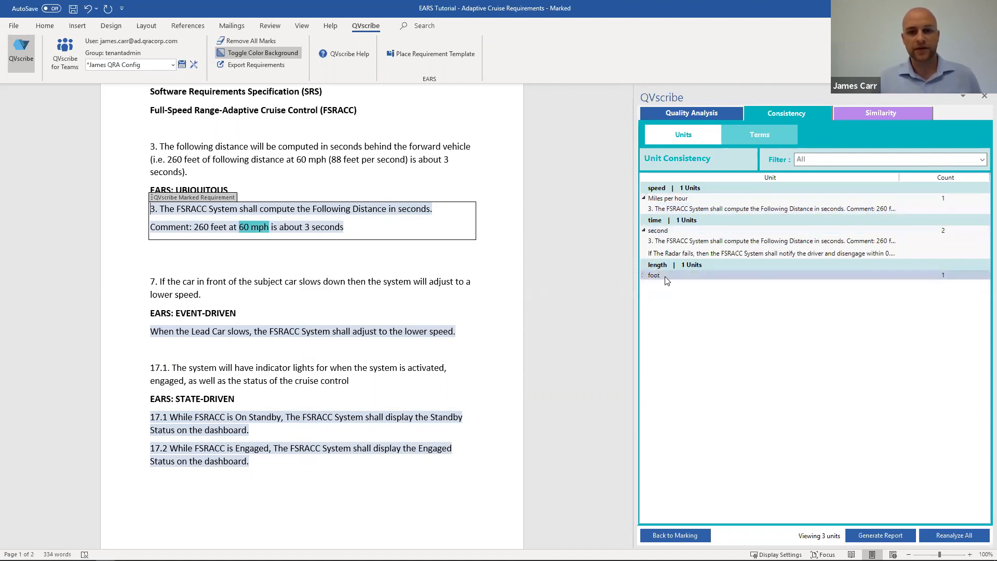
{"action": "left_click", "coordinate": [675, 286]}
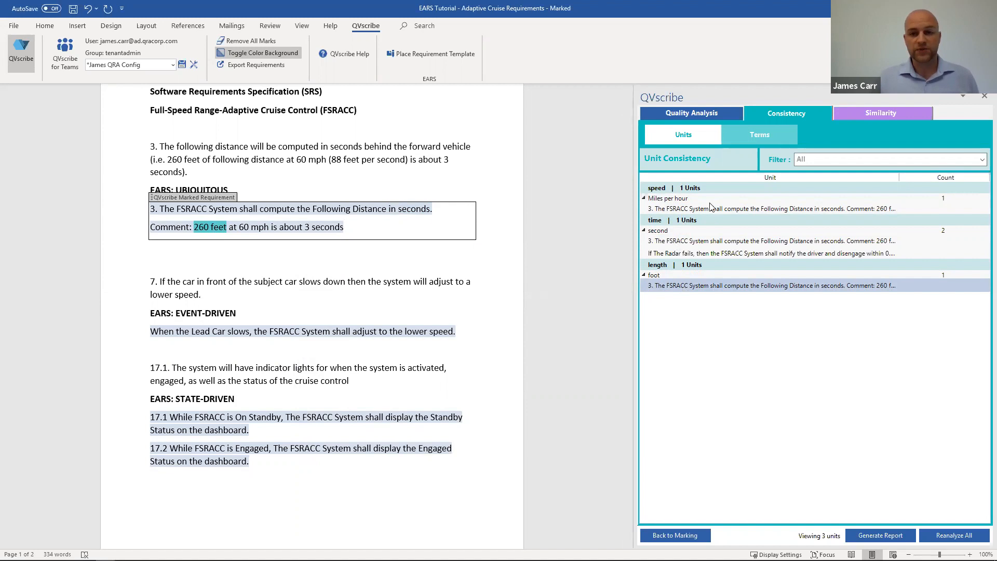
Step: Filter the units by International System of Units(SI), then by Inconsistent with International System of Units(SI), and expand Miles per hour
{"action": "left_click", "coordinate": [838, 163]}
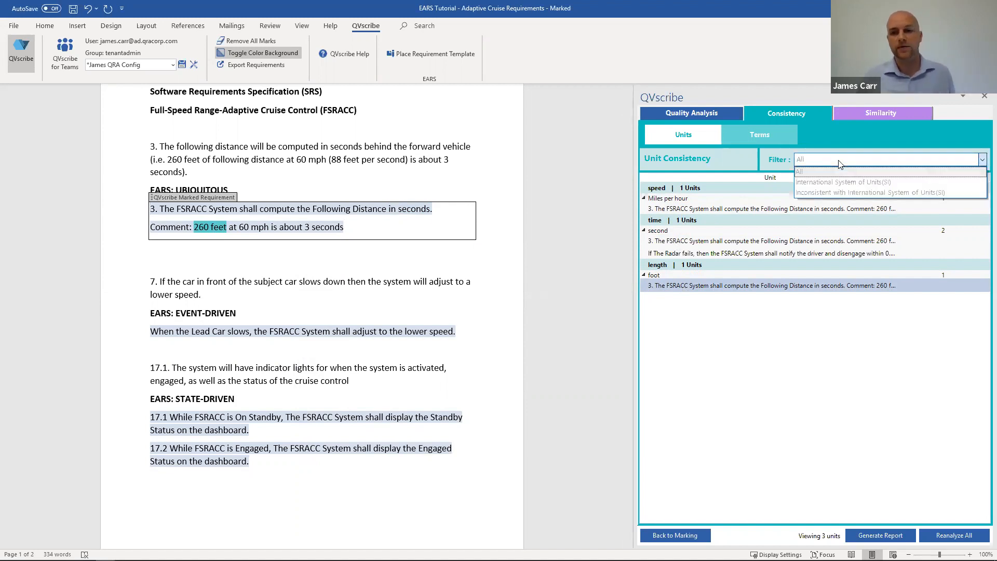
{"action": "left_click", "coordinate": [862, 183]}
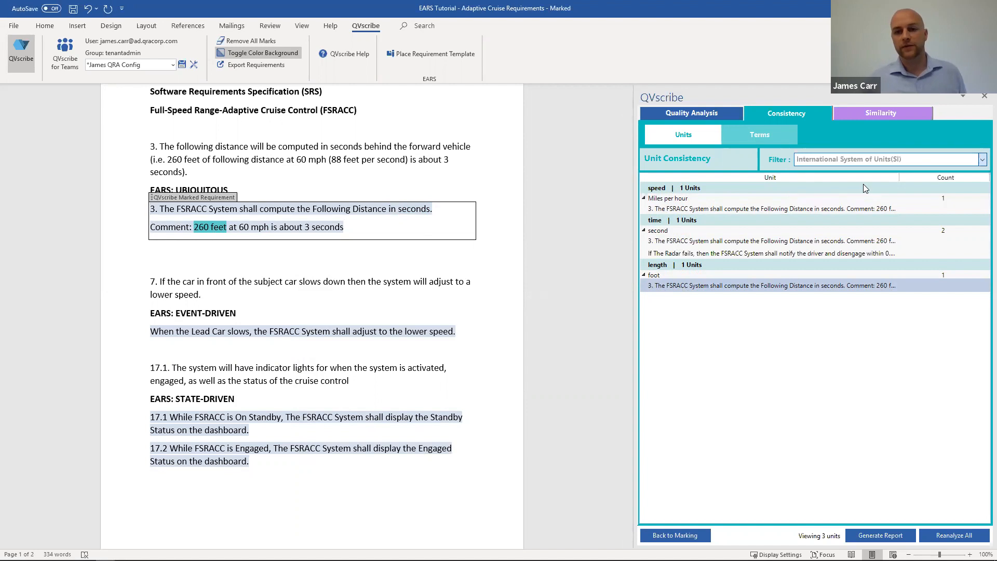
{"action": "left_click", "coordinate": [844, 160]}
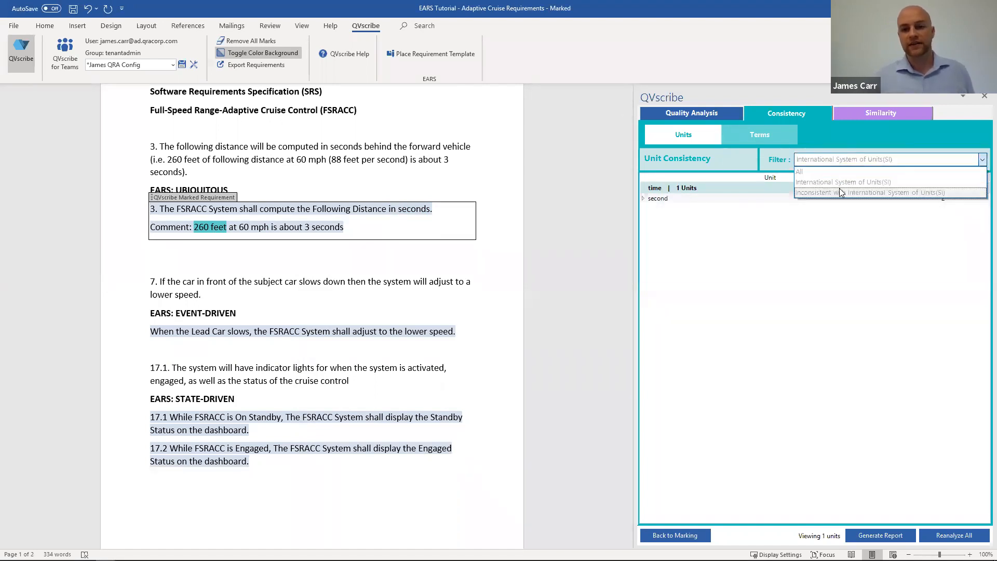
{"action": "left_click", "coordinate": [841, 192]}
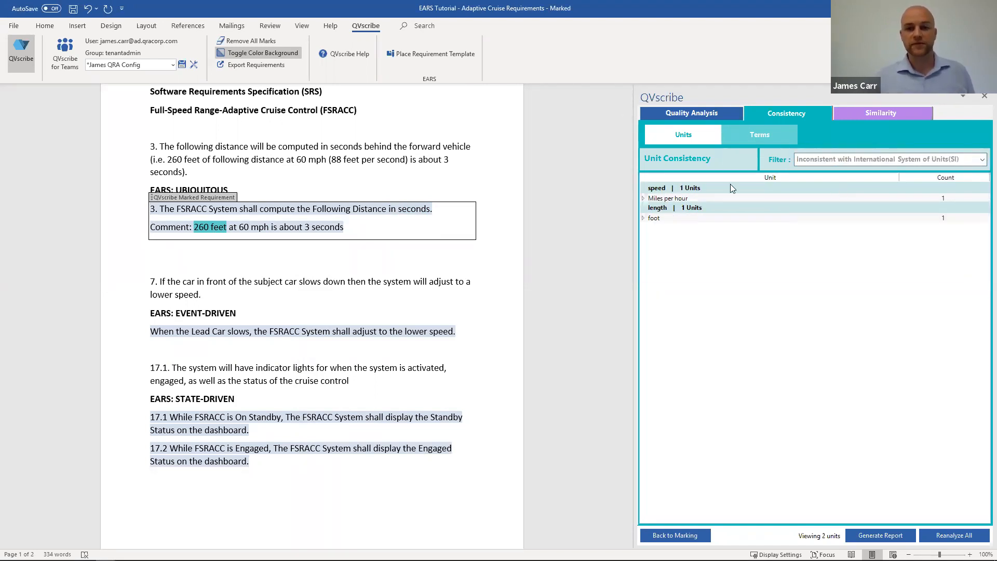
{"action": "double_click", "coordinate": [677, 198]}
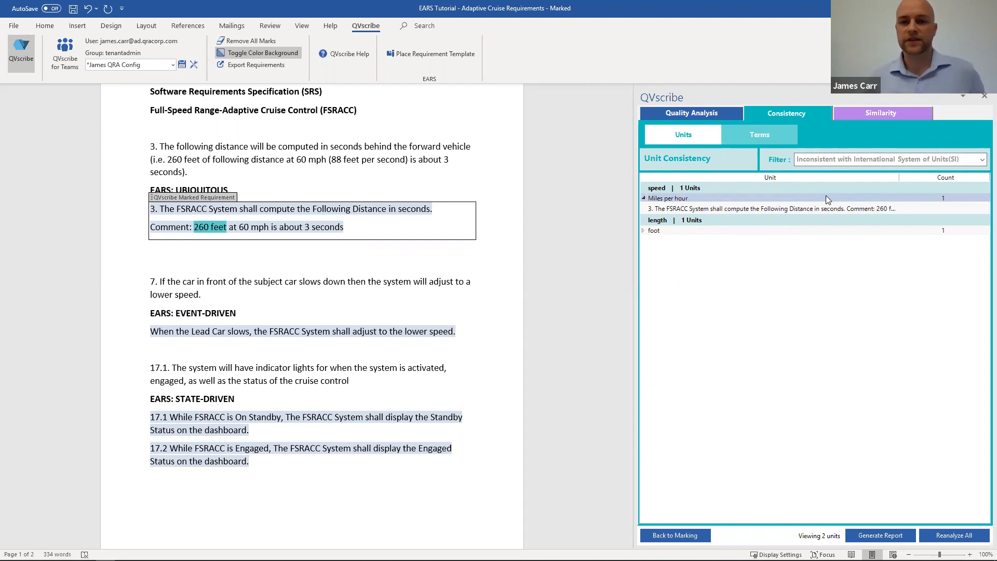
Step: Return to the quality analysis and examine the issues and EARS conformance of requirement 3
{"action": "left_click", "coordinate": [705, 113]}
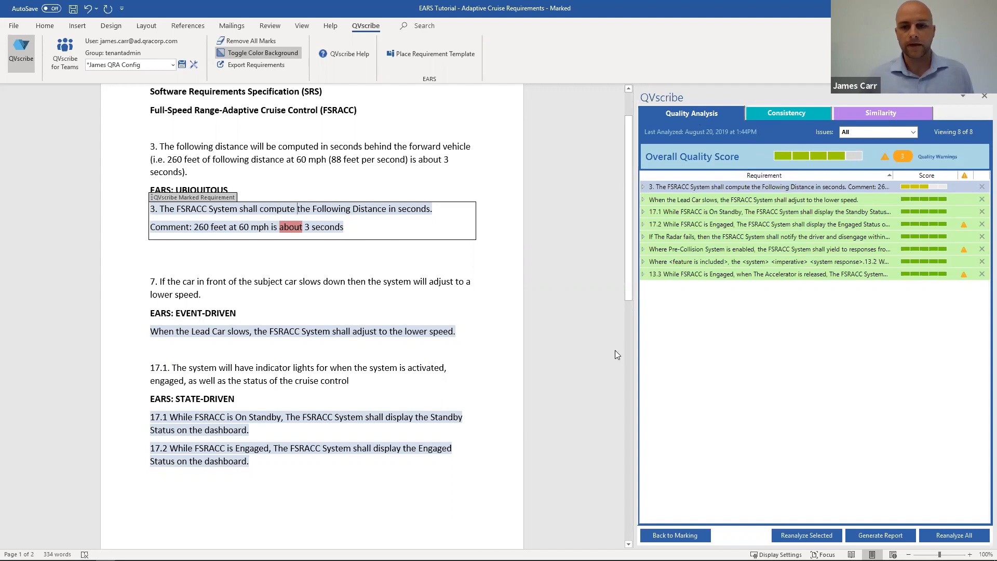
{"action": "left_click", "coordinate": [643, 187]}
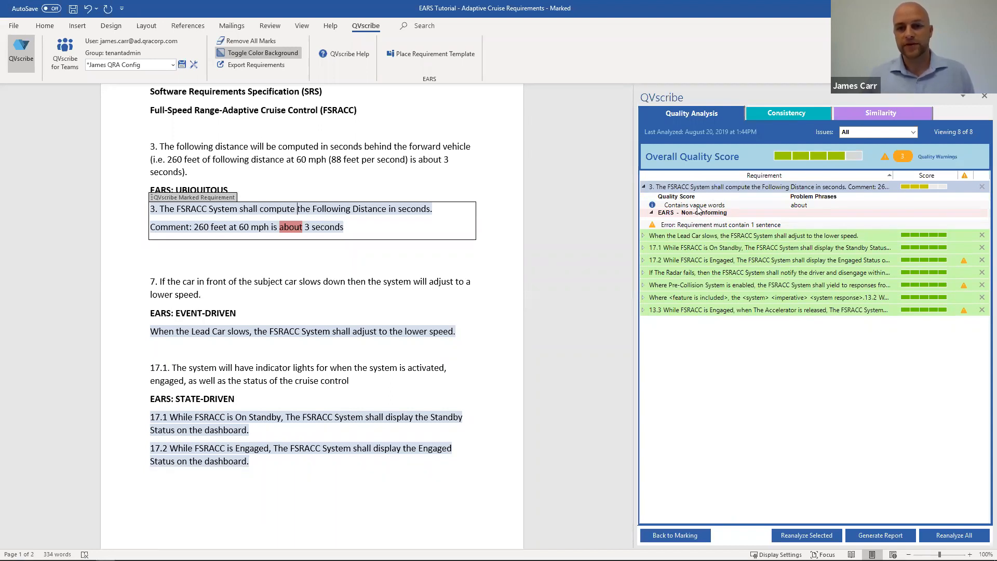
Step: Review the quality issues of requirement 3 and check the consistency of the terms and units
{"action": "mouse_move", "coordinate": [698, 207]}
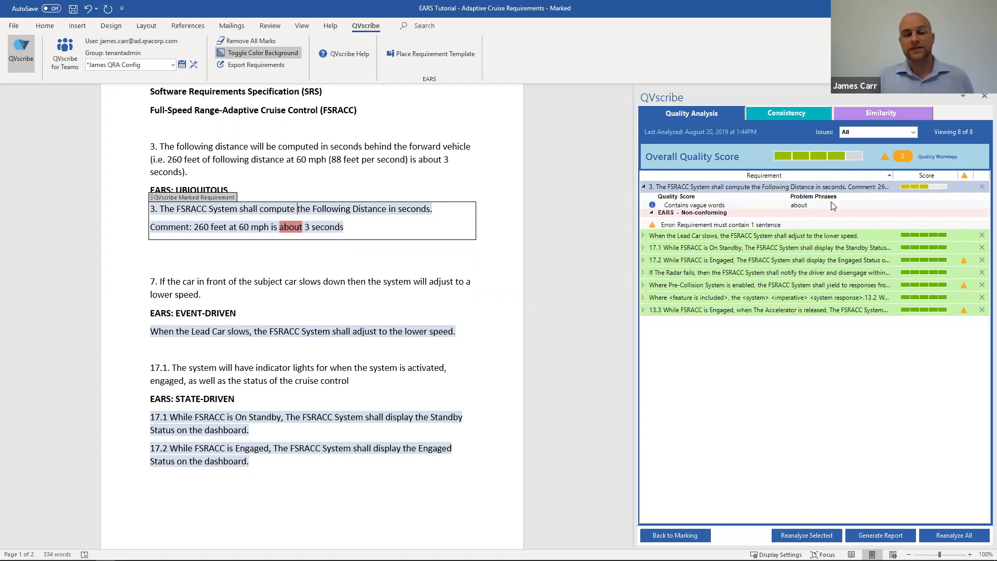
{"action": "mouse_move", "coordinate": [832, 206]}
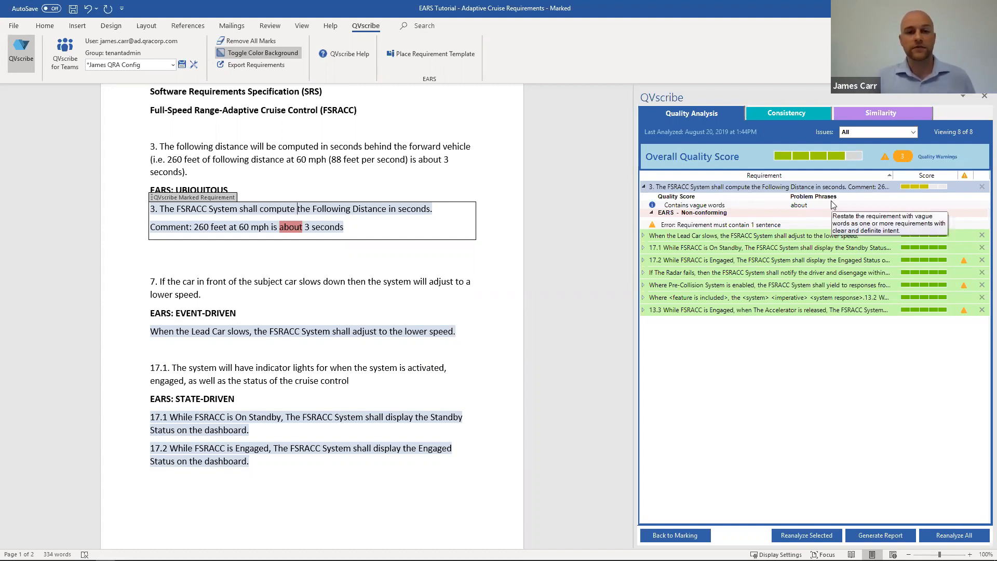
{"action": "left_click", "coordinate": [798, 113]}
{"action": "left_click", "coordinate": [760, 133]}
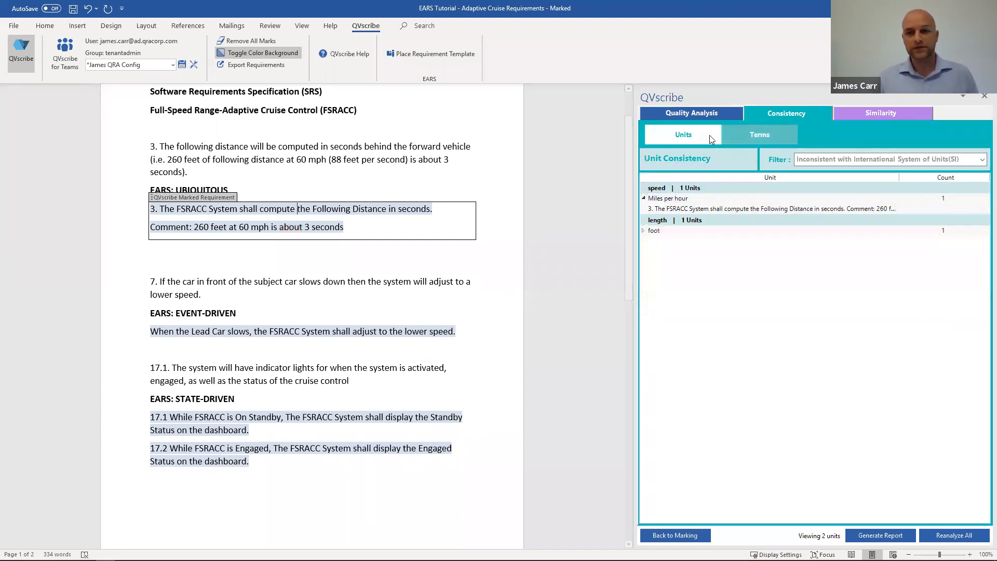
{"action": "left_click", "coordinate": [715, 137]}
Step: Check the requirements' similarity at thresholds of 100% and 50%, and settle on a similarity threshold of 64%
{"action": "left_click", "coordinate": [873, 113]}
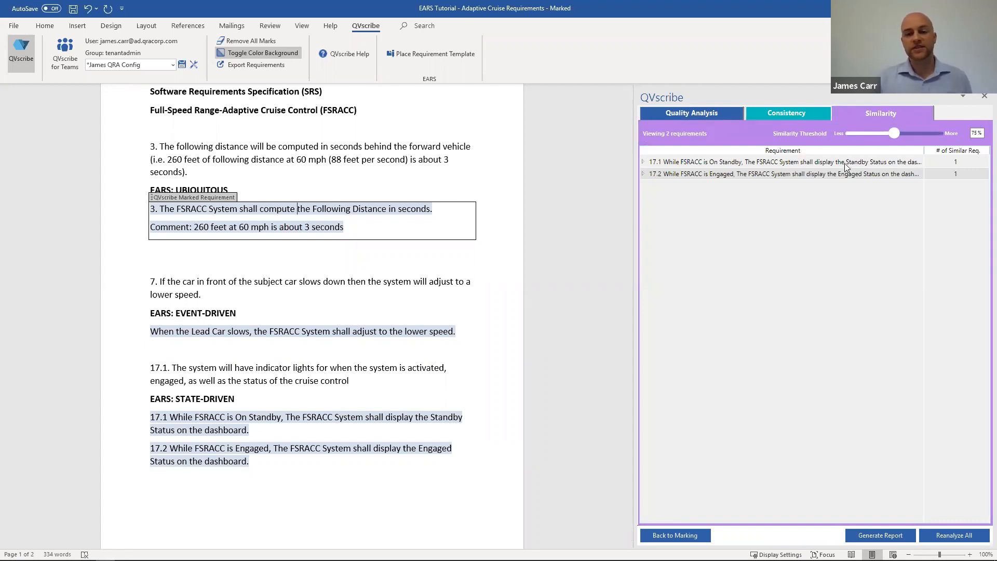
{"action": "left_click_drag", "start_coordinate": [893, 134], "coordinate": [939, 133]}
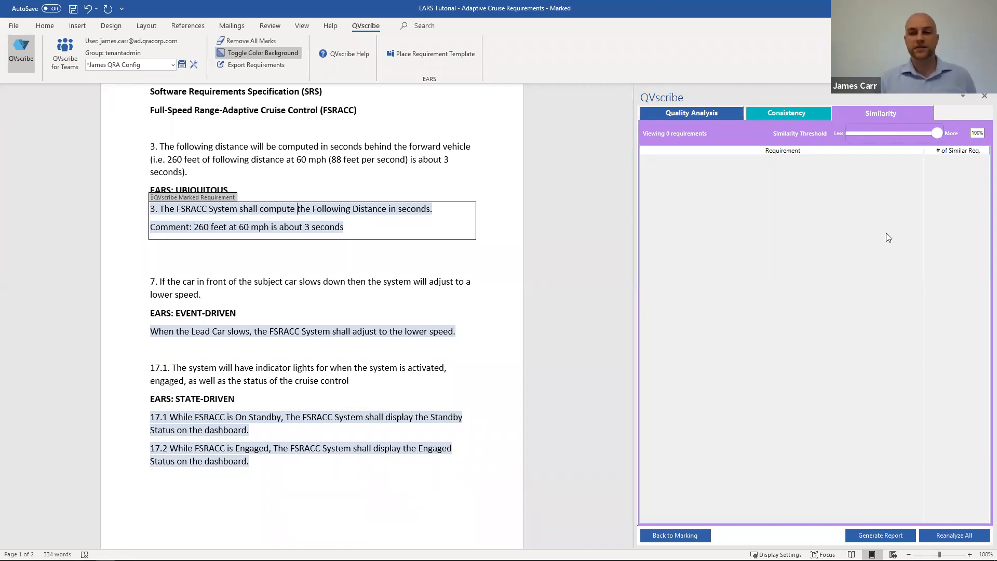
{"action": "left_click_drag", "start_coordinate": [935, 133], "coordinate": [821, 129]}
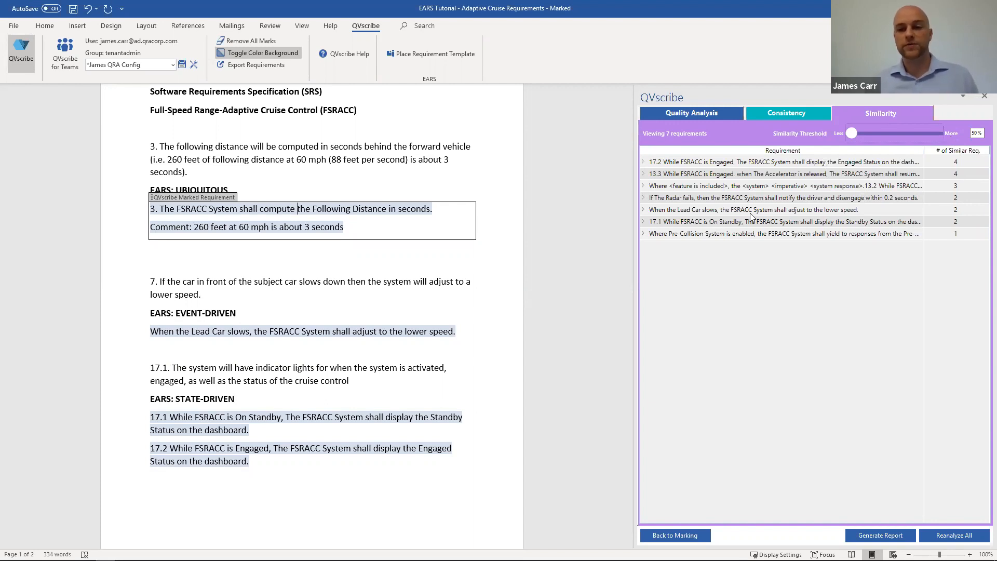
{"action": "left_click_drag", "start_coordinate": [849, 134], "coordinate": [873, 131]}
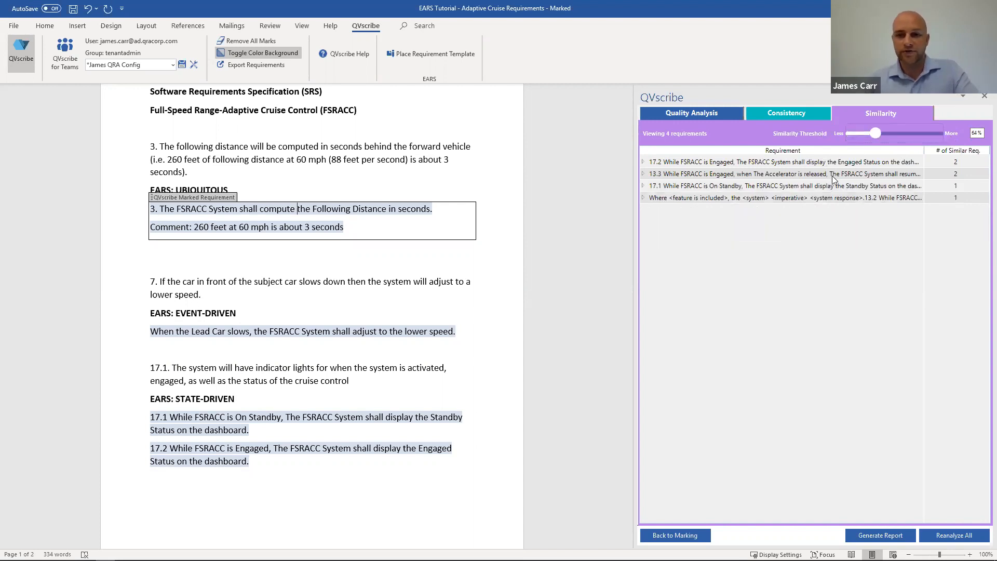
Step: Compare requirement 13.3 side by side with its matched requirement 13.2 in an enlarged comparison area
{"action": "left_click", "coordinate": [774, 176]}
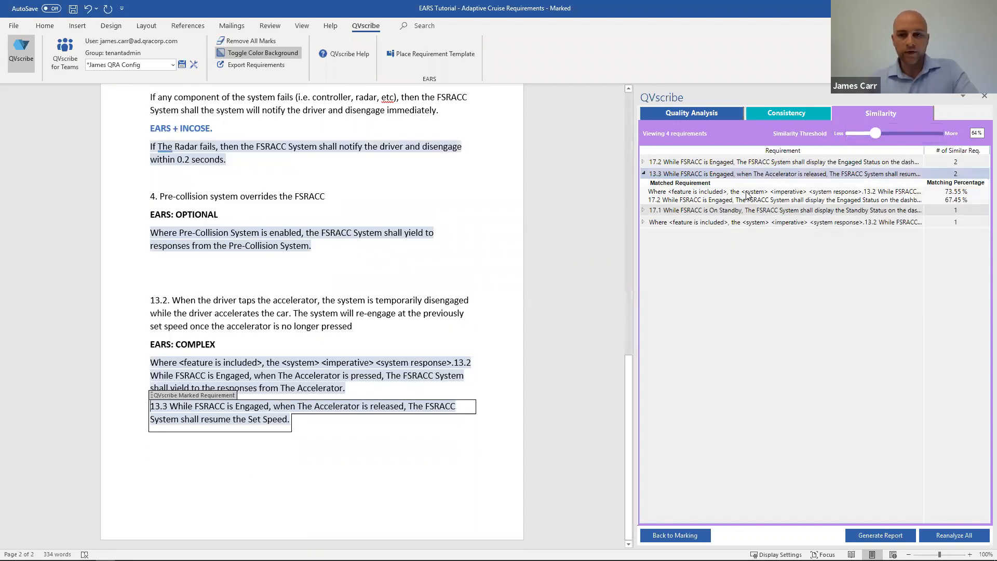
{"action": "left_click", "coordinate": [746, 192]}
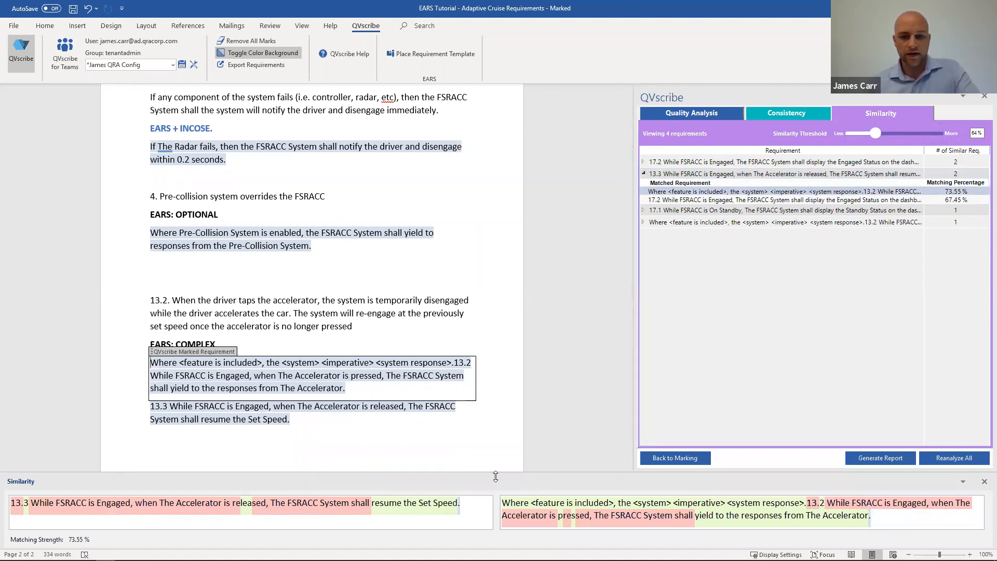
{"action": "left_click_drag", "start_coordinate": [499, 382], "coordinate": [499, 379]}
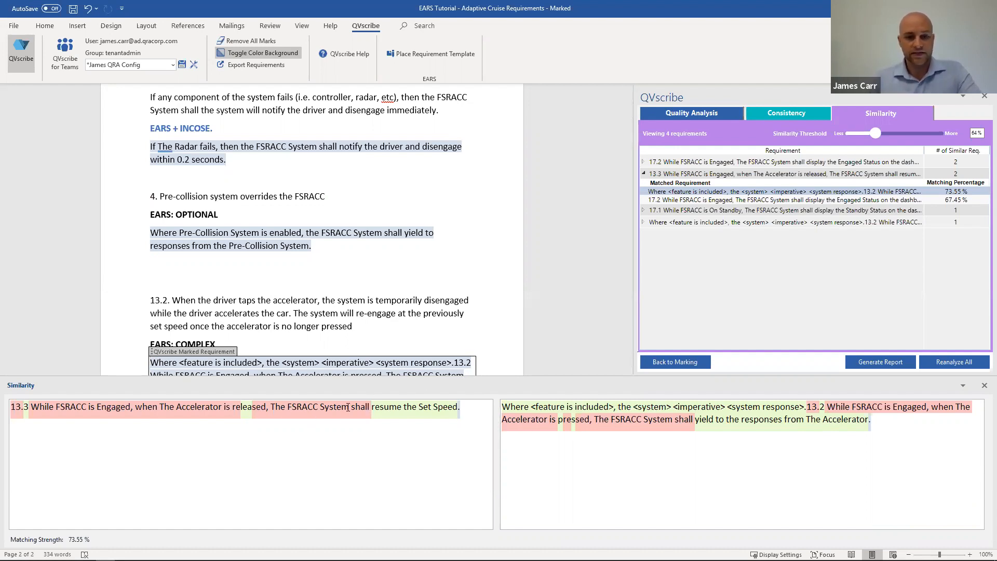
{"action": "scroll", "coordinate": [322, 323], "scroll_direction": "down", "scroll_amount": 2}
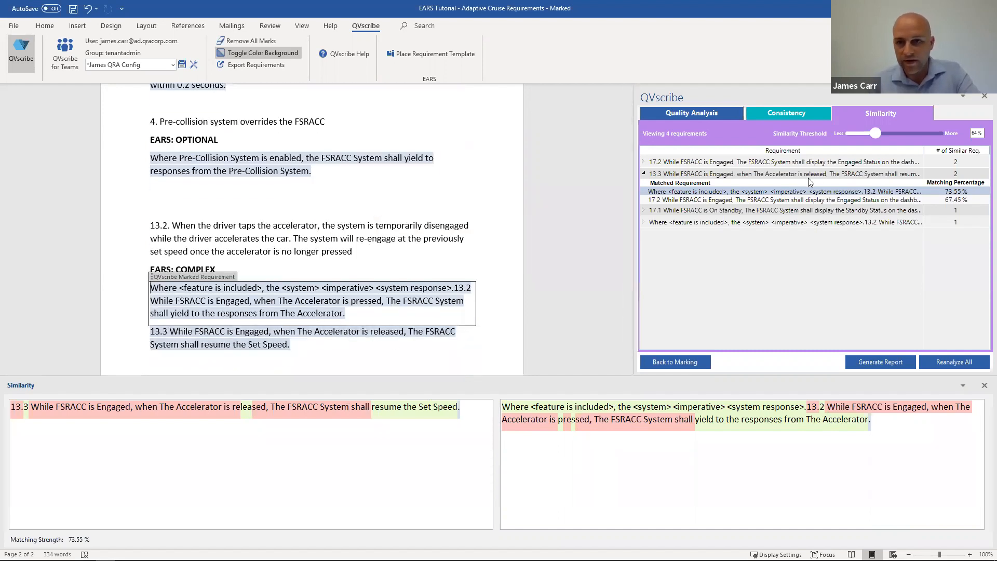
Step: Compare requirement 17.2 with its matches 13.3 and 17.1, and collapse the matches listed for requirement 13.3
{"action": "left_click", "coordinate": [831, 165]}
{"action": "double_click", "coordinate": [831, 165]}
{"action": "left_click", "coordinate": [806, 187]}
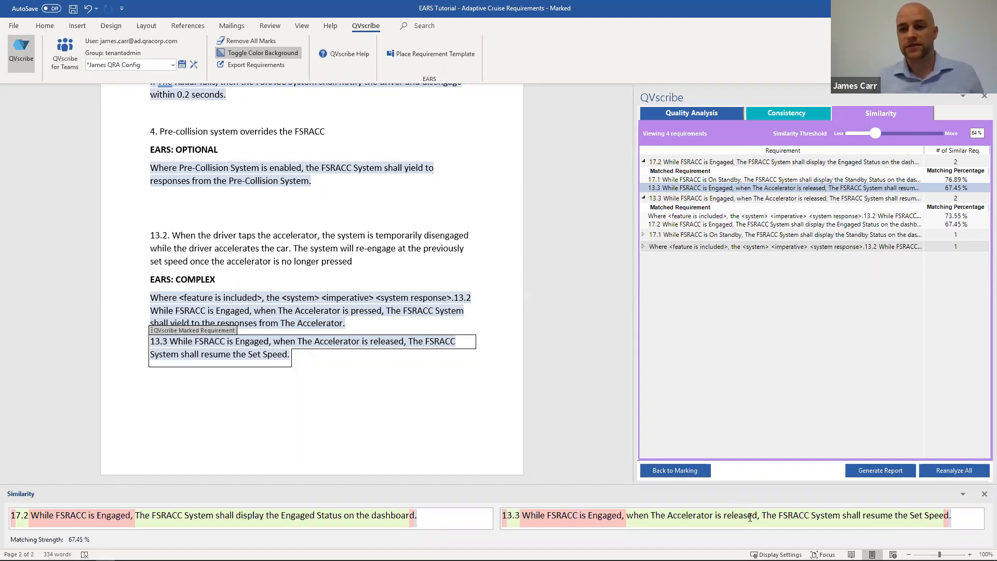
{"action": "left_click", "coordinate": [778, 225]}
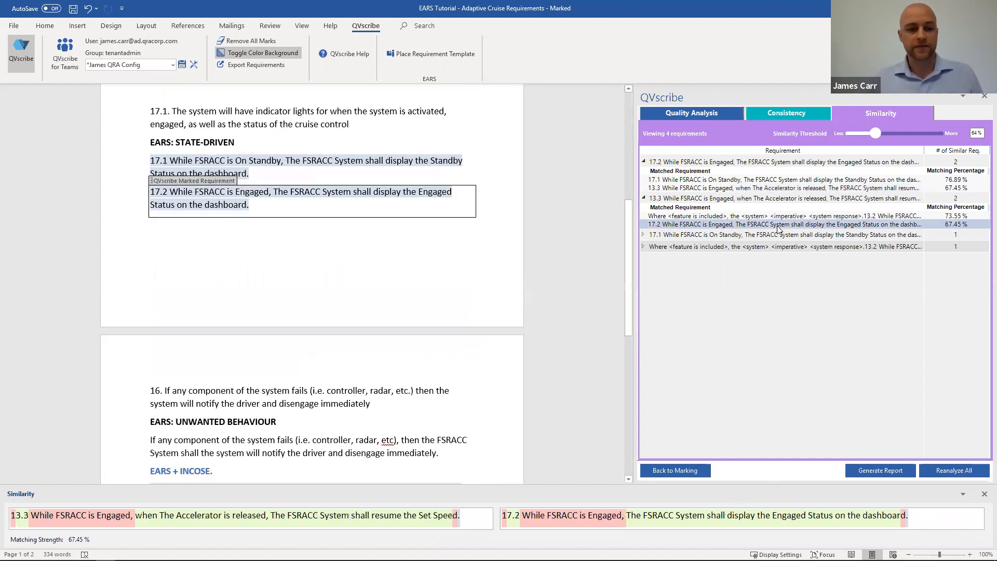
{"action": "left_click", "coordinate": [781, 198]}
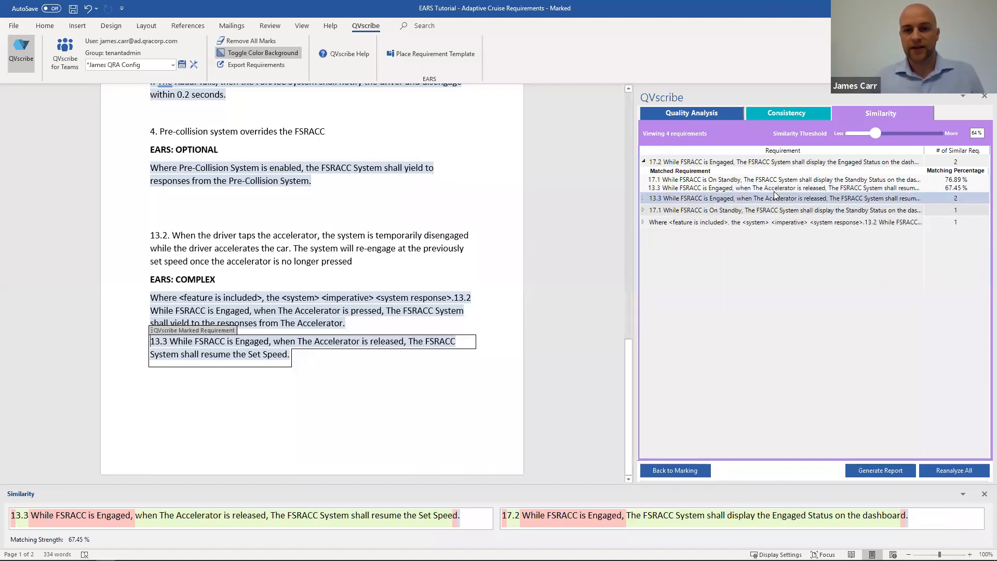
{"action": "left_click", "coordinate": [759, 179]}
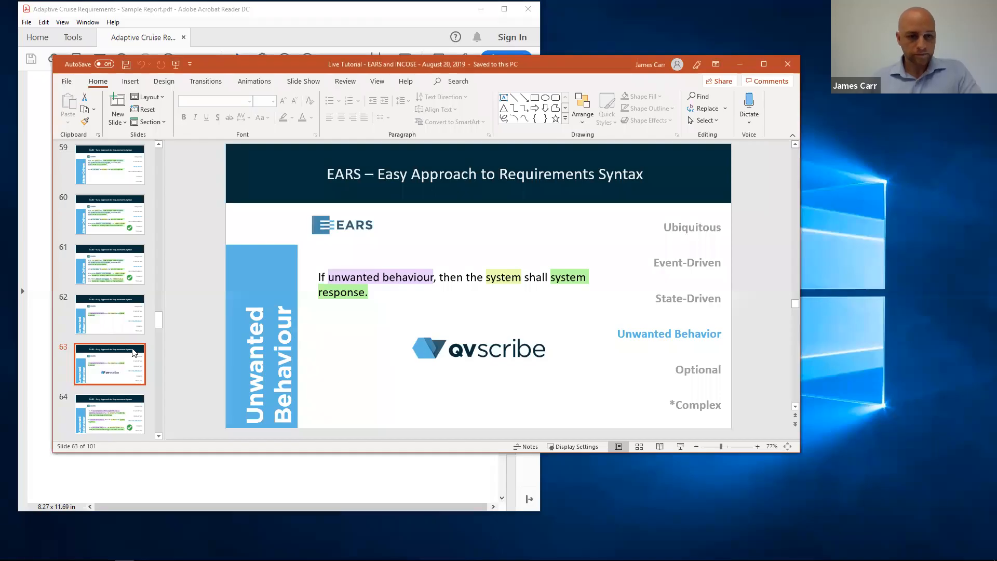
Step: Switch to the PowerPoint presentation and present from the Unwanted Behaviour template on slide 63 through to the complex requirement 13.2
{"action": "left_click", "coordinate": [680, 446]}
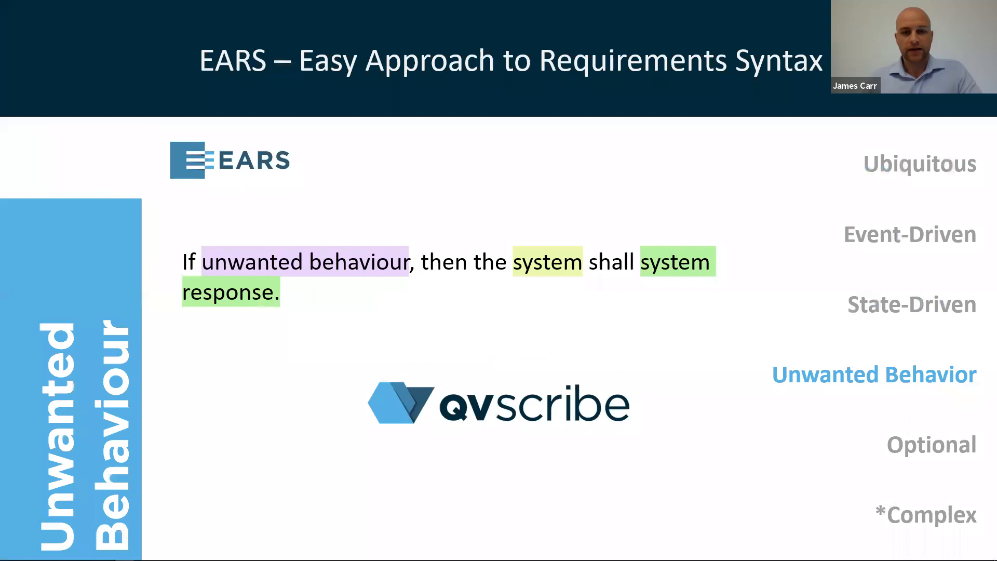
{"action": "key", "text": "Right"}
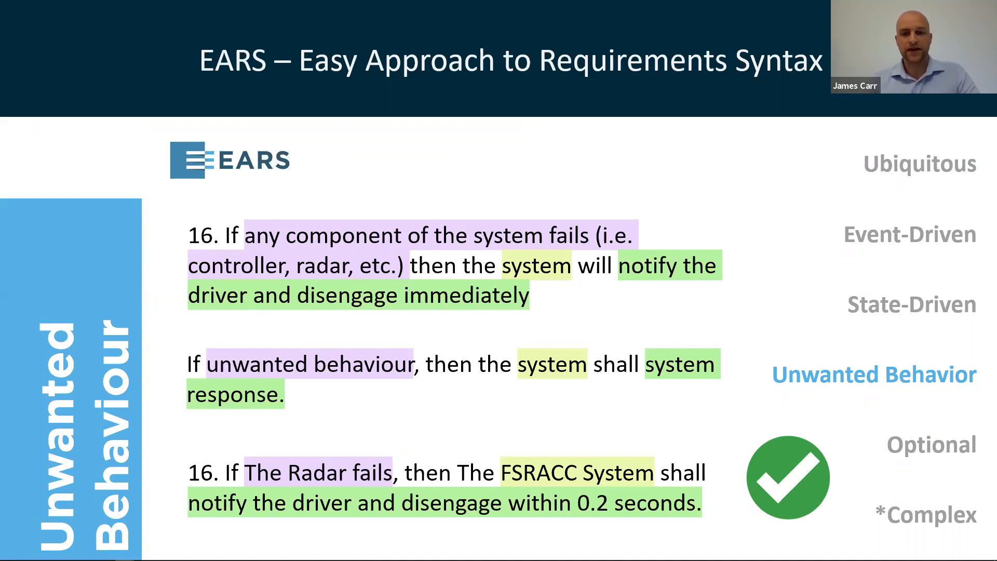
{"action": "key", "text": "Right"}
{"action": "key", "text": "Right"}
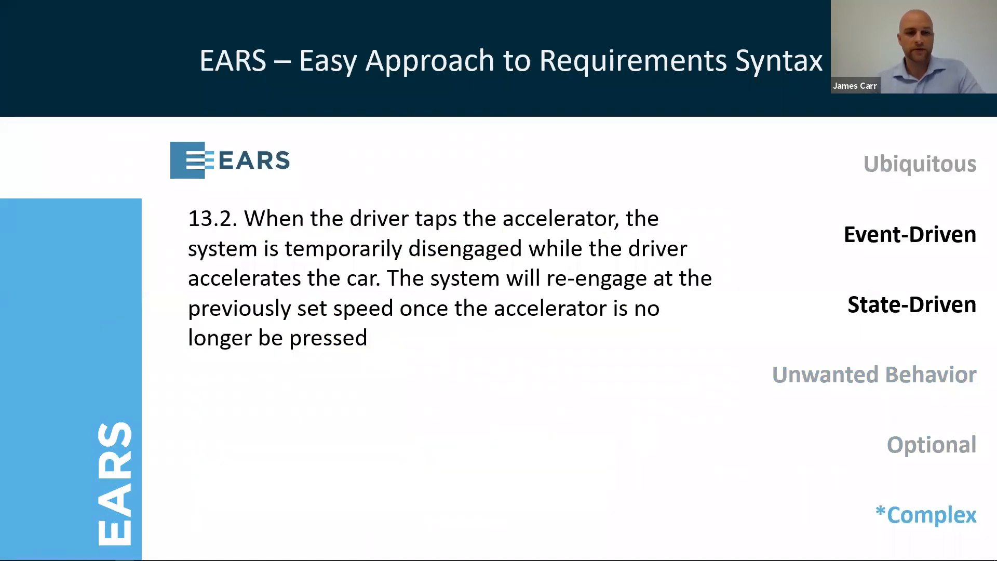